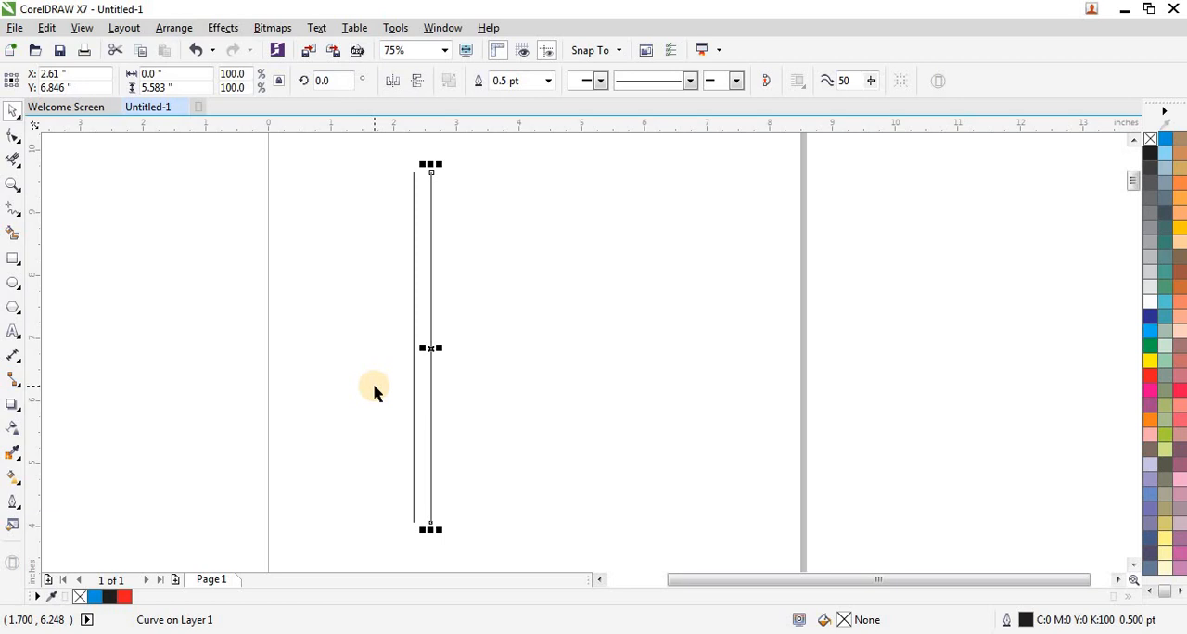
Repeat the vertical line's duplication to the right until there is a row of 21 evenly spaced lines.
{"action": "key", "text": "ctrl+r"}
{"action": "key", "text": "ctrl+r"}
{"action": "key", "text": "ctrl+r"}
{"action": "key", "text": "ctrl+r"}
{"action": "key", "text": "ctrl+r"}
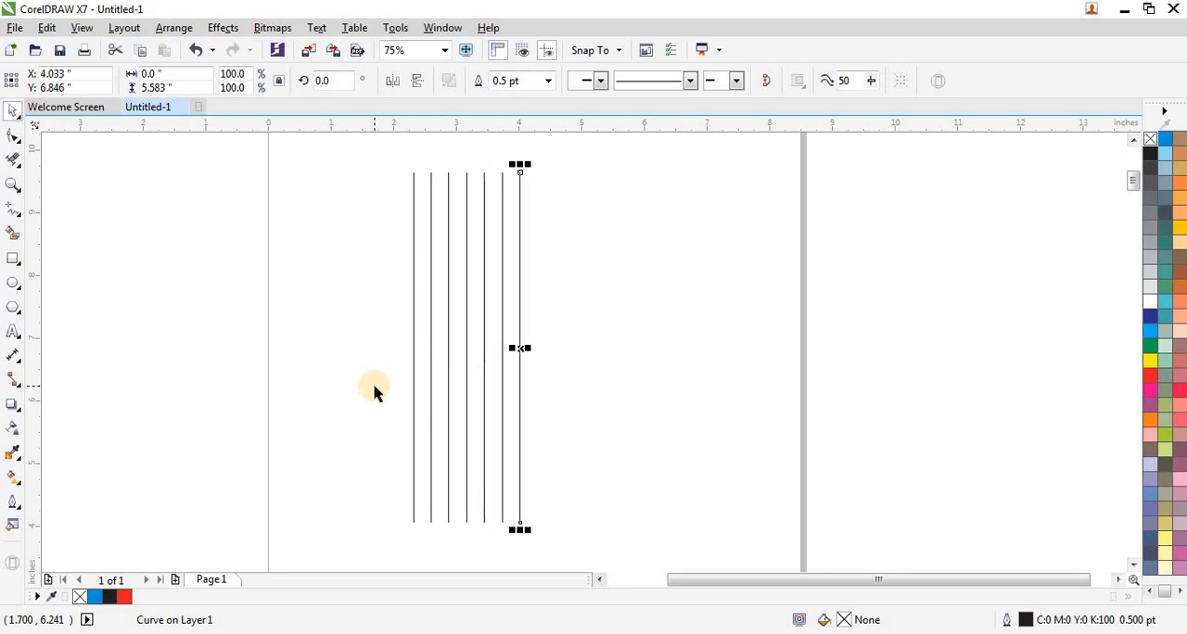
{"action": "key", "text": "ctrl+r"}
{"action": "key", "text": "ctrl+r"}
{"action": "key", "text": "ctrl+r"}
{"action": "key", "text": "ctrl+r"}
{"action": "key", "text": "ctrl+r"}
{"action": "key", "text": "ctrl+r"}
{"action": "key", "text": "ctrl+r"}
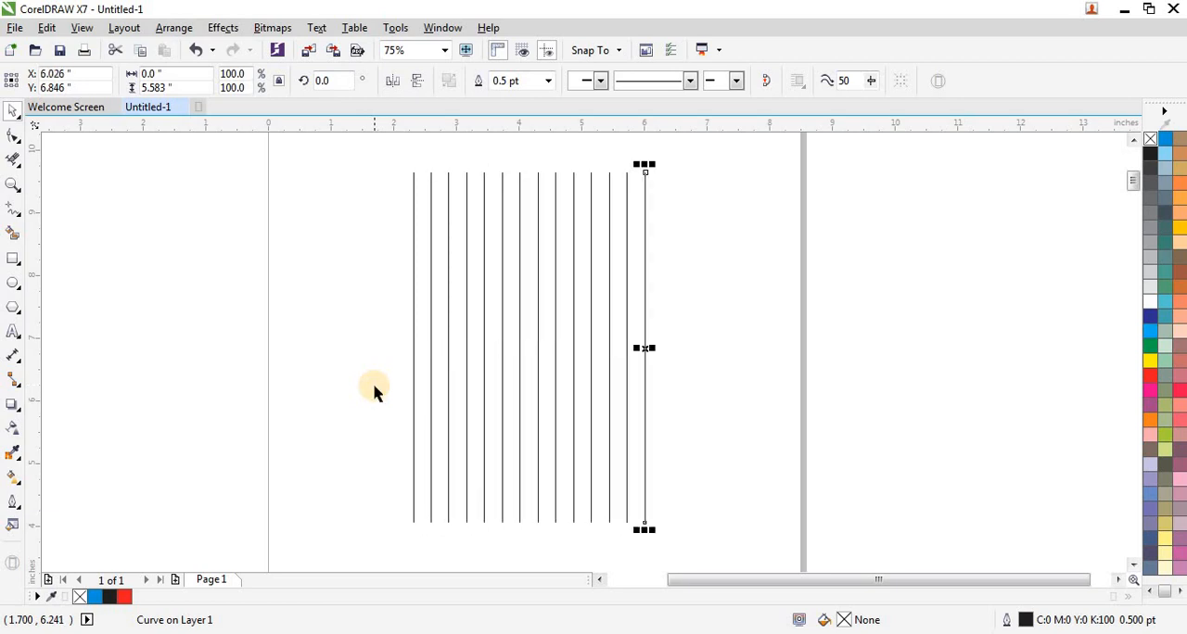
{"action": "key", "text": "ctrl+r"}
{"action": "key", "text": "ctrl+r"}
{"action": "key", "text": "ctrl+r"}
{"action": "key", "text": "ctrl+r"}
{"action": "key", "text": "ctrl+r"}
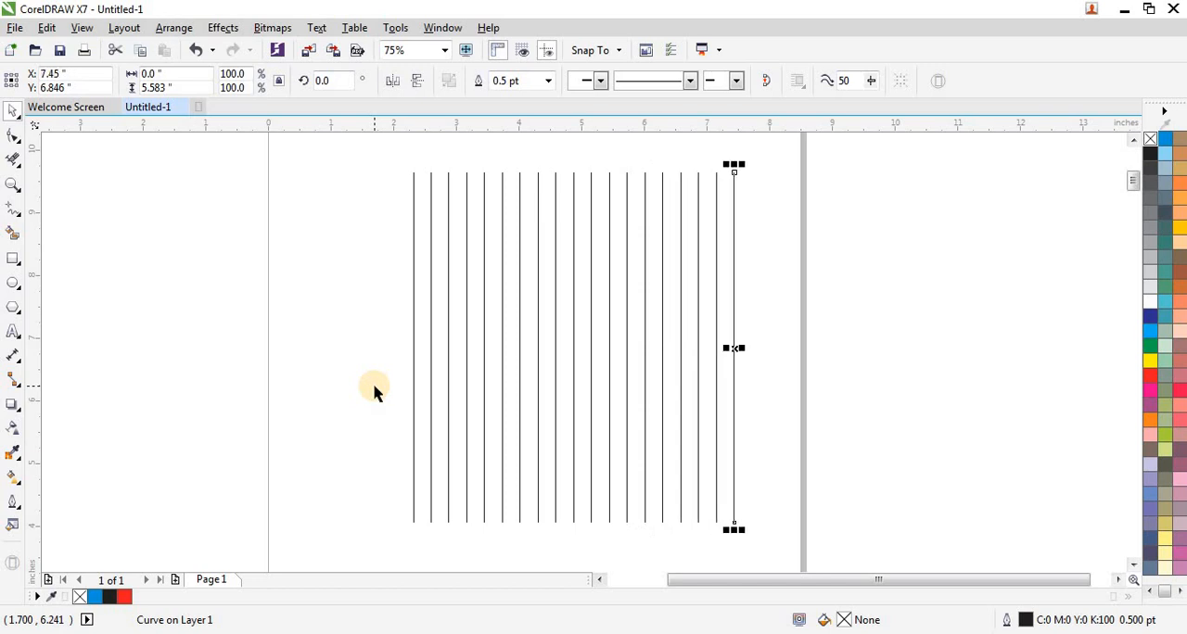
{"action": "key", "text": "ctrl+r"}
{"action": "key", "text": "ctrl+r"}
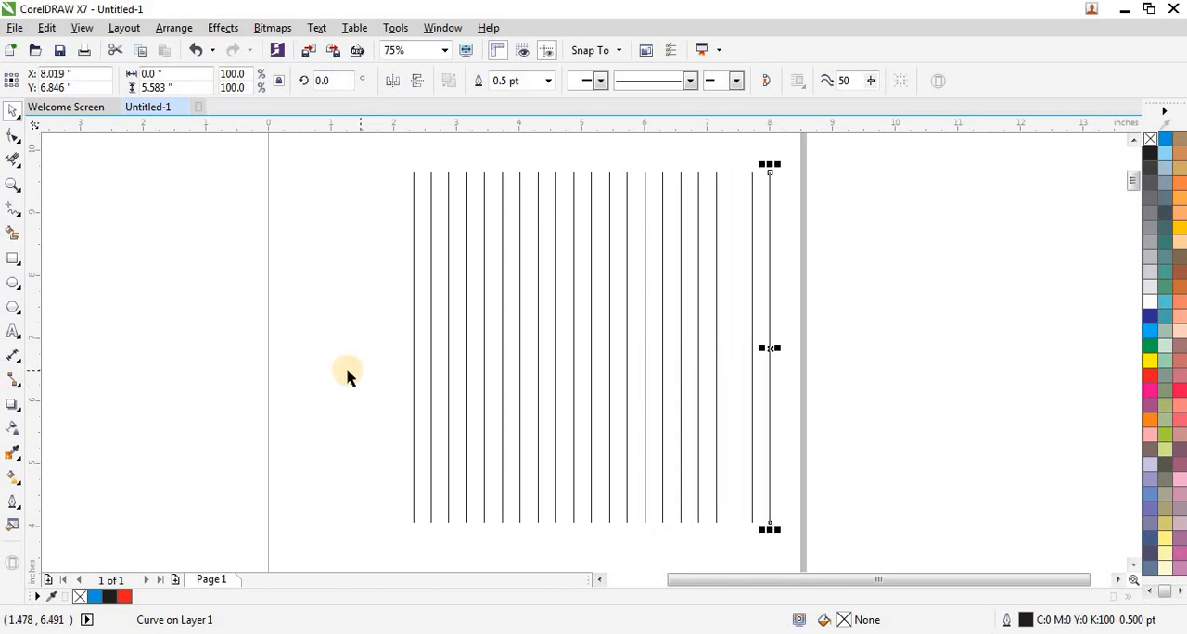
{"action": "left_click", "coordinate": [339, 376]}
Make a copy of all 21 vertical lines rotated 90° clockwise about their centre, forming a square grid.
{"action": "scroll", "coordinate": [339, 376], "scroll_direction": "down", "scroll_amount": 2}
{"action": "left_click_drag", "start_coordinate": [357, 255], "coordinate": [601, 484]}
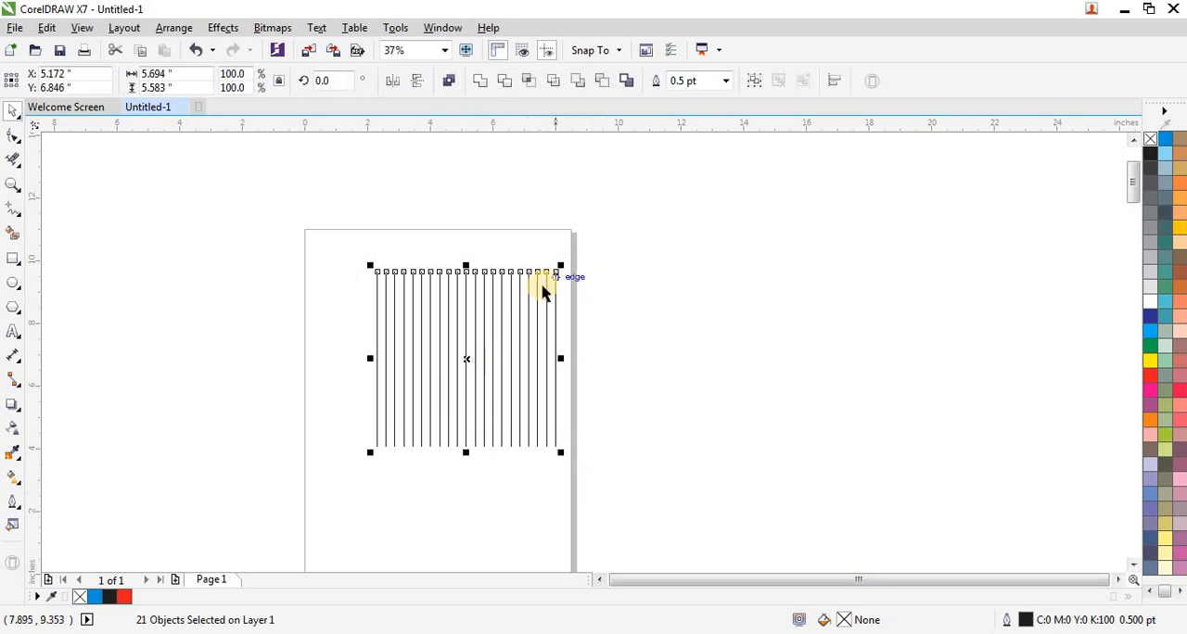
{"action": "left_click", "coordinate": [482, 351]}
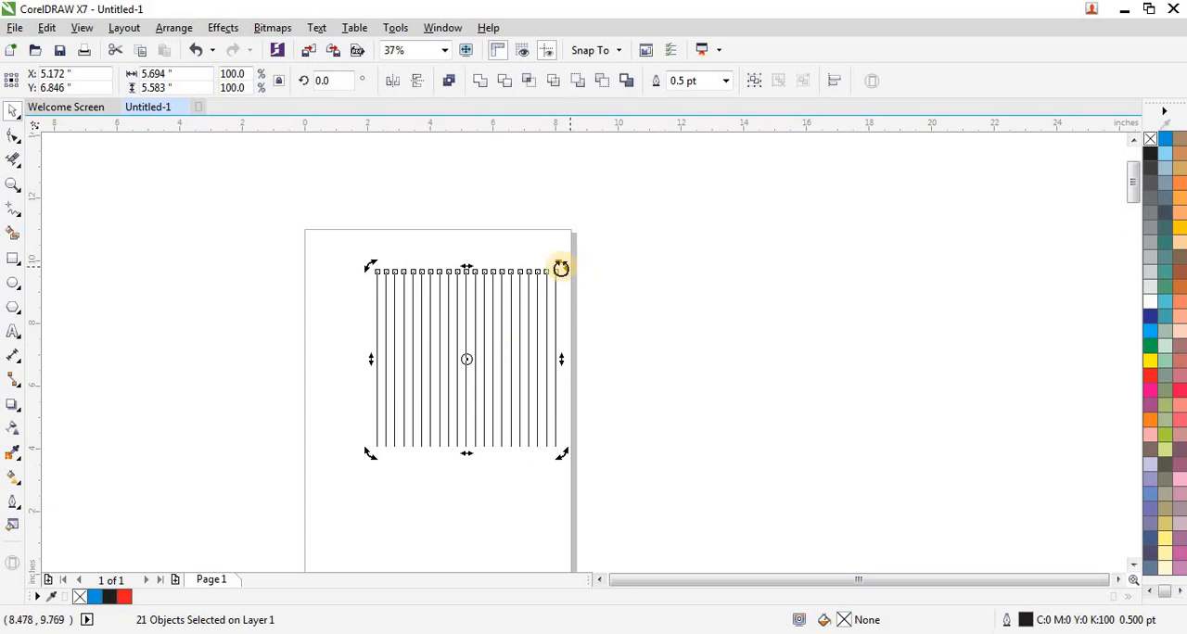
{"action": "left_click_drag", "start_coordinate": [564, 269], "coordinate": [556, 453]}
{"action": "scroll", "coordinate": [492, 306], "scroll_direction": "up", "scroll_amount": 2}
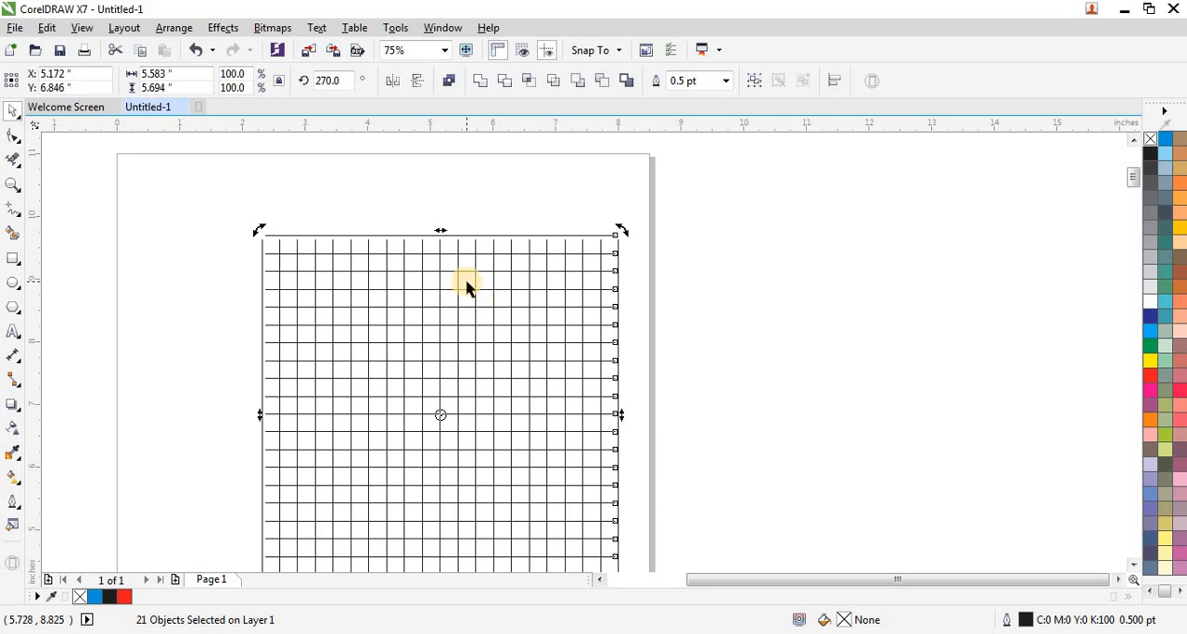
{"action": "left_click", "coordinate": [528, 180]}
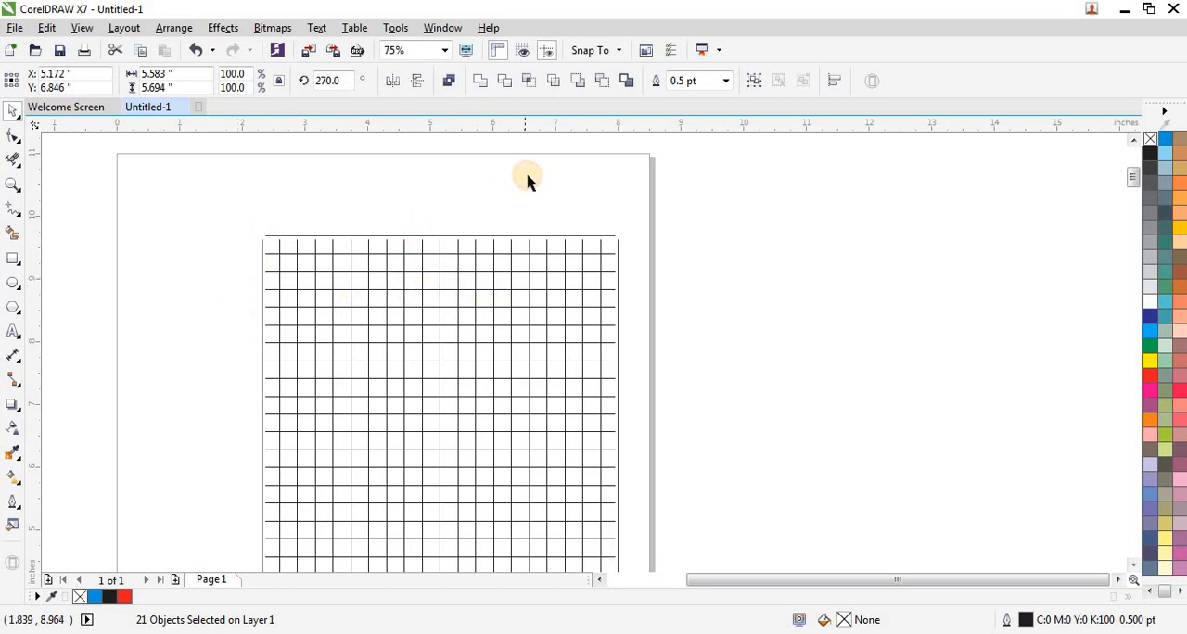
Group all the vertical and horizontal grid lines into one object.
{"action": "scroll", "coordinate": [524, 177], "scroll_direction": "down", "scroll_amount": 2}
{"action": "left_click_drag", "start_coordinate": [365, 196], "coordinate": [614, 389]}
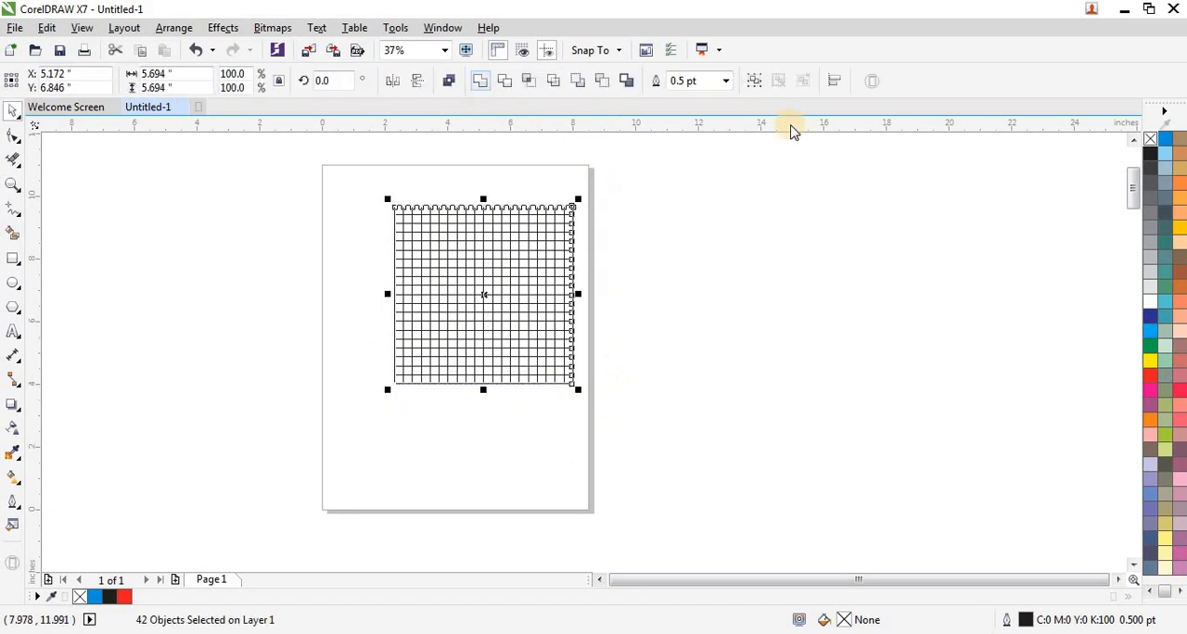
{"action": "left_click", "coordinate": [757, 83]}
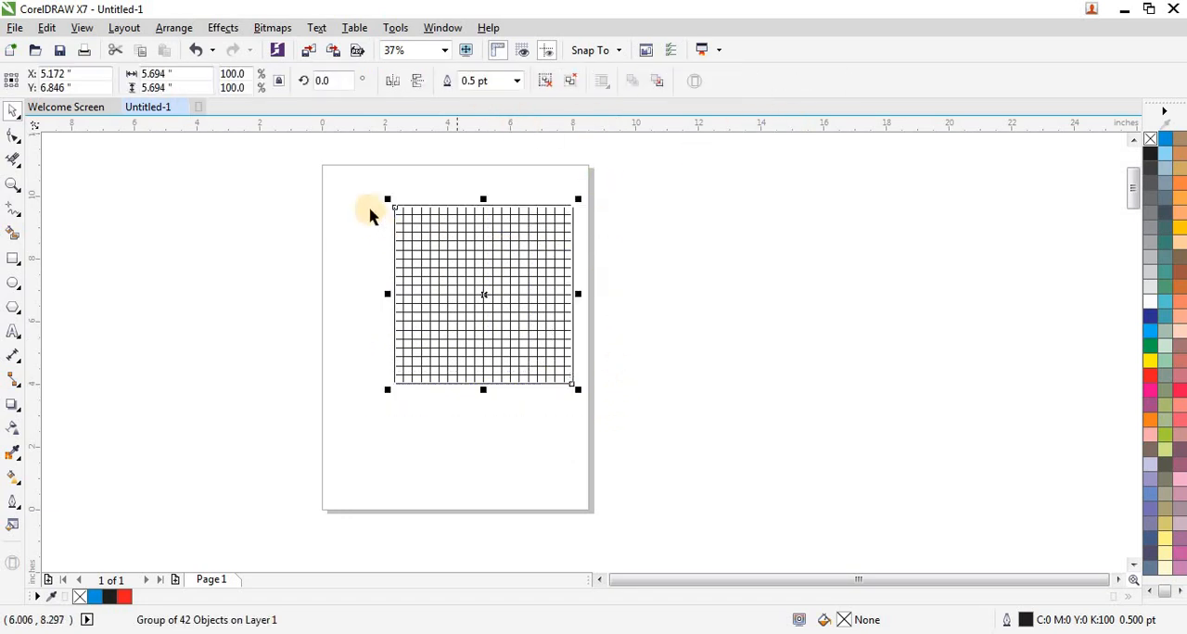
Scale the grouped grid to 75% and move it near the upper edge of the page, toward its left side.
{"action": "left_click_drag", "start_coordinate": [365, 188], "coordinate": [533, 344]}
{"action": "left_click_drag", "start_coordinate": [471, 283], "coordinate": [439, 246]}
{"action": "scroll", "coordinate": [440, 204], "scroll_direction": "up", "scroll_amount": 1}
{"action": "scroll", "coordinate": [379, 268], "scroll_direction": "up", "scroll_amount": 1}
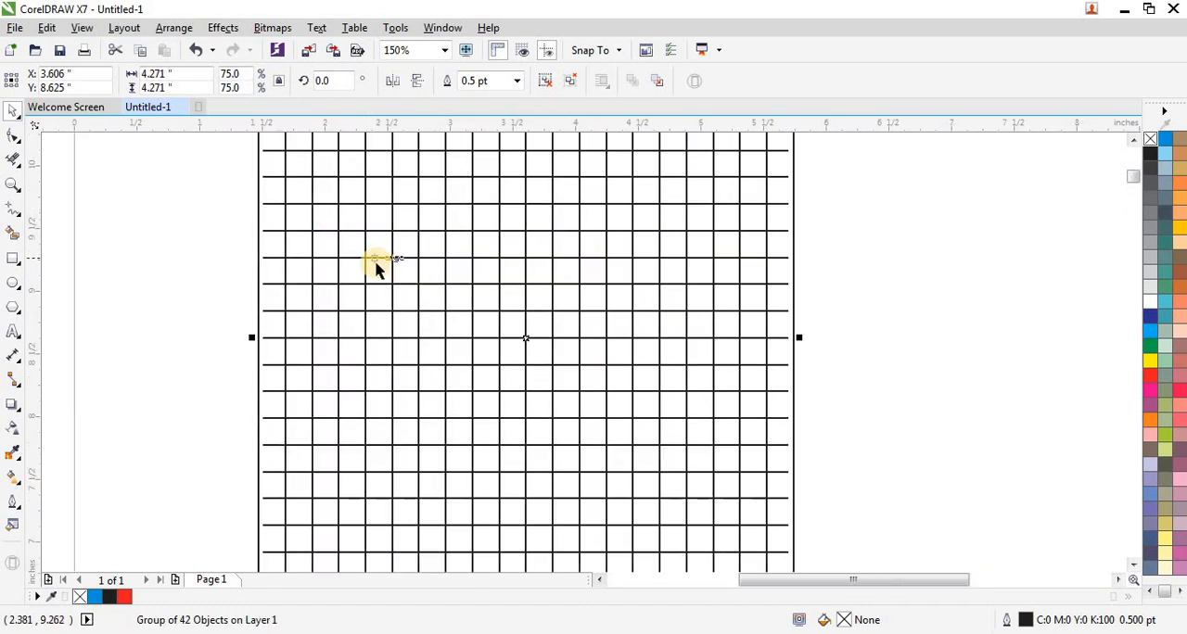
{"action": "scroll", "coordinate": [379, 268], "scroll_direction": "down", "scroll_amount": 1}
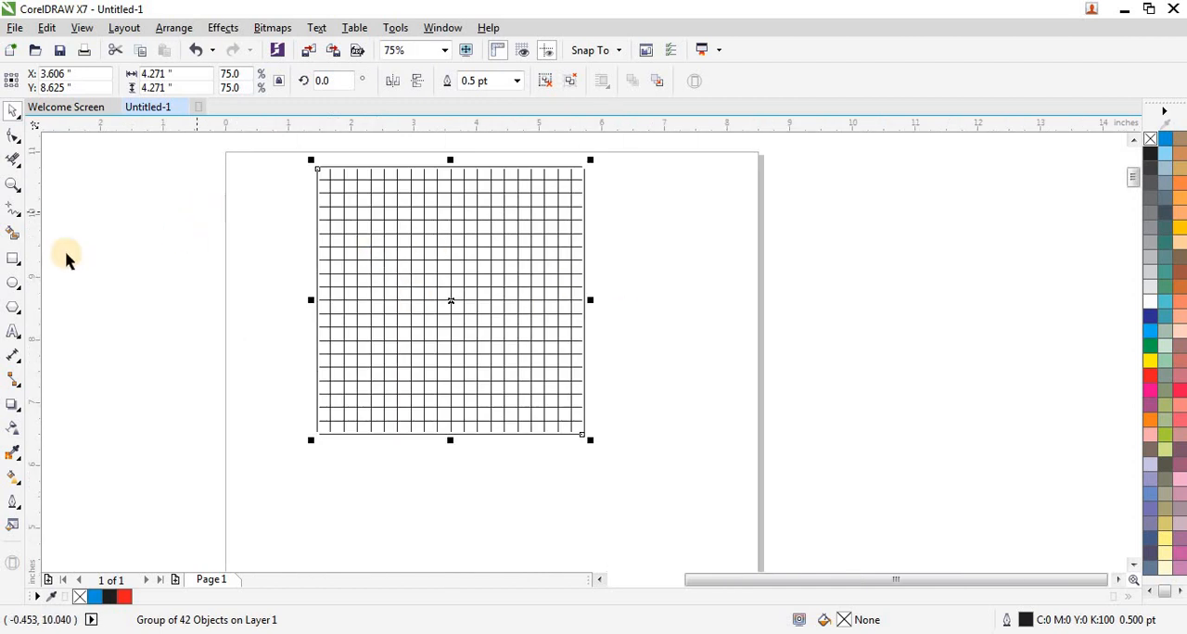
Smart Fill grid cells near the centre in blue without outline to form the lower right curve of a blocky S.
{"action": "left_click", "coordinate": [11, 234]}
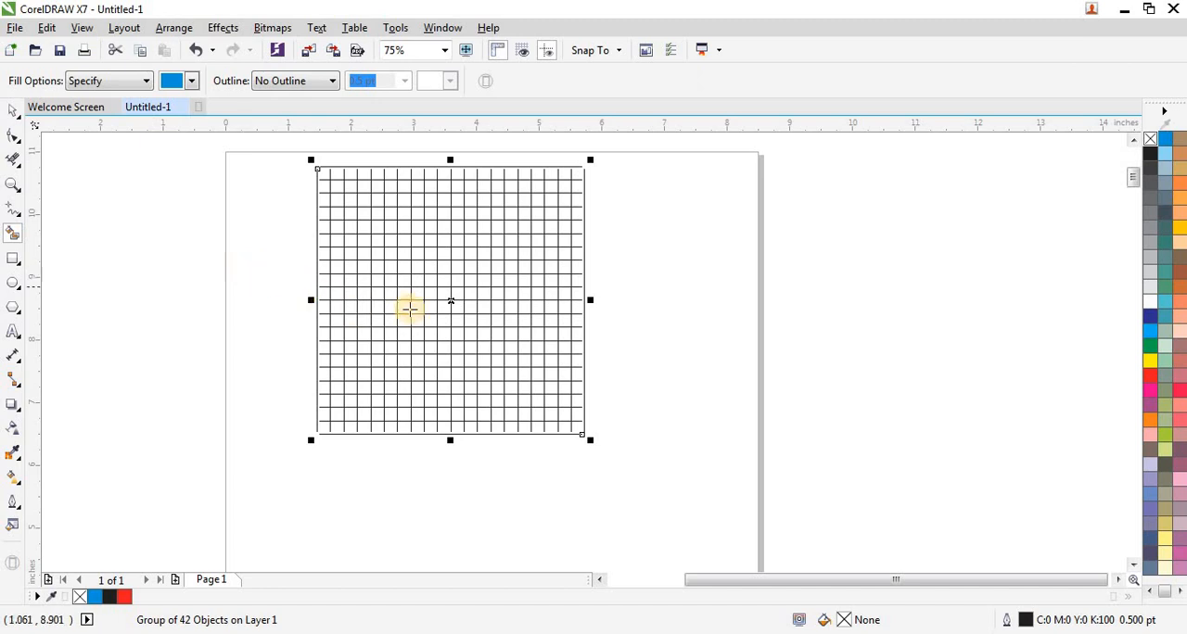
{"action": "scroll", "coordinate": [450, 304], "scroll_direction": "up", "scroll_amount": 1}
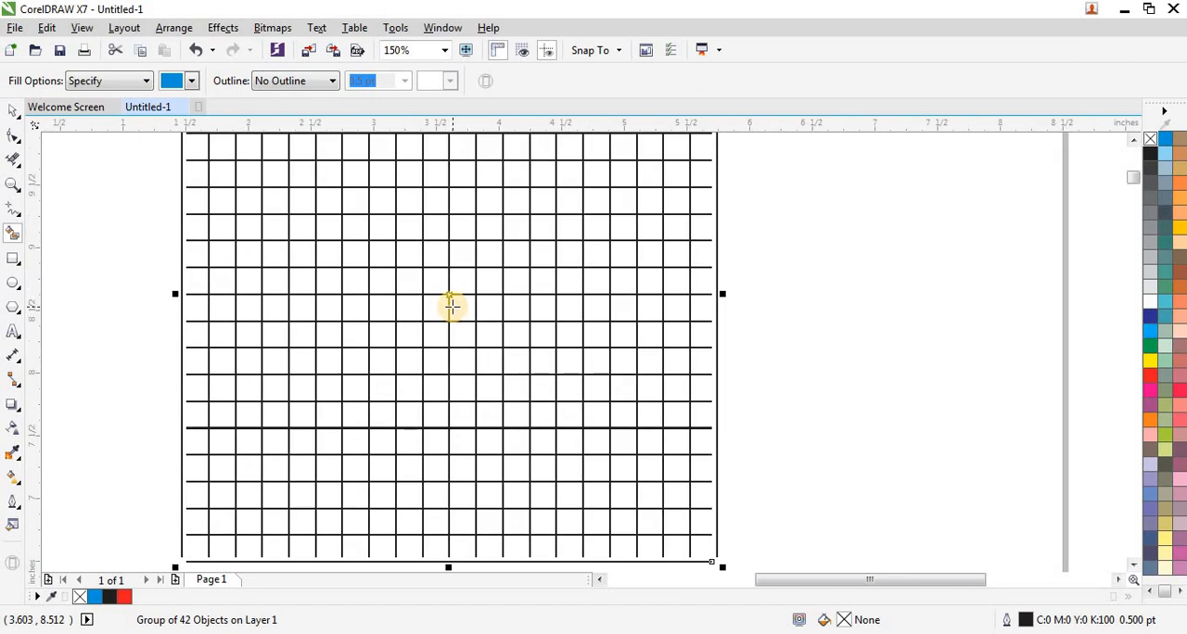
{"action": "left_click", "coordinate": [440, 307]}
{"action": "left_click", "coordinate": [455, 306]}
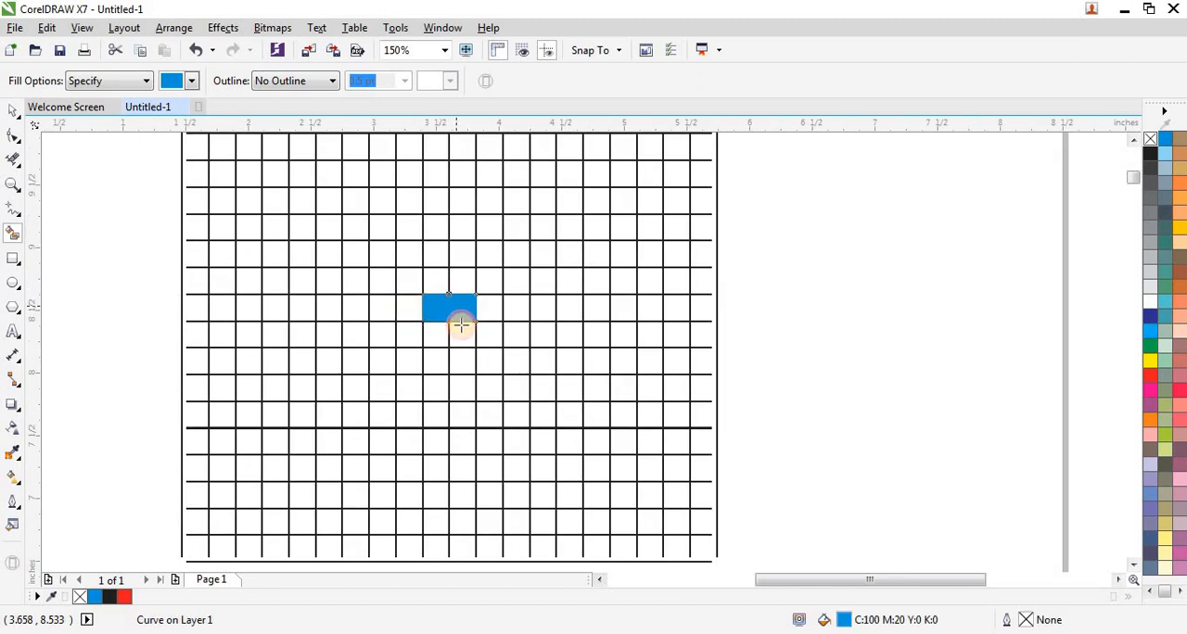
{"action": "left_click", "coordinate": [458, 330]}
{"action": "left_click", "coordinate": [454, 356]}
{"action": "left_click", "coordinate": [435, 357]}
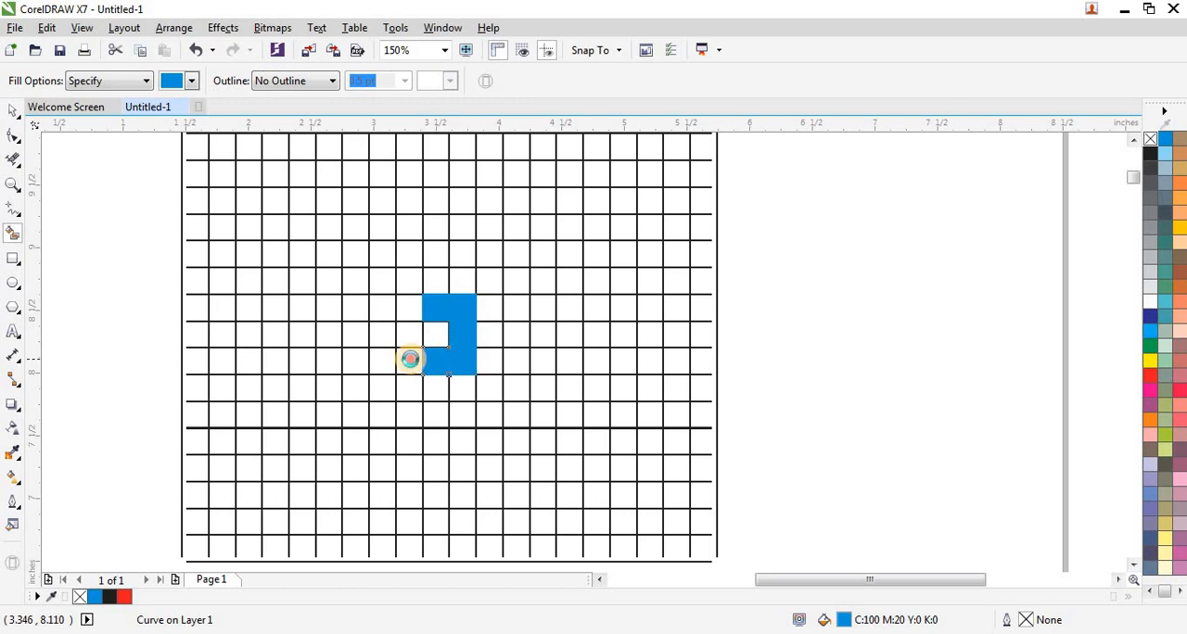
Complete the S, three cells wide and five high, by filling its lower end, upper left side and top arm blue.
{"action": "left_click", "coordinate": [411, 358]}
{"action": "left_click", "coordinate": [408, 315]}
{"action": "left_click", "coordinate": [411, 278]}
{"action": "left_click", "coordinate": [410, 254]}
{"action": "left_click", "coordinate": [439, 252]}
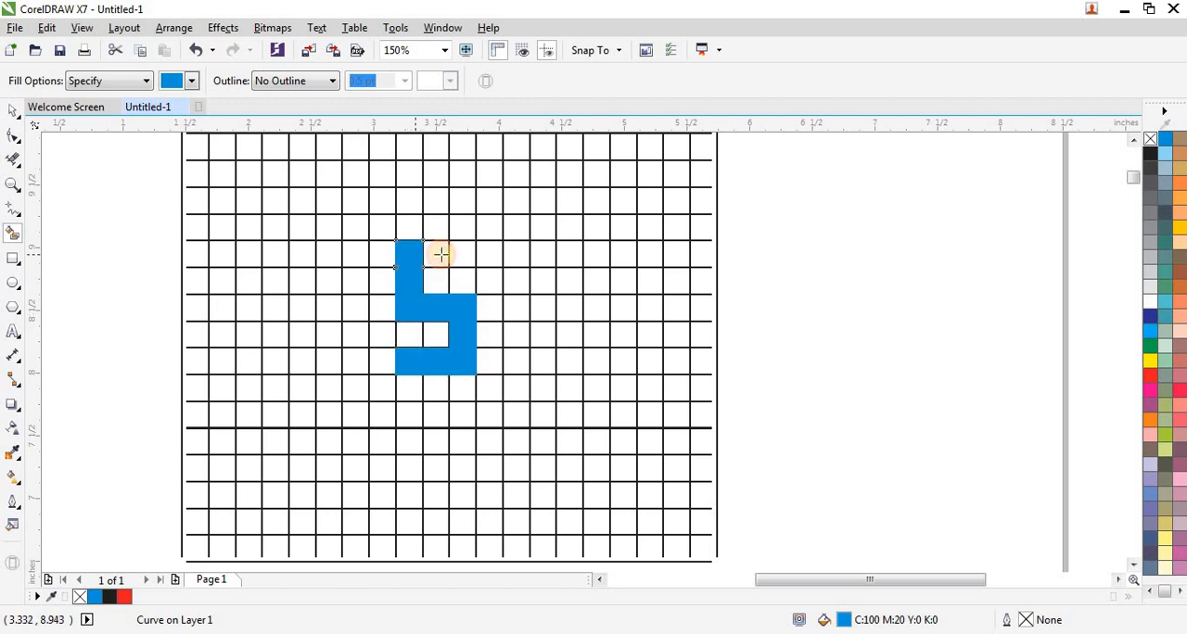
{"action": "left_click", "coordinate": [467, 253]}
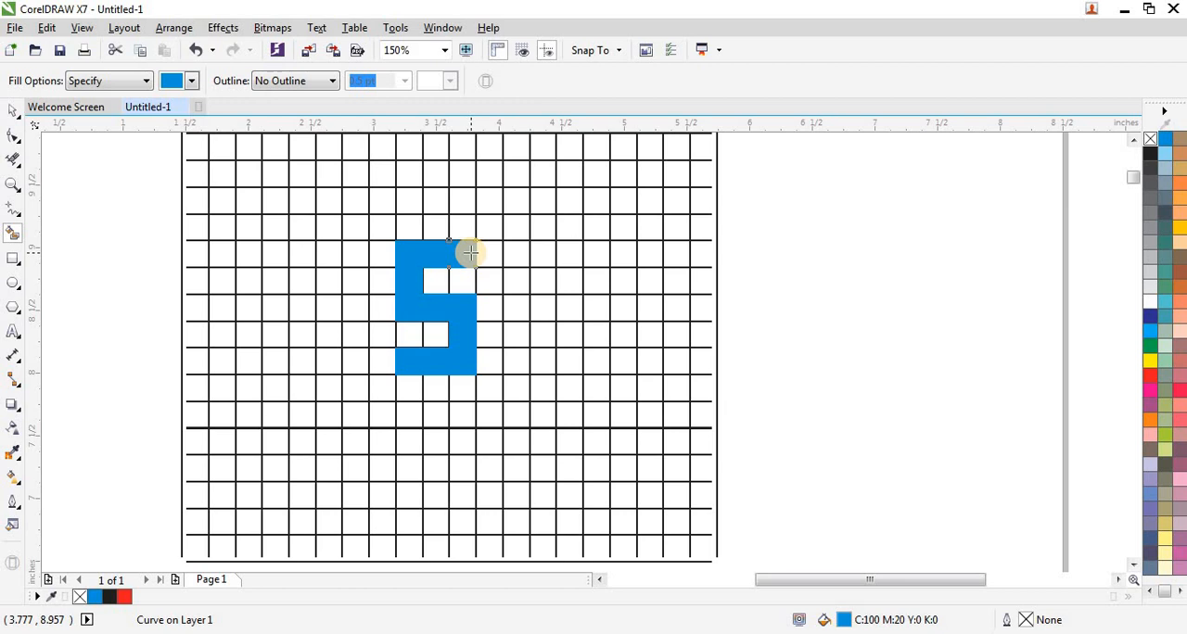
{"action": "left_click", "coordinate": [470, 251]}
Fill a four-cell blue bar one row below the S and extend the S's lower arm one cell to the left.
{"action": "left_click", "coordinate": [460, 413]}
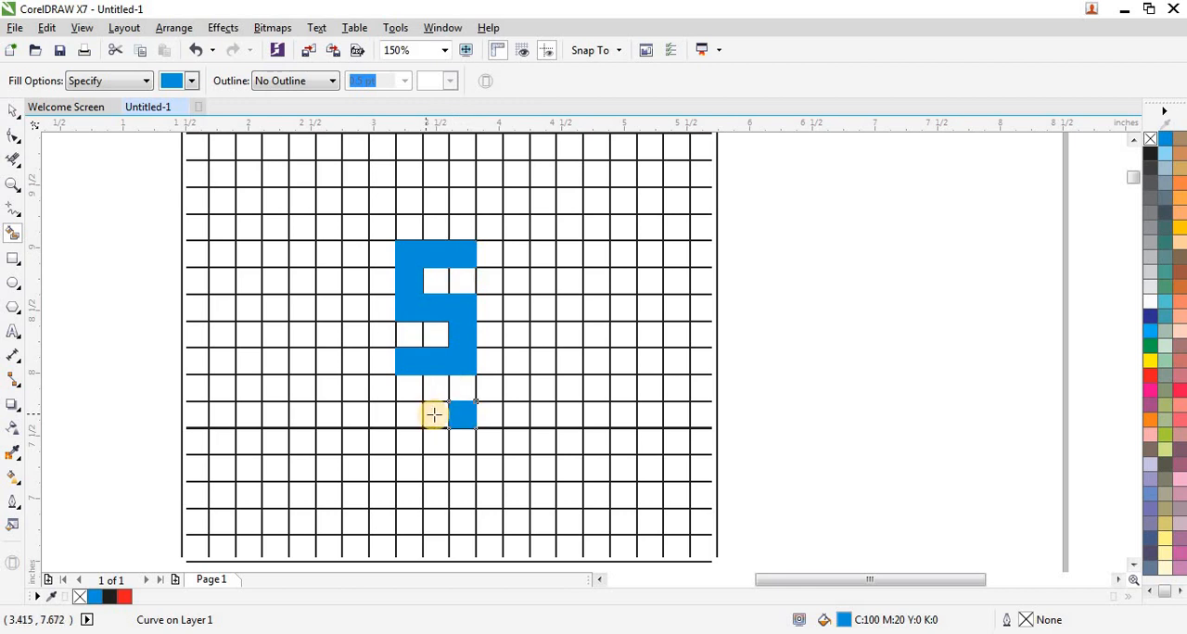
{"action": "left_click", "coordinate": [432, 413]}
{"action": "left_click", "coordinate": [409, 414]}
{"action": "left_click", "coordinate": [375, 409]}
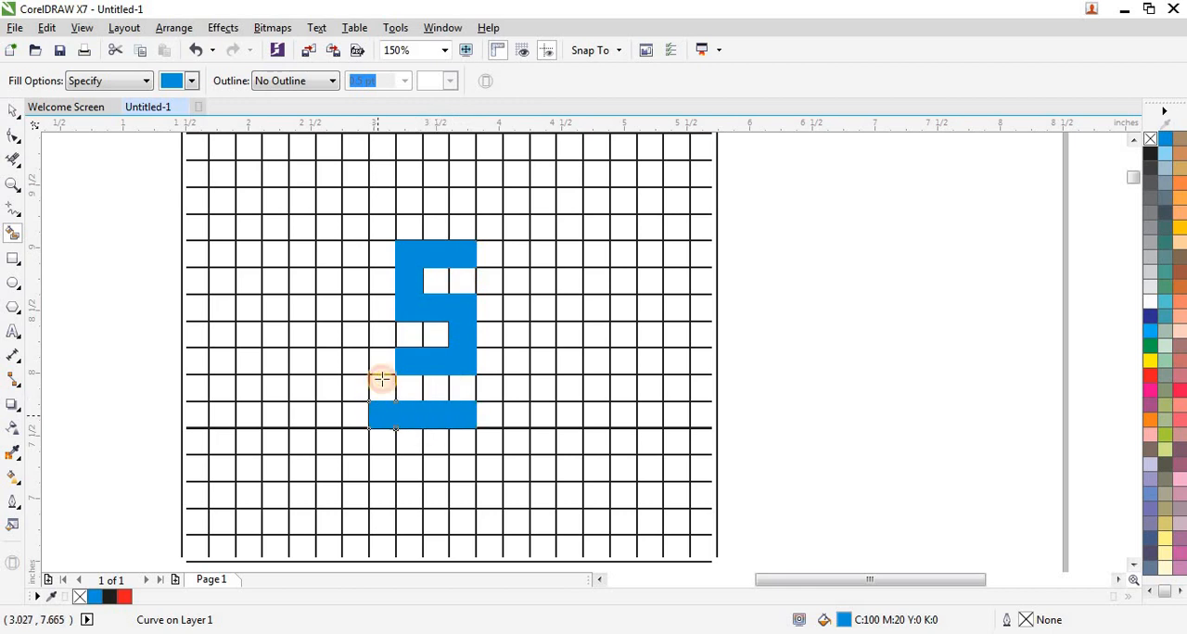
{"action": "left_click", "coordinate": [382, 368]}
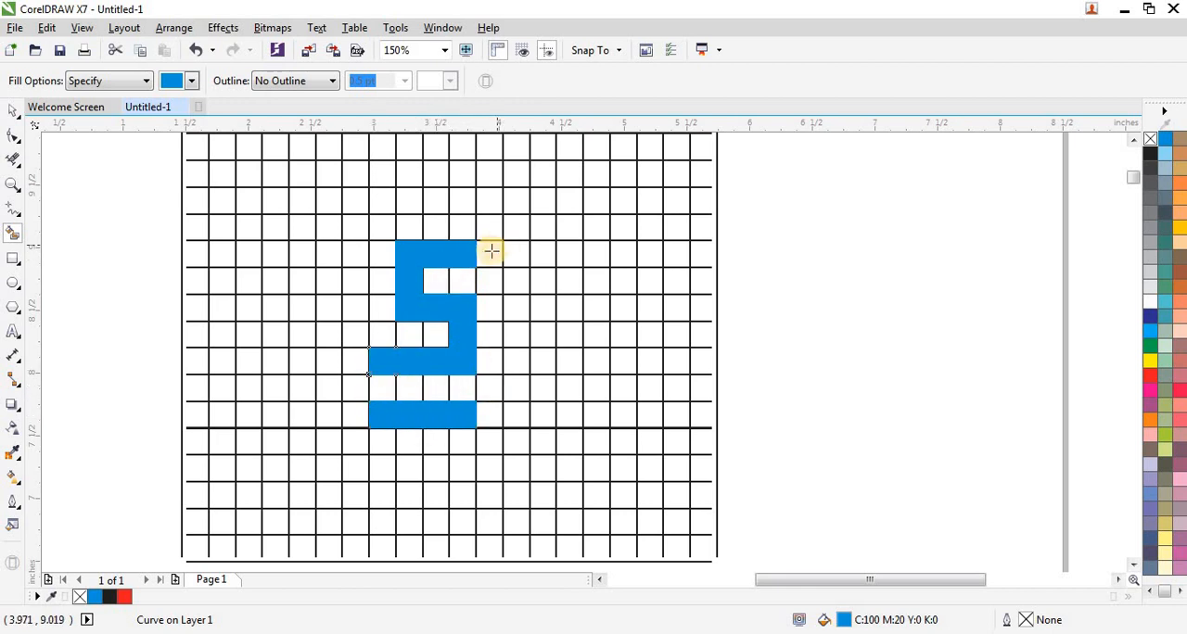
Extend the S's top arm and the bar below it by one blue cell to the right.
{"action": "left_click", "coordinate": [490, 252]}
{"action": "left_click", "coordinate": [463, 280]}
{"action": "left_click", "coordinate": [436, 307]}
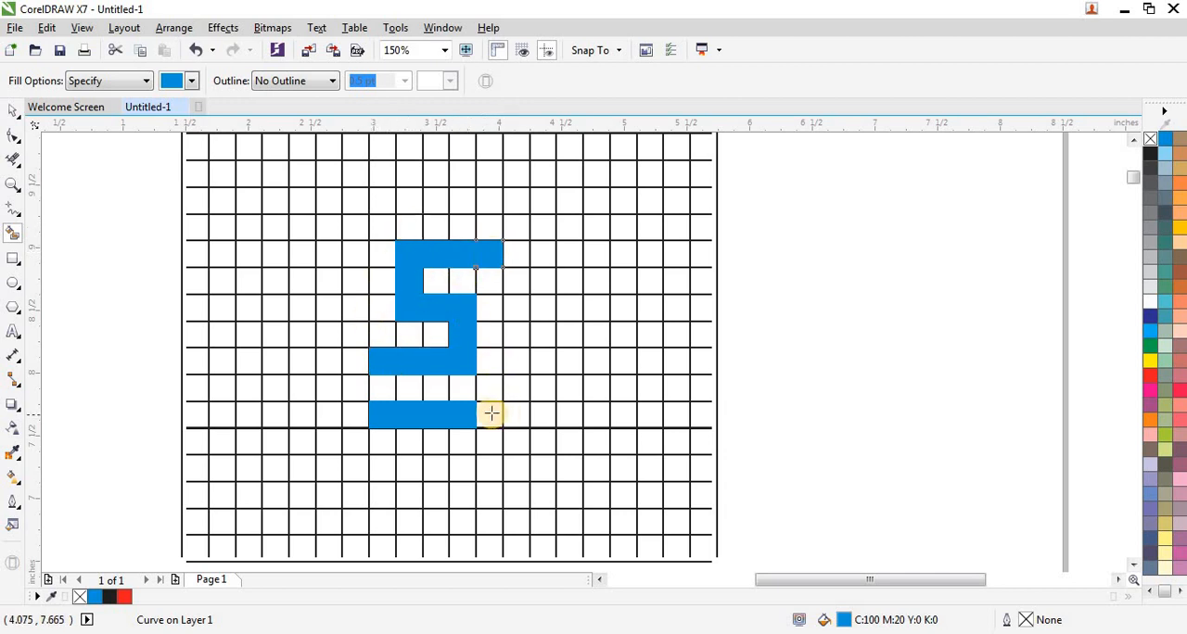
{"action": "left_click", "coordinate": [492, 412]}
Fill a five-cell blue bar one row above the S, matching the width of the bar below.
{"action": "left_click", "coordinate": [489, 202]}
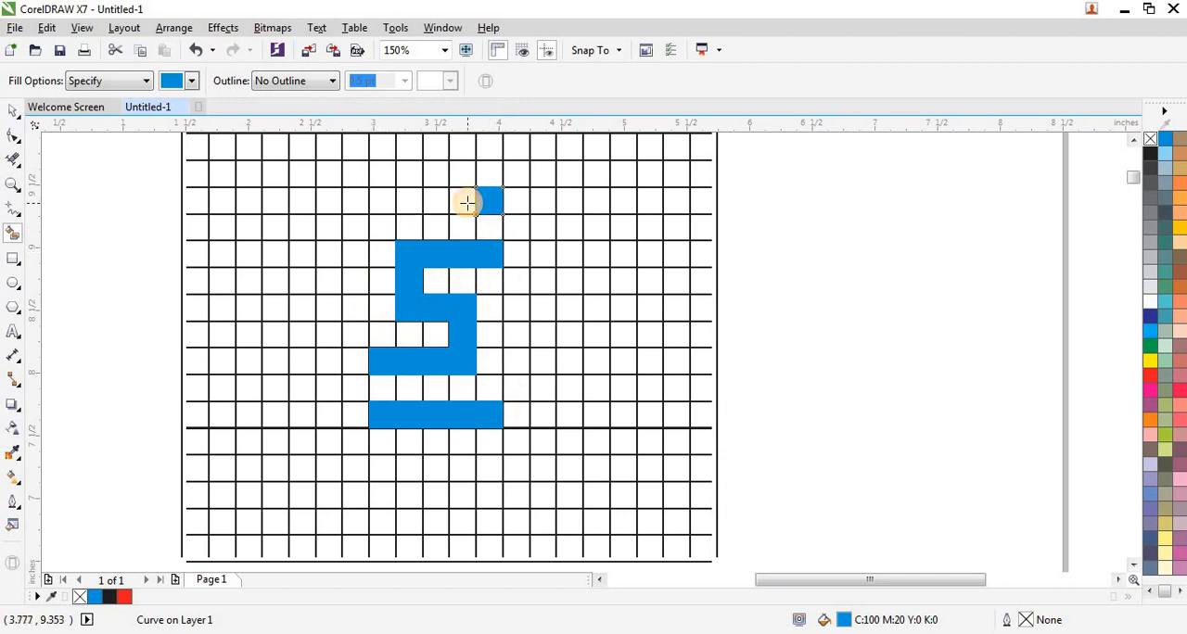
{"action": "left_click", "coordinate": [461, 203]}
{"action": "left_click", "coordinate": [435, 202]}
{"action": "left_click", "coordinate": [399, 201]}
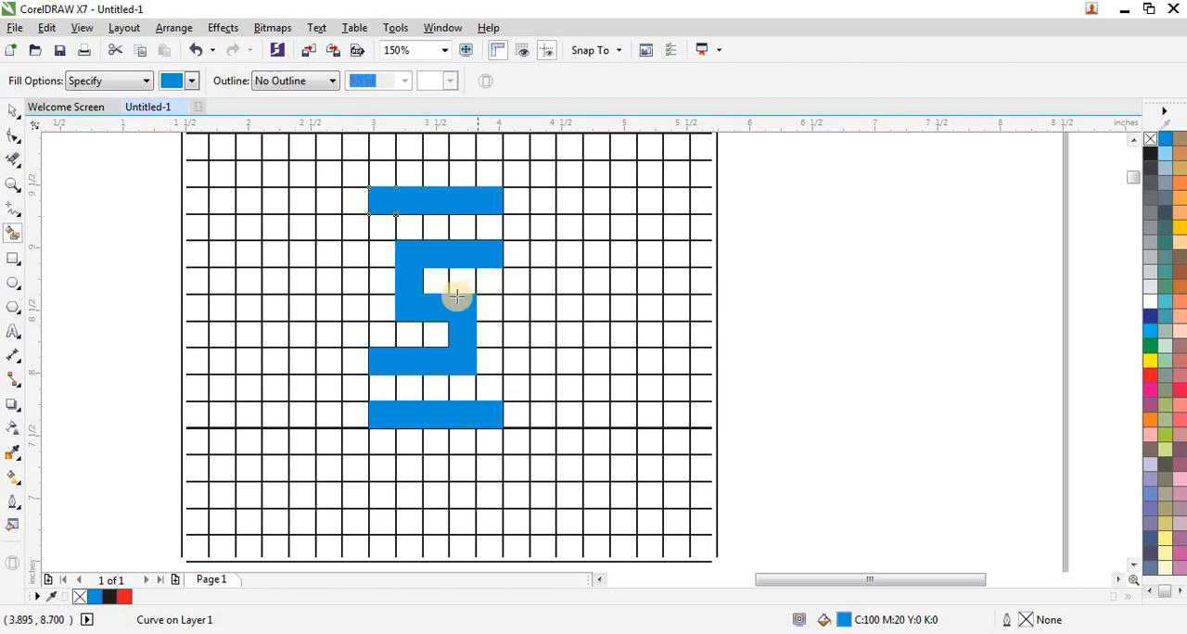
Select all the blue filled cells and move them off the grid to the empty page area below it.
{"action": "scroll", "coordinate": [455, 295], "scroll_direction": "down", "scroll_amount": 1}
{"action": "scroll", "coordinate": [539, 263], "scroll_direction": "down", "scroll_amount": 1}
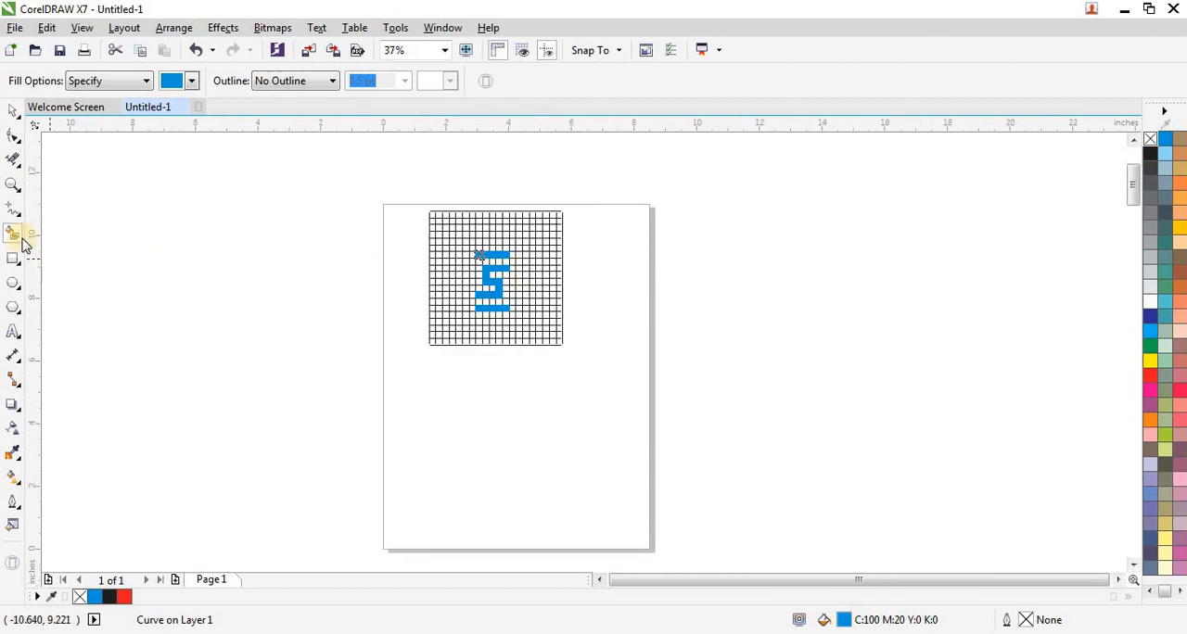
{"action": "left_click", "coordinate": [17, 118]}
{"action": "mouse_move", "coordinate": [322, 239]}
{"action": "left_mouse_down"}
{"action": "mouse_move", "coordinate": [461, 323]}
{"action": "mouse_move", "coordinate": [526, 343]}
{"action": "left_mouse_up"}
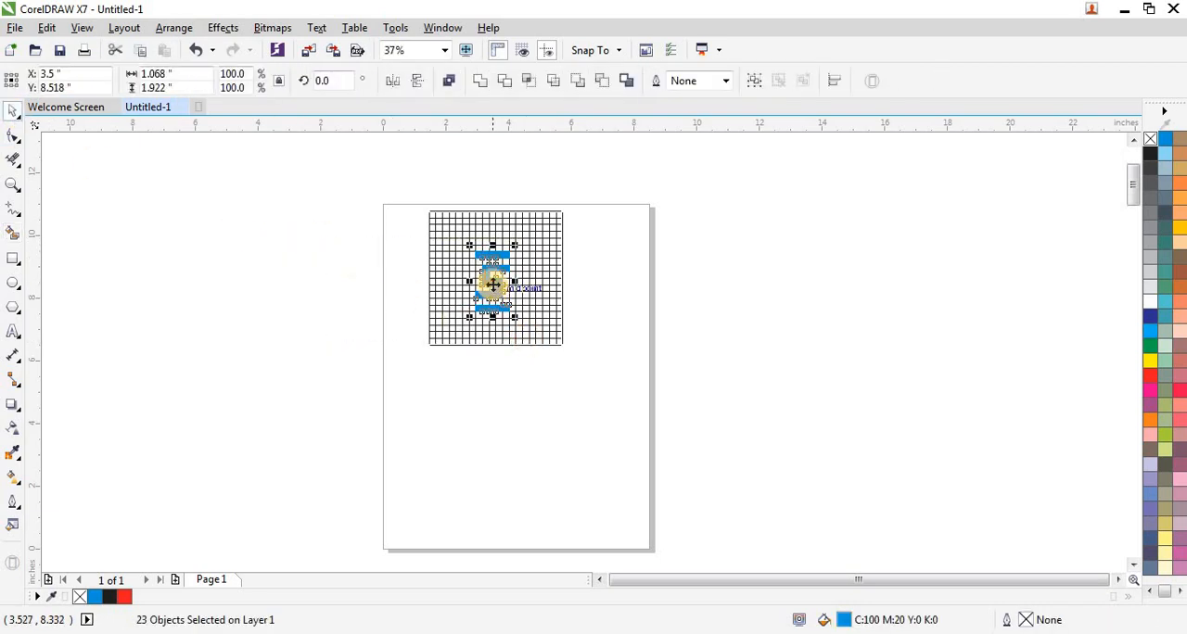
{"action": "left_click_drag", "start_coordinate": [492, 285], "coordinate": [479, 425]}
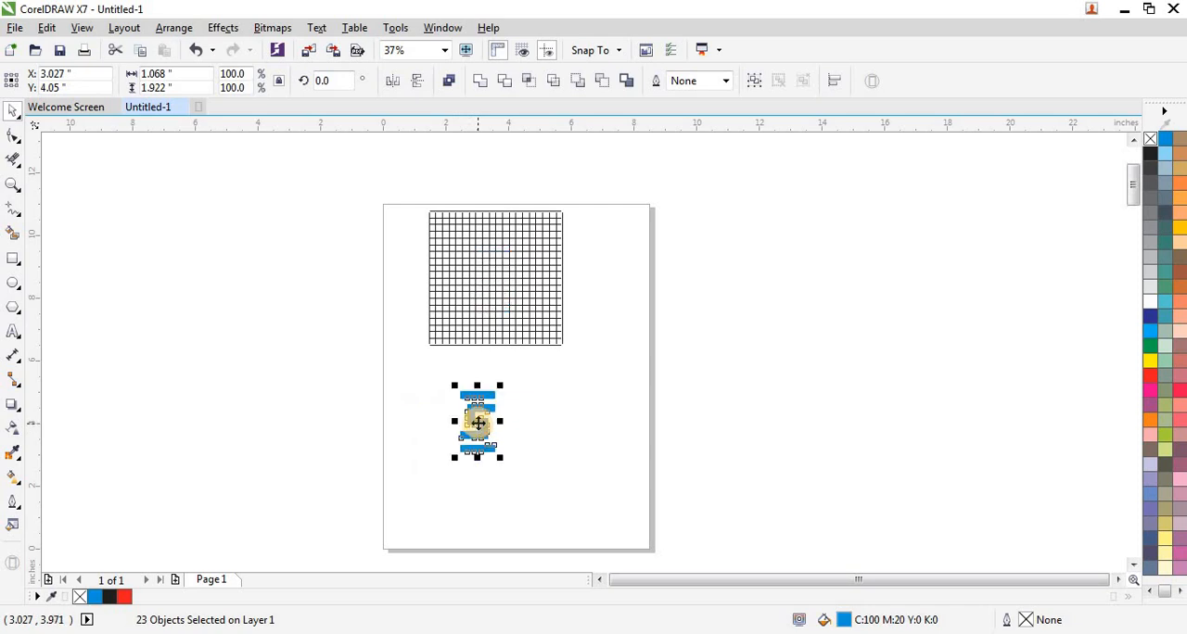
{"action": "key", "text": "shift+F2"}
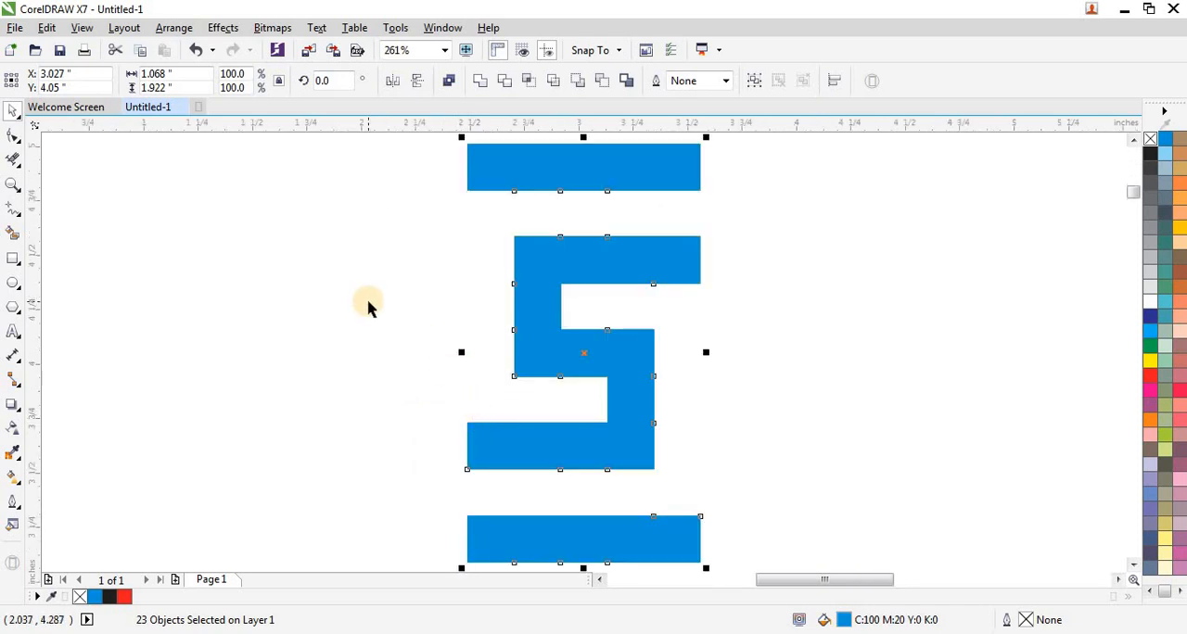
Draw a vertical line about 3.45 inches long and move it onto the left edge of the blue bars.
{"action": "scroll", "coordinate": [368, 308], "scroll_direction": "down", "scroll_amount": 4}
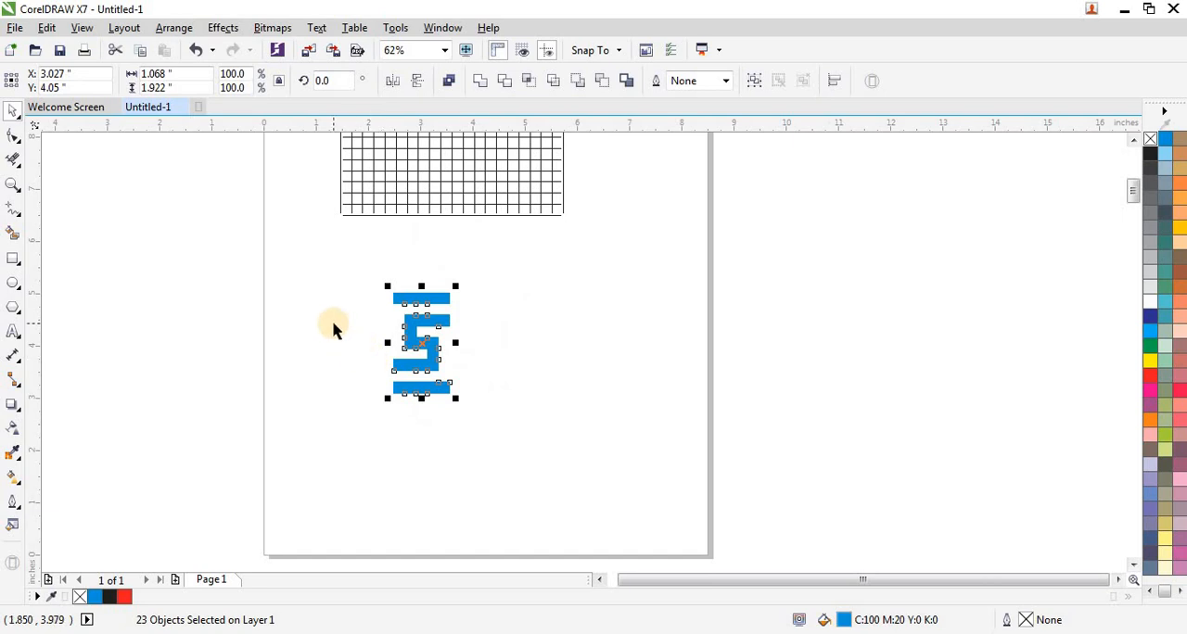
{"action": "left_click", "coordinate": [17, 210]}
{"action": "left_click", "coordinate": [300, 222]}
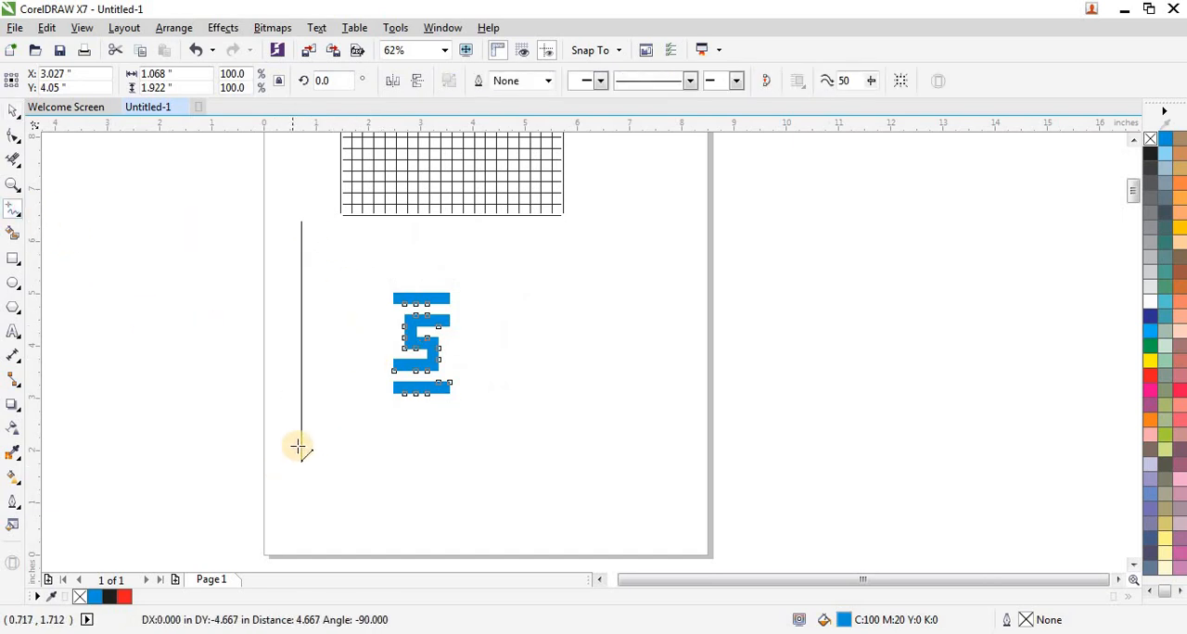
{"action": "left_click", "coordinate": [300, 402]}
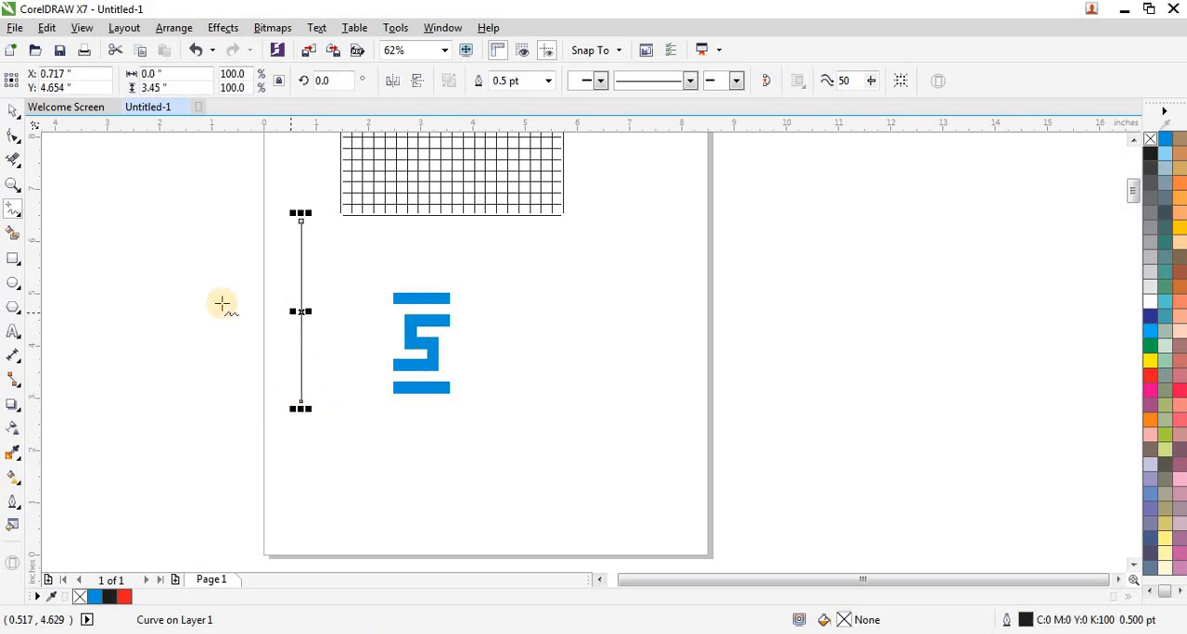
{"action": "left_click", "coordinate": [12, 115]}
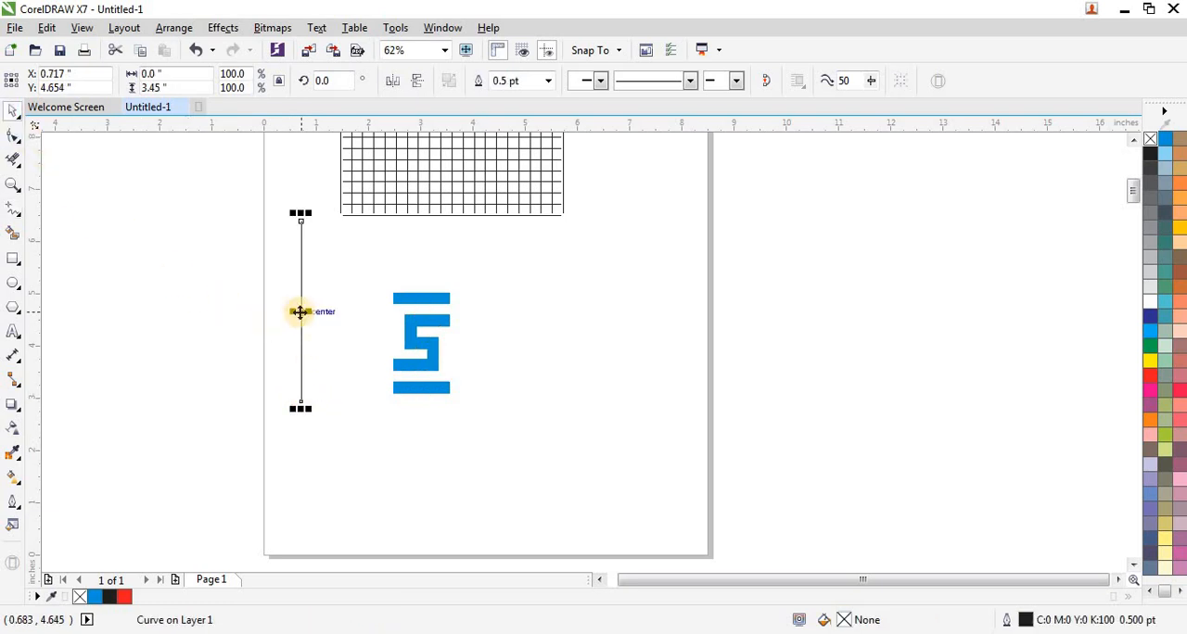
{"action": "left_click_drag", "start_coordinate": [300, 311], "coordinate": [392, 342]}
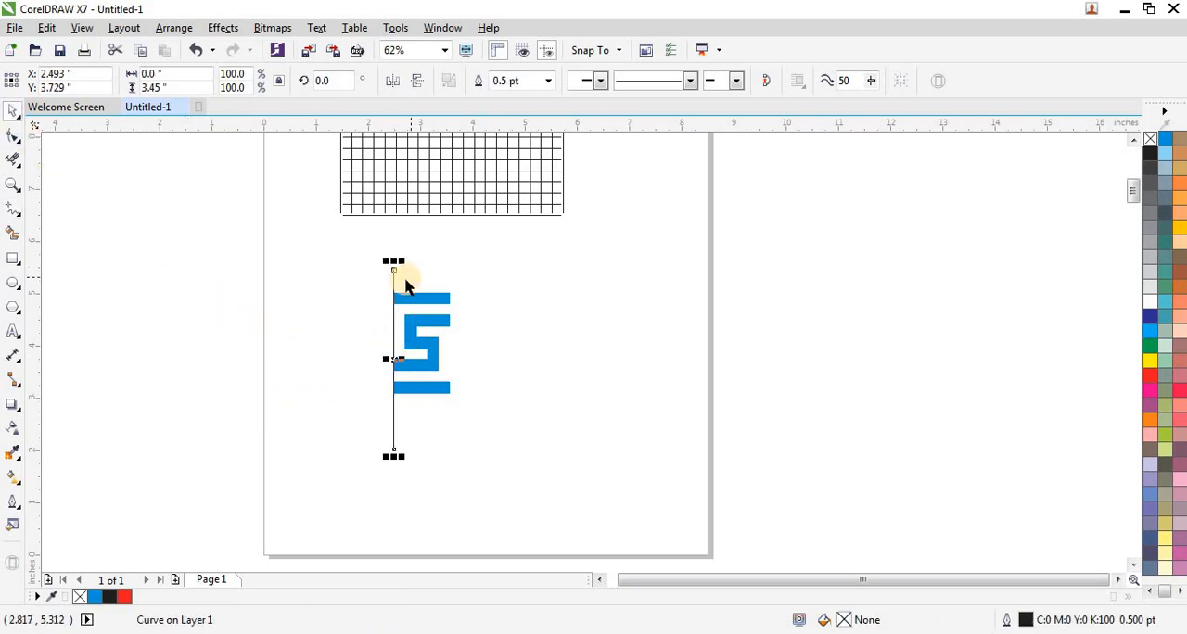
Center the vertical line horizontally on the leftmost cell of the top blue bar.
{"action": "scroll", "coordinate": [389, 306], "scroll_direction": "up", "scroll_amount": 3}
{"action": "scroll", "coordinate": [398, 320], "scroll_direction": "up", "scroll_amount": 2}
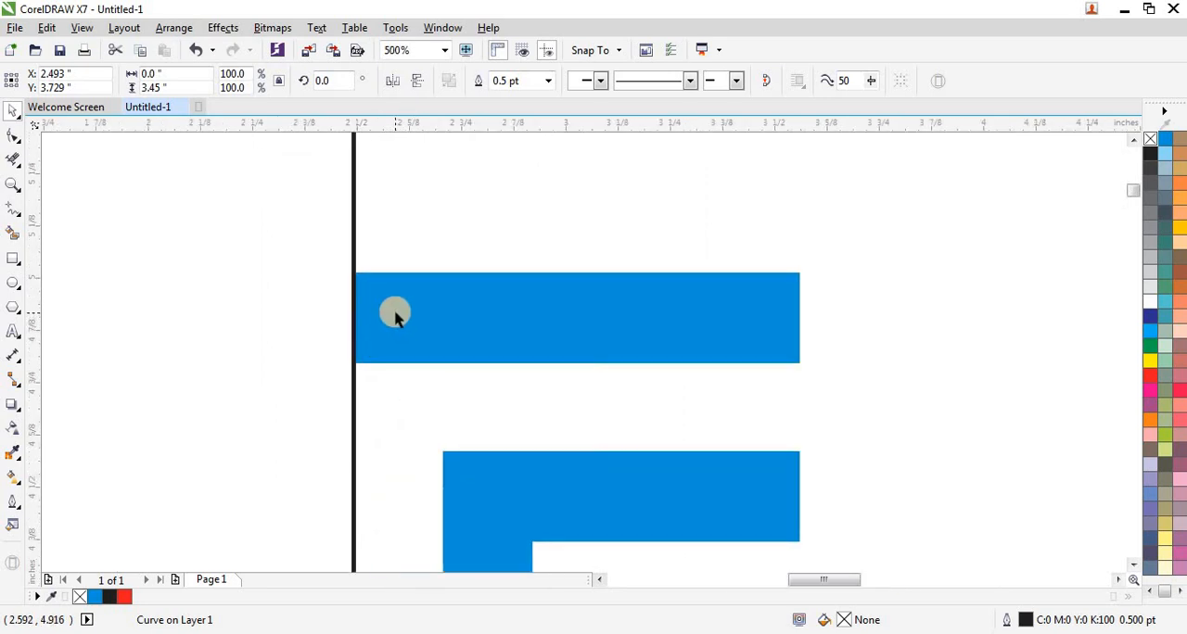
{"action": "left_click", "coordinate": [394, 308], "text": "shift"}
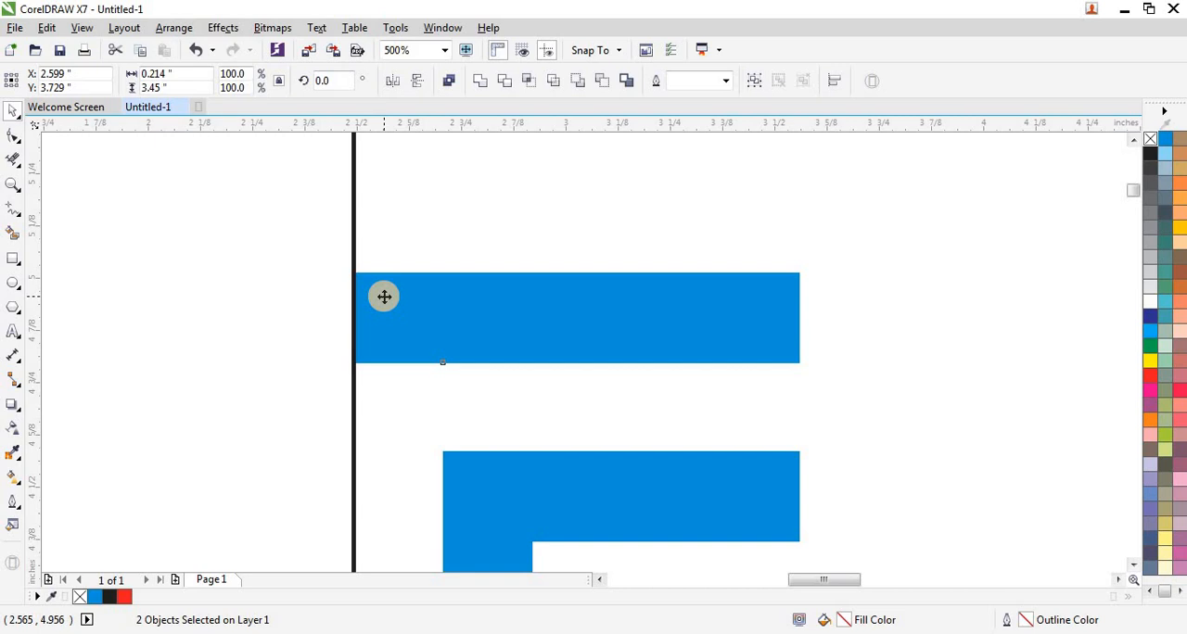
{"action": "key", "text": "Right"}
{"action": "scroll", "coordinate": [386, 295], "scroll_direction": "down", "scroll_amount": 2}
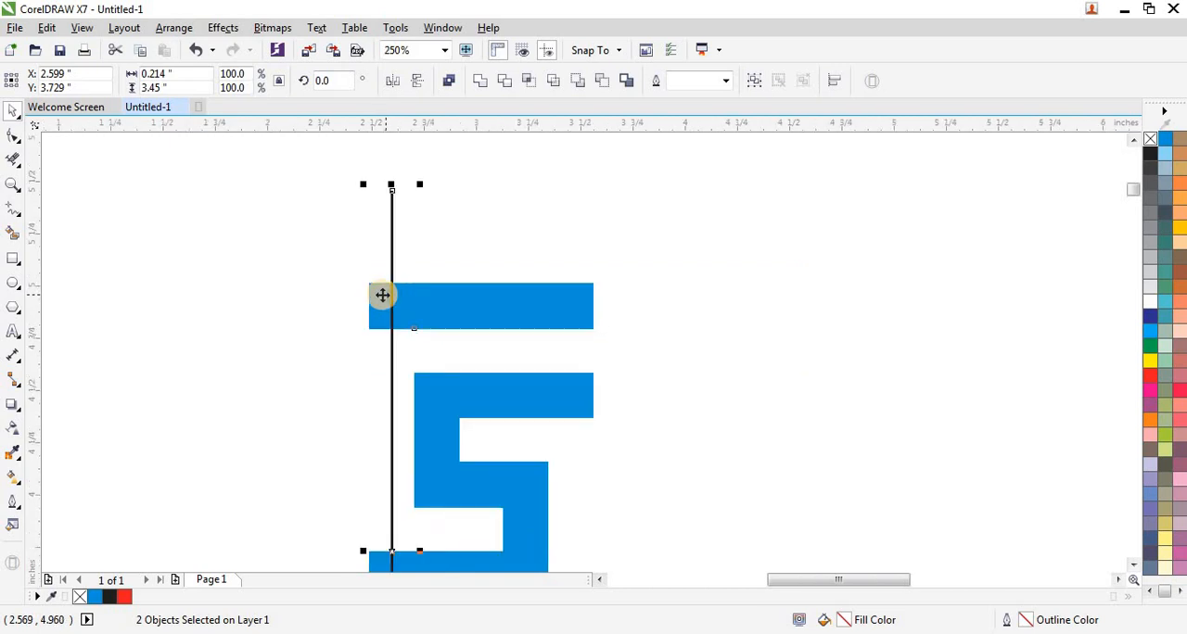
{"action": "left_click", "coordinate": [326, 292]}
Select all the blue cells, remove their fill and give them a black outline.
{"action": "scroll", "coordinate": [398, 299], "scroll_direction": "down", "scroll_amount": 2}
{"action": "left_click_drag", "start_coordinate": [369, 264], "coordinate": [629, 474]}
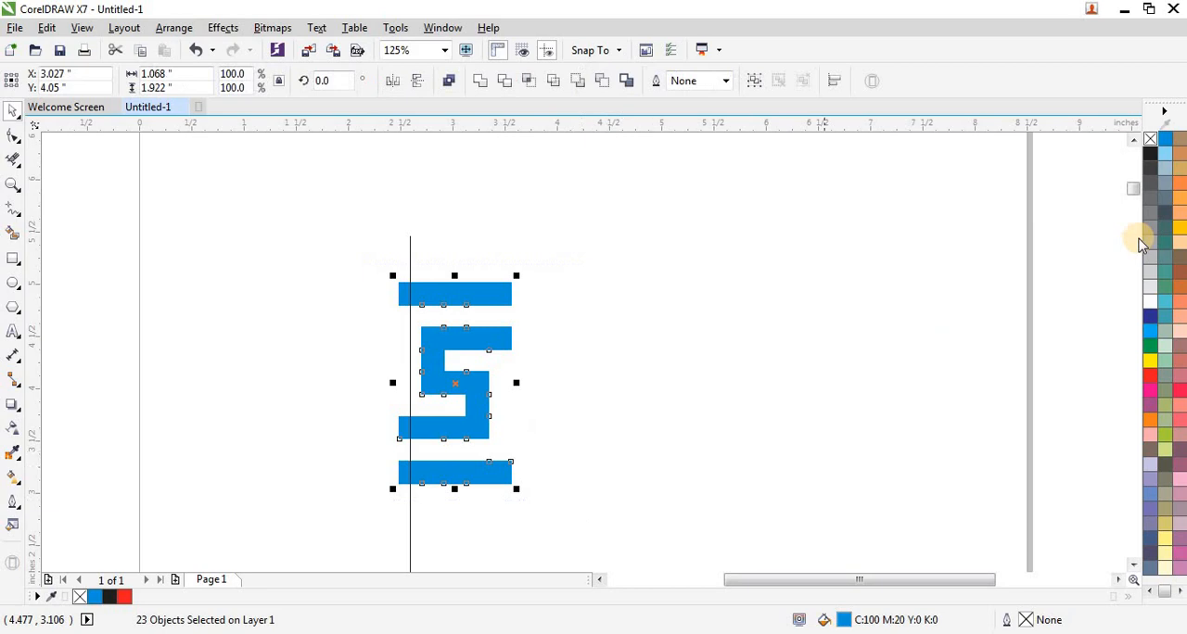
{"action": "left_click", "coordinate": [1149, 140]}
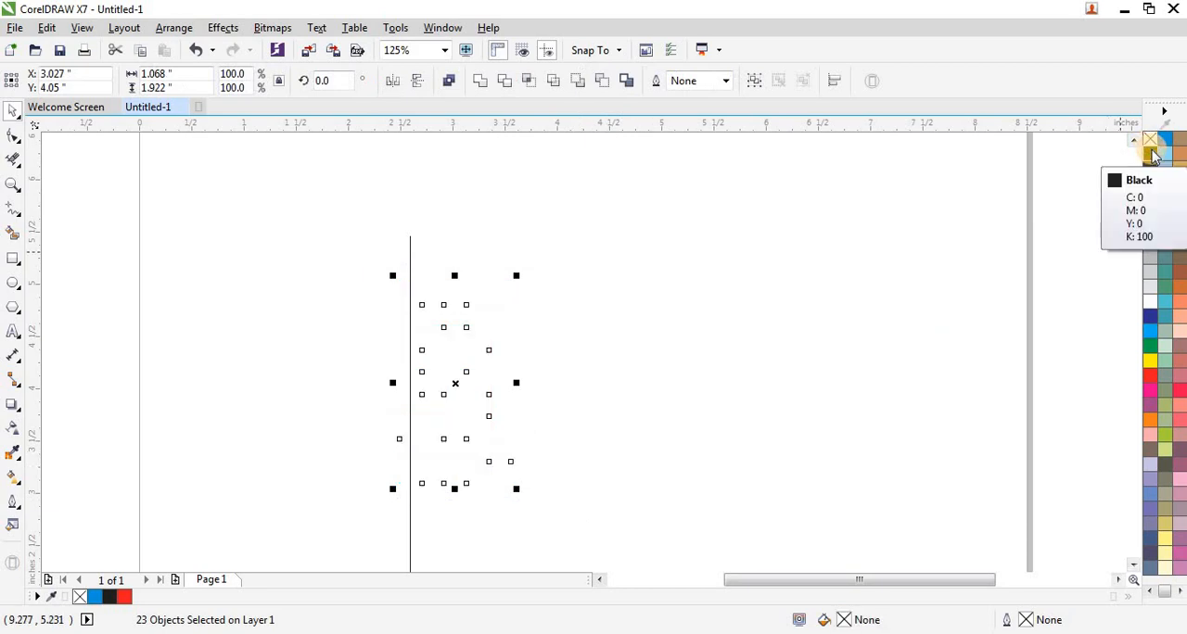
{"action": "right_click", "coordinate": [1152, 155]}
{"action": "left_click", "coordinate": [742, 290]}
Duplicate the vertical line and center the copy horizontally on the rightmost cell of the top bar.
{"action": "scroll", "coordinate": [384, 296], "scroll_direction": "up", "scroll_amount": 2}
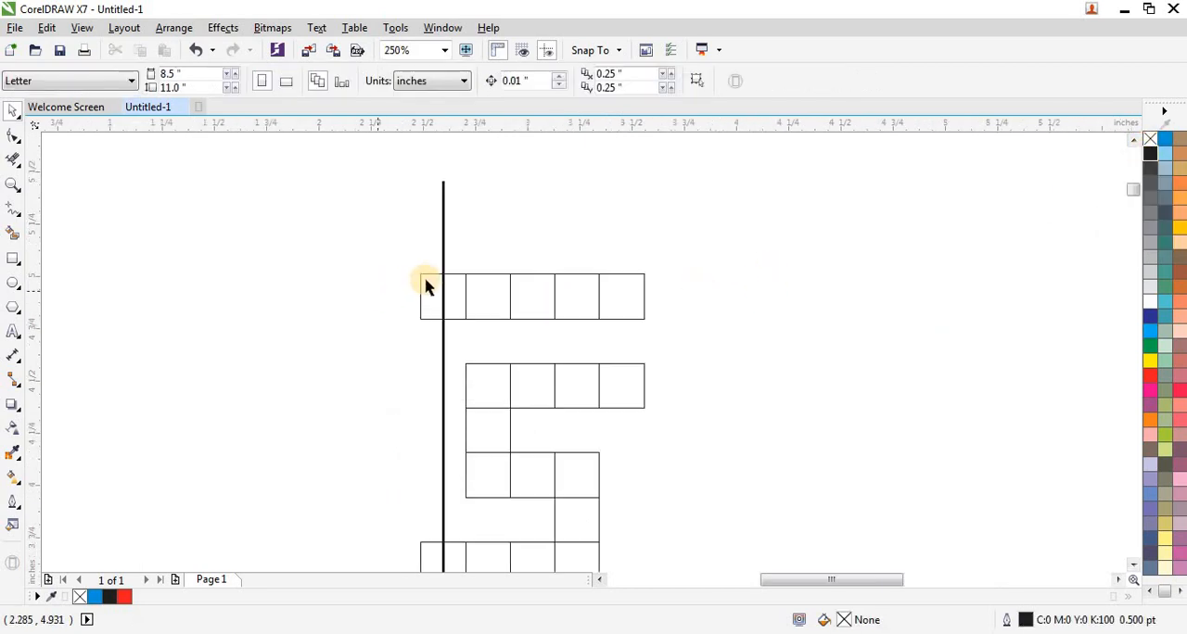
{"action": "left_click_drag", "start_coordinate": [395, 259], "coordinate": [469, 336]}
{"action": "scroll", "coordinate": [469, 335], "scroll_direction": "up", "scroll_amount": 2}
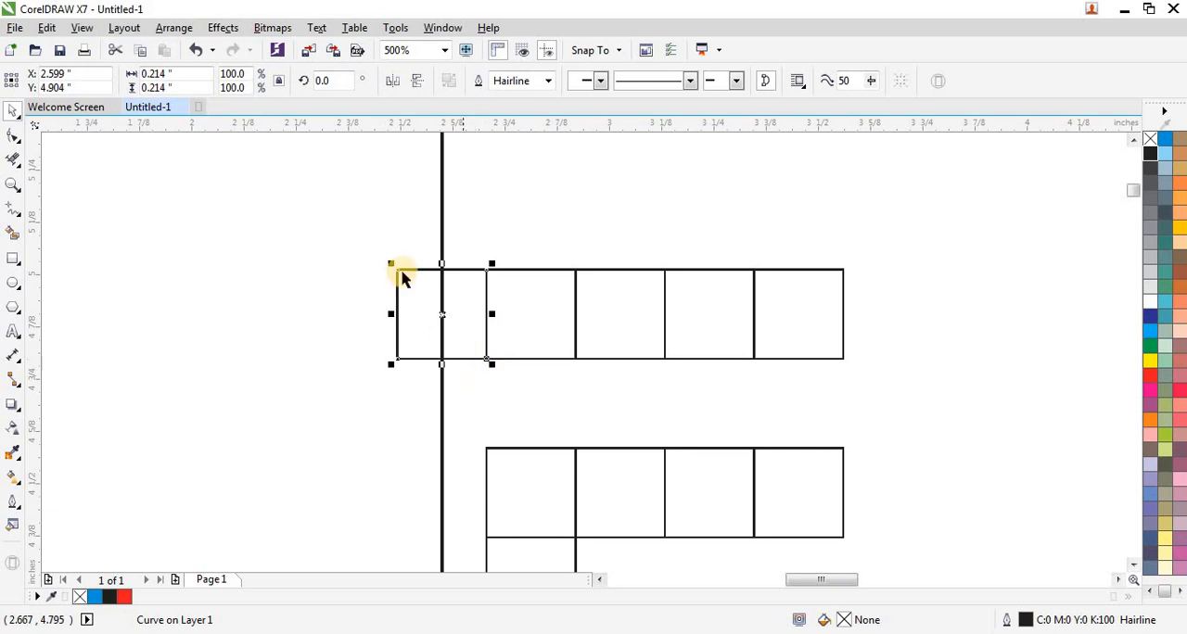
{"action": "scroll", "coordinate": [370, 254], "scroll_direction": "down", "scroll_amount": 2}
{"action": "left_click", "coordinate": [395, 366]}
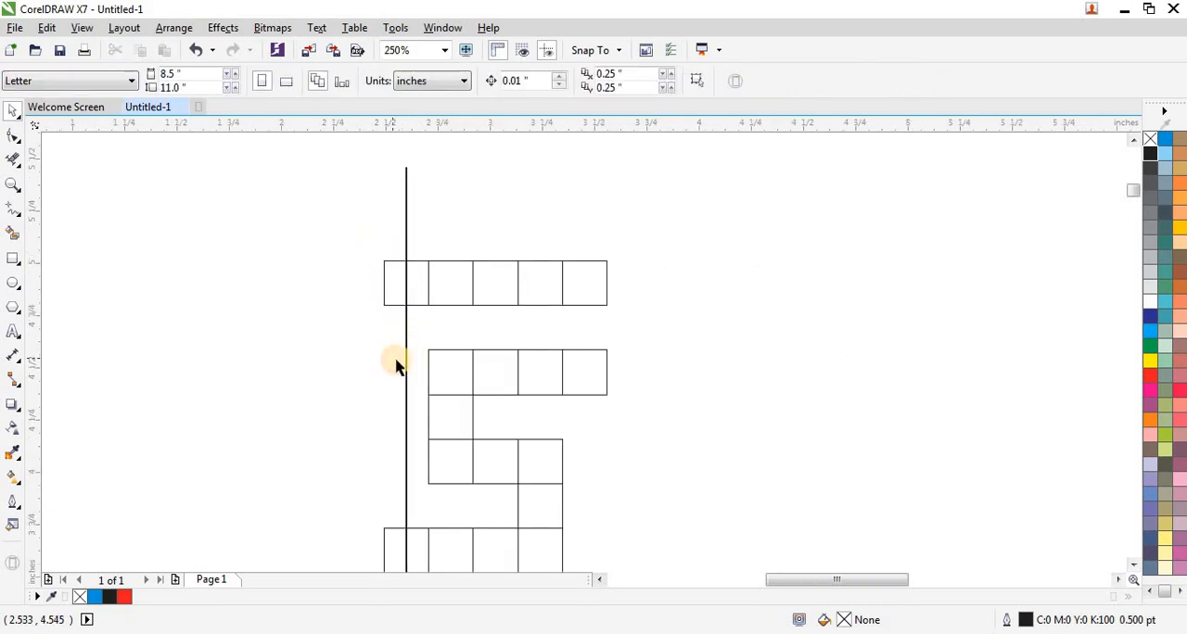
{"action": "left_click", "coordinate": [405, 366]}
{"action": "left_click_drag", "start_coordinate": [405, 364], "coordinate": [314, 360]}
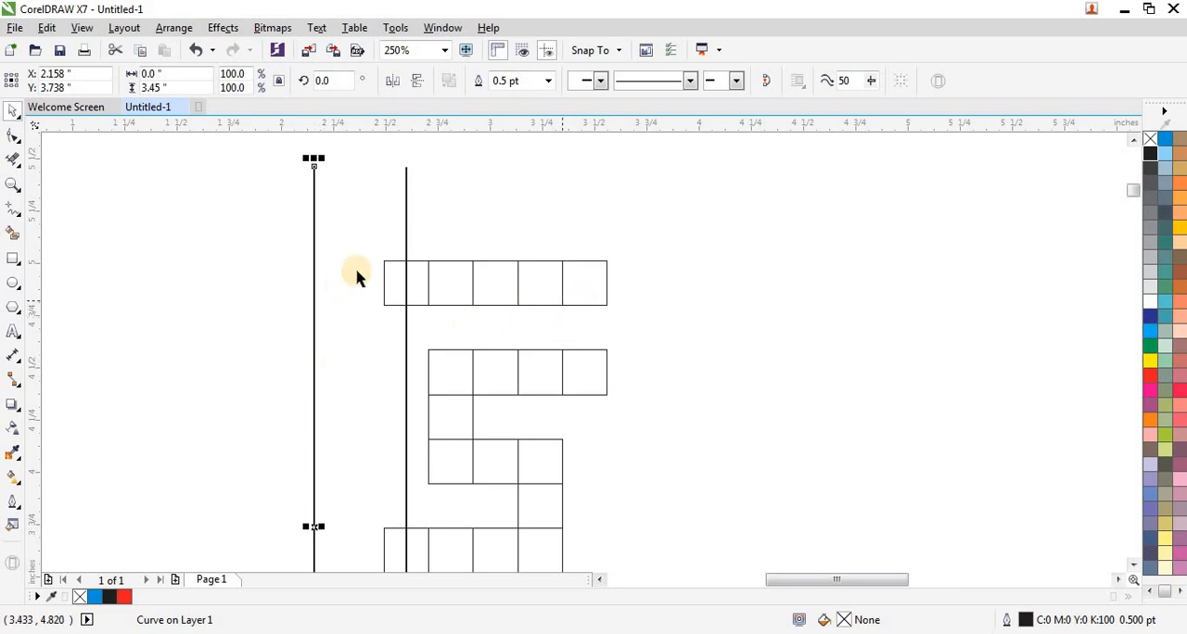
{"action": "left_click", "coordinate": [591, 305], "text": "shift"}
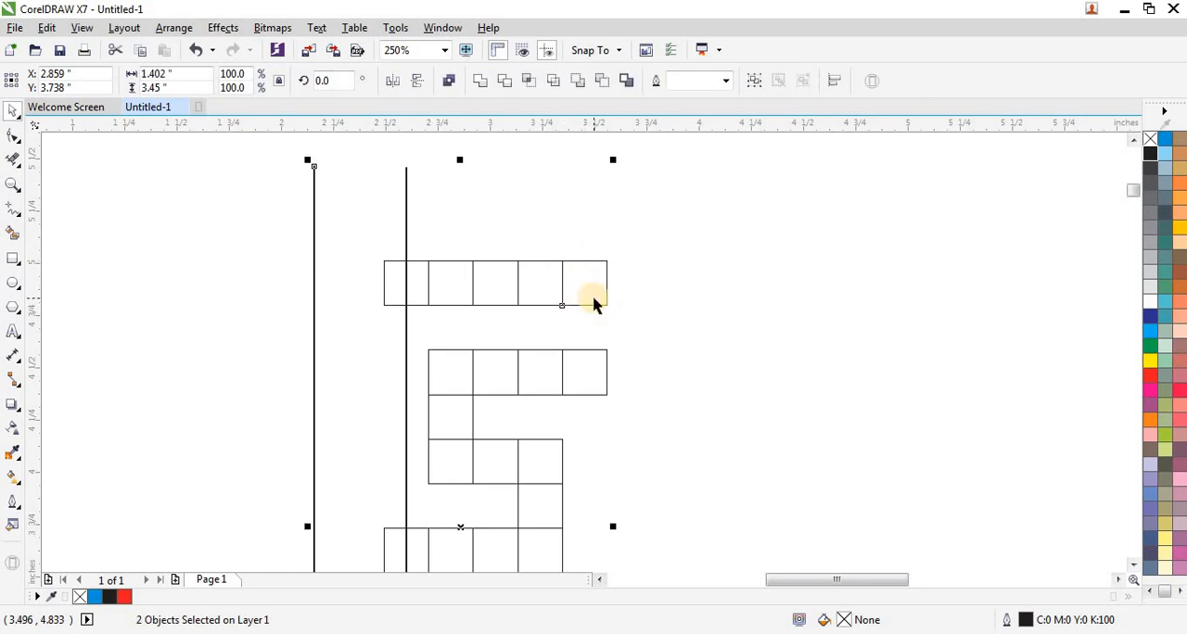
{"action": "key", "text": "c"}
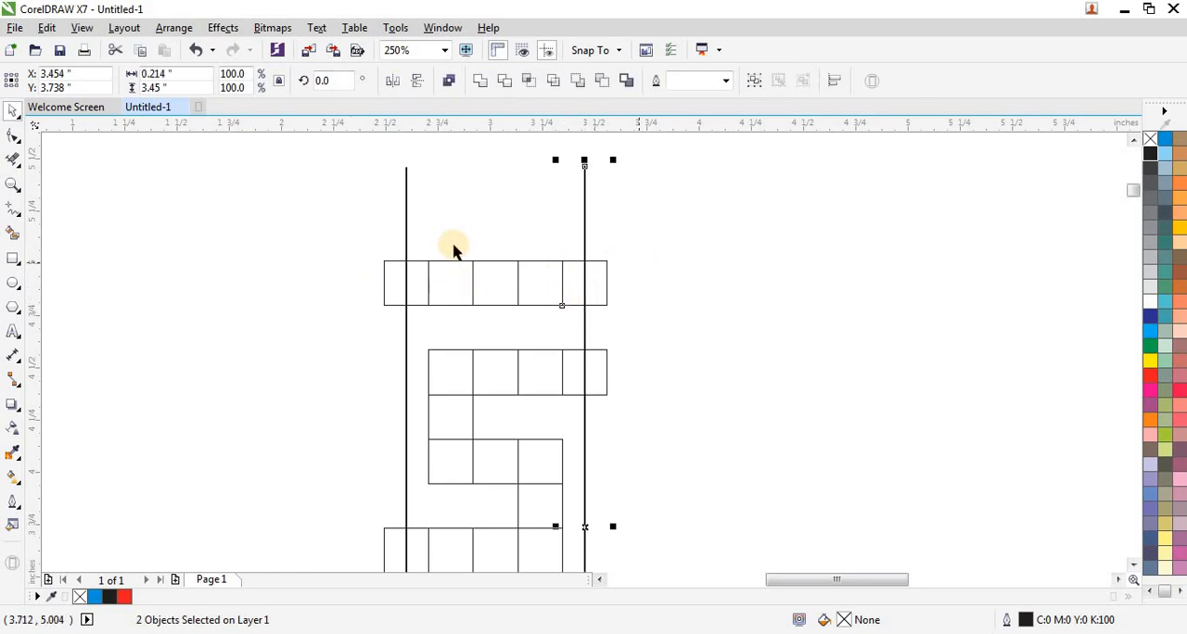
Delete the cell outline segments that stick out beyond the two vertical lines with Virtual Segment Delete.
{"action": "scroll", "coordinate": [451, 246], "scroll_direction": "down", "scroll_amount": 2}
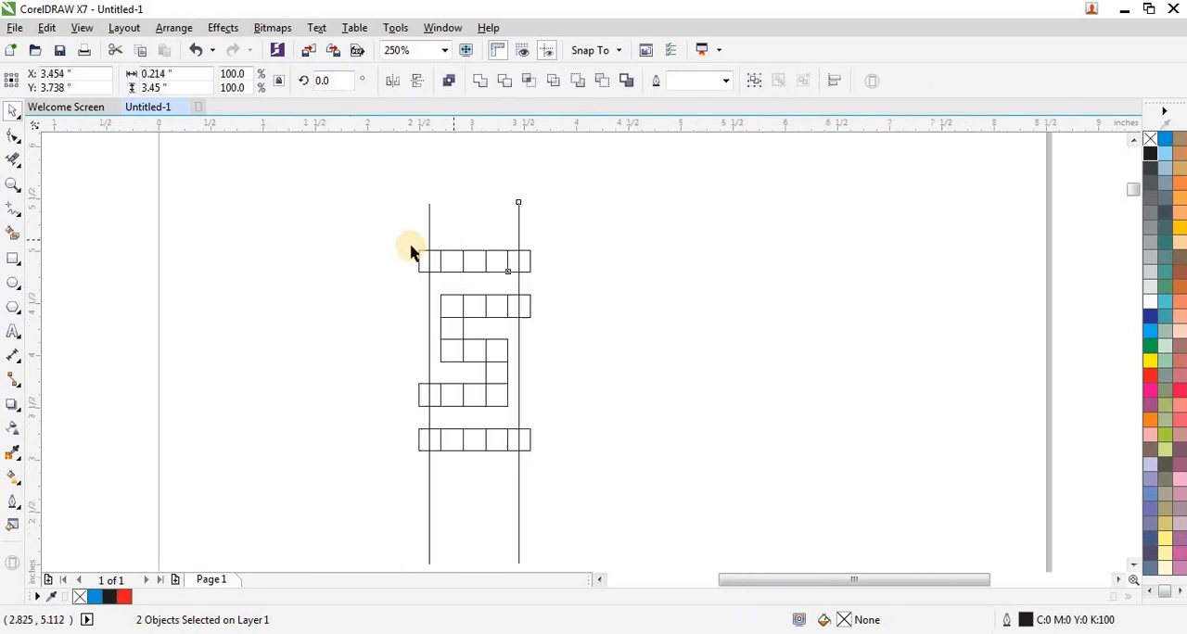
{"action": "left_click", "coordinate": [13, 159]}
{"action": "left_click_drag", "start_coordinate": [365, 237], "coordinate": [422, 468]}
{"action": "left_click_drag", "start_coordinate": [569, 238], "coordinate": [527, 482]}
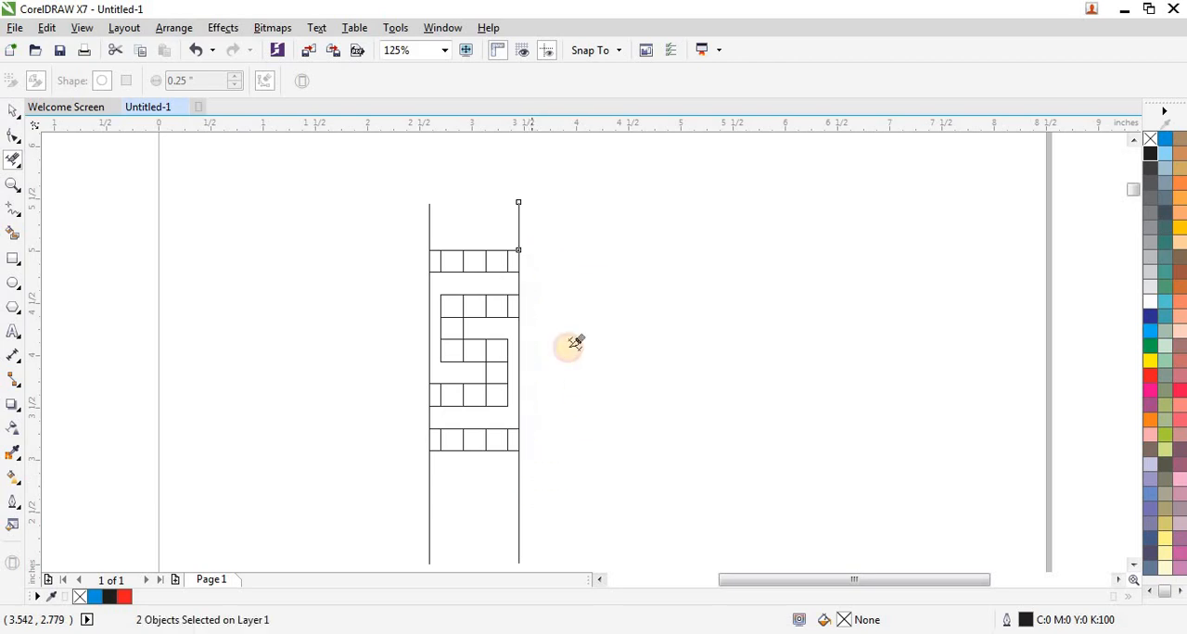
{"action": "left_click", "coordinate": [13, 115]}
Smart-fill the six trimmed half cells along the inner sides of the two vertical lines in blue.
{"action": "left_click", "coordinate": [13, 232]}
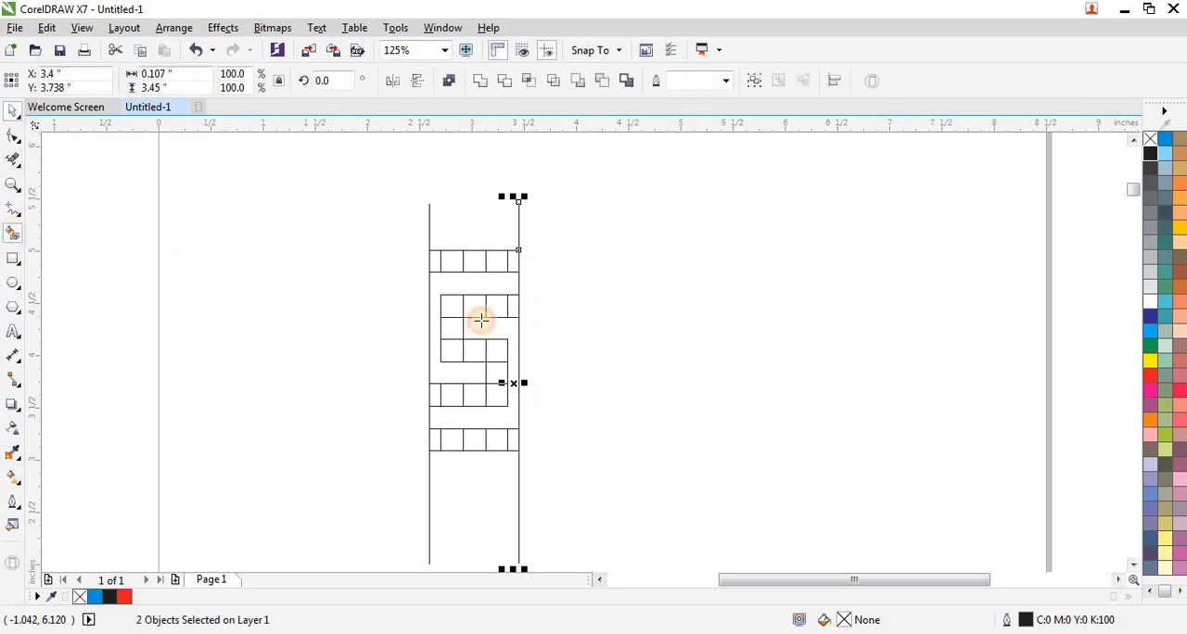
{"action": "left_click", "coordinate": [434, 260]}
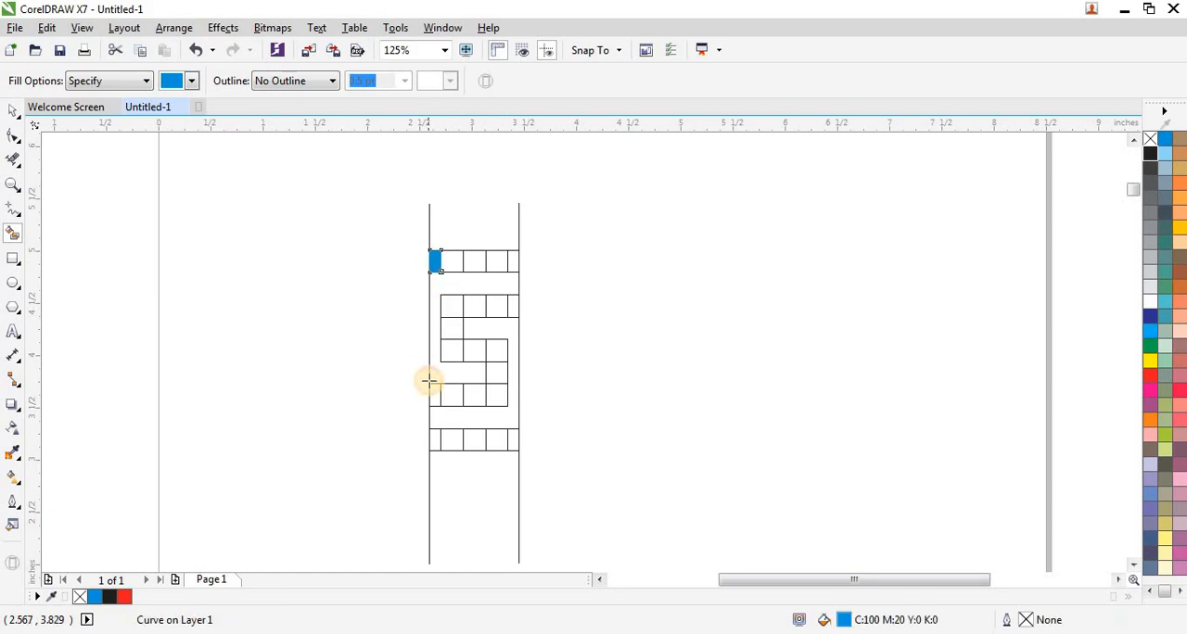
{"action": "left_click", "coordinate": [433, 442]}
{"action": "left_click", "coordinate": [512, 439]}
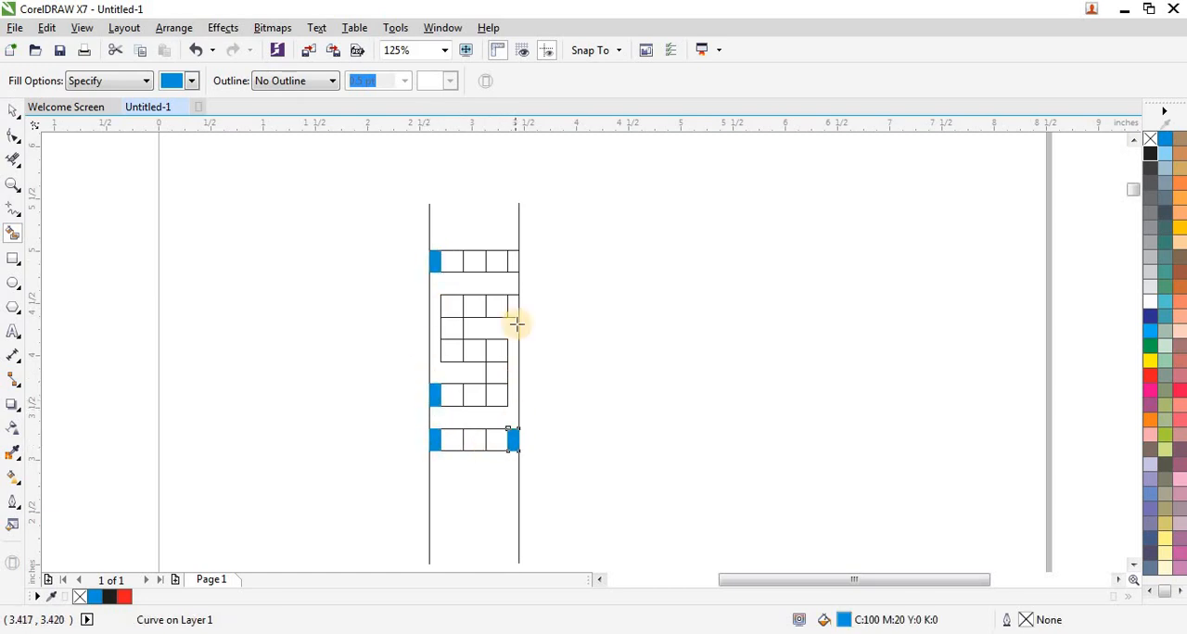
{"action": "left_click", "coordinate": [514, 309]}
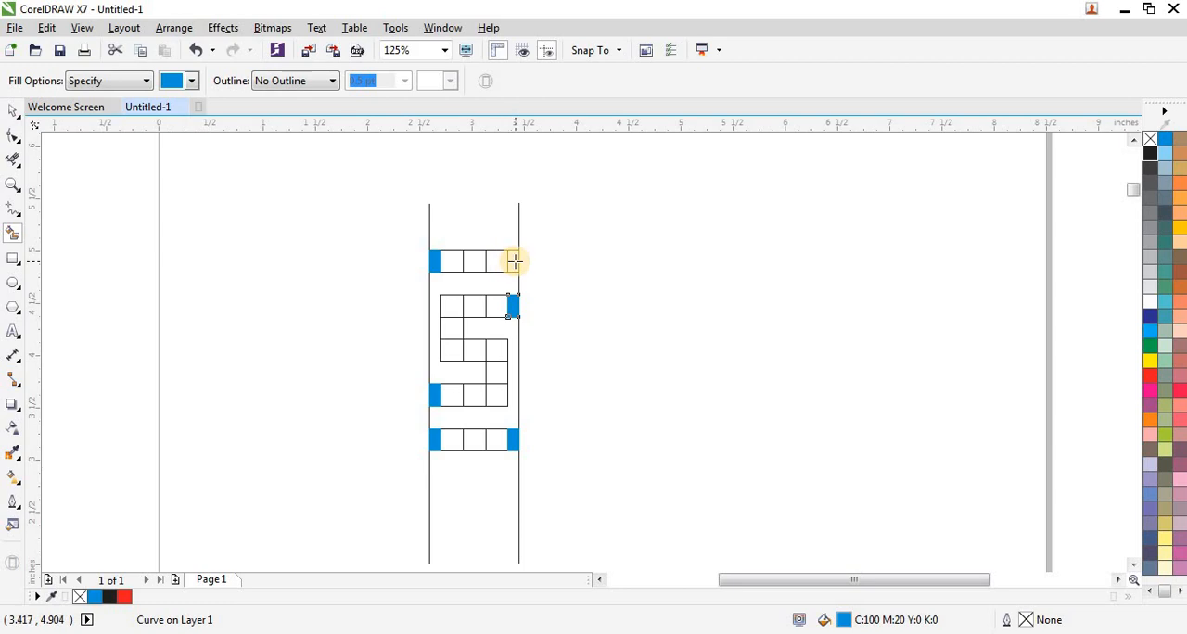
{"action": "left_click", "coordinate": [514, 262]}
Select all the cells between the vertical lines, fill them red and remove their outlines.
{"action": "left_click", "coordinate": [13, 112]}
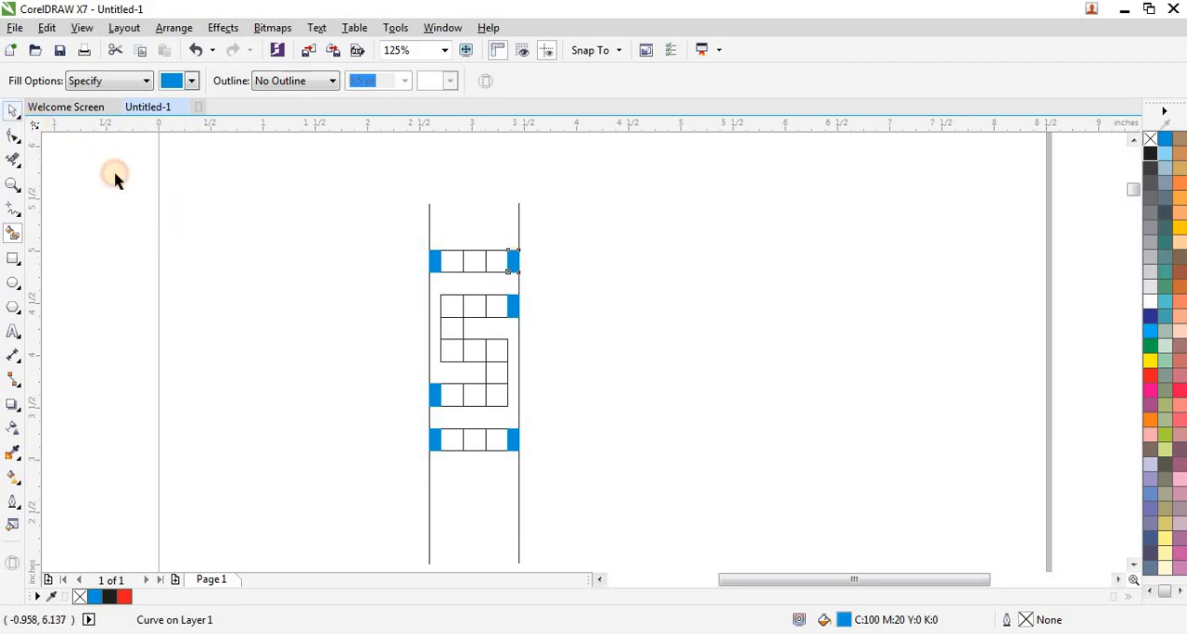
{"action": "left_click_drag", "start_coordinate": [321, 239], "coordinate": [538, 451]}
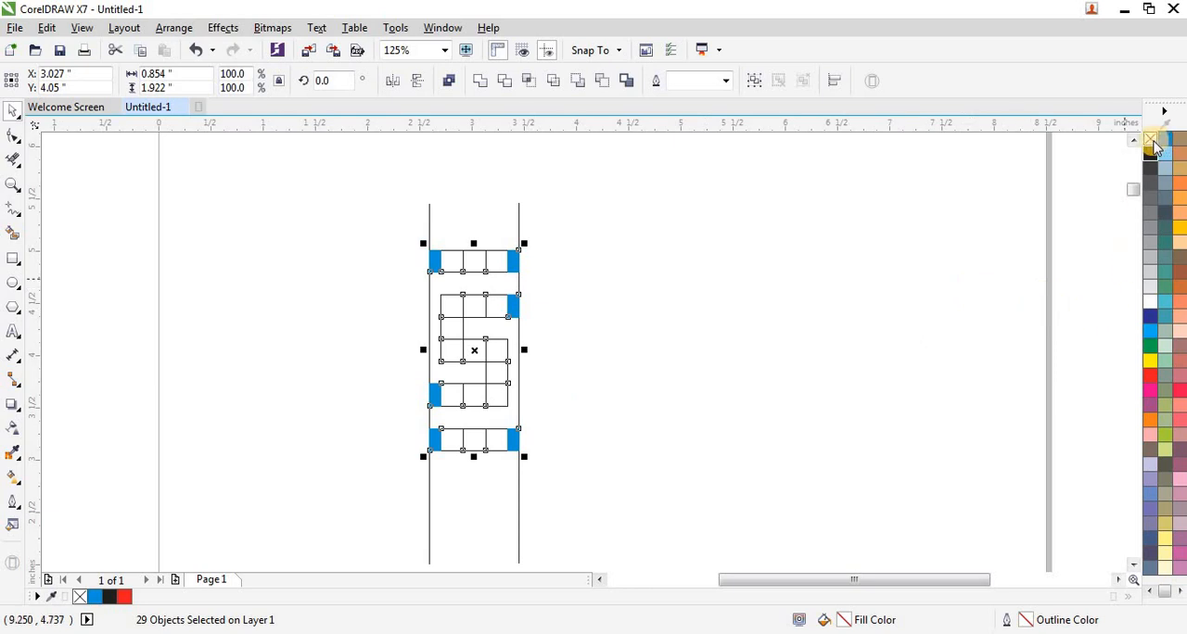
{"action": "left_click", "coordinate": [1150, 379]}
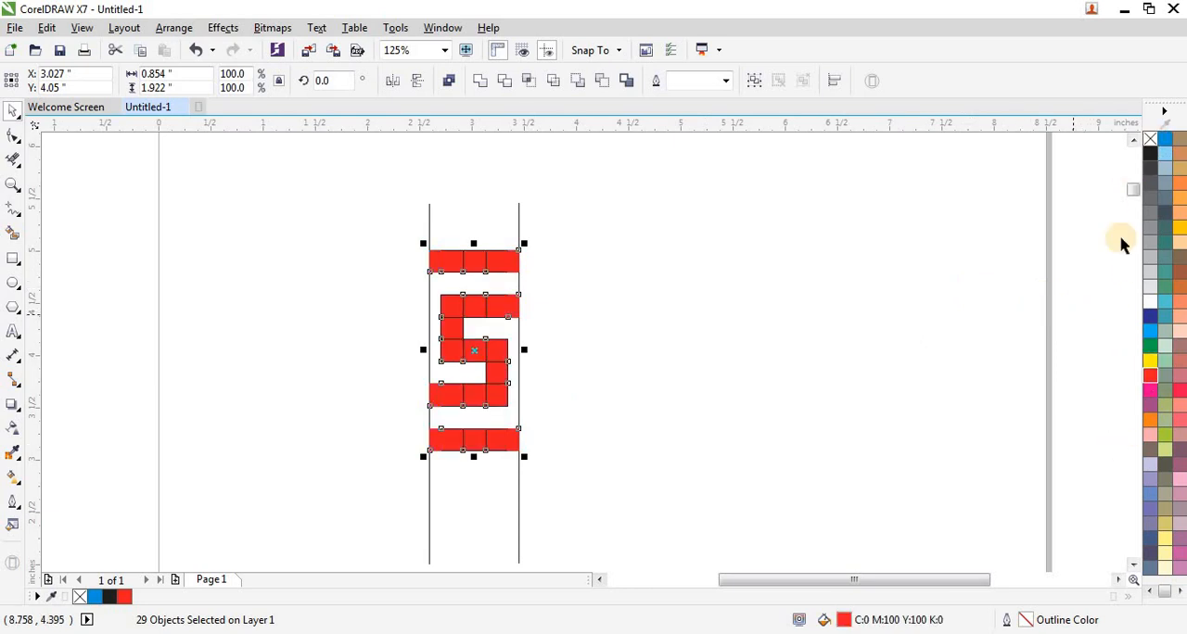
{"action": "right_click", "coordinate": [1150, 139]}
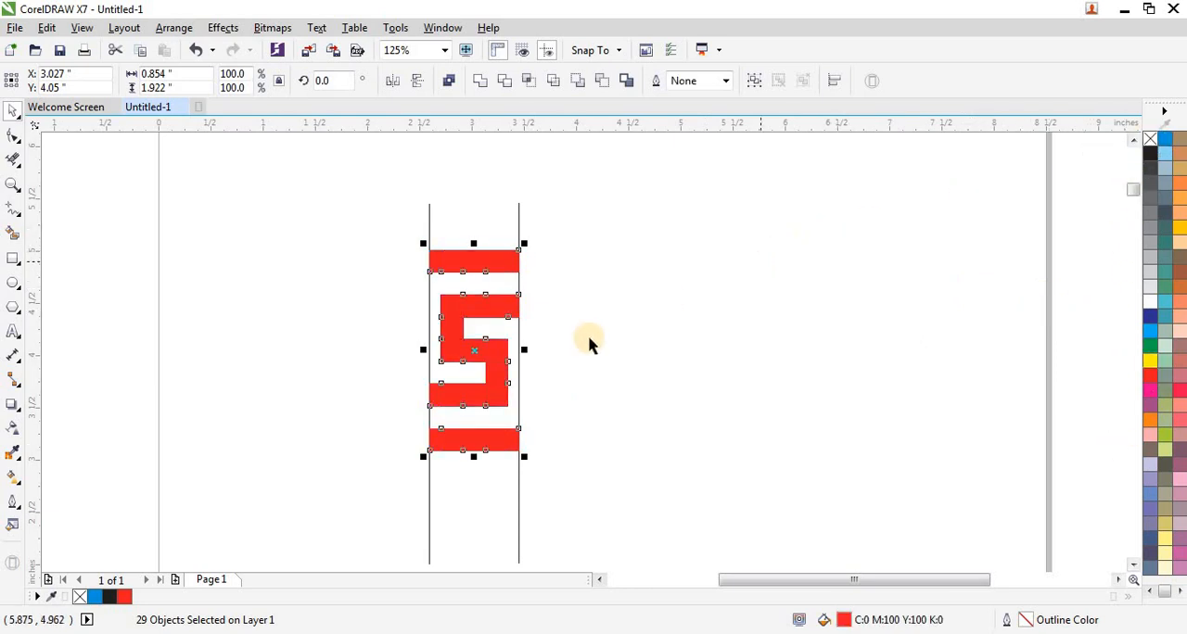
Move the red S and bars away from the guide lines to the empty area above the page.
{"action": "scroll", "coordinate": [382, 308], "scroll_direction": "down", "scroll_amount": 1}
{"action": "left_click_drag", "start_coordinate": [393, 271], "coordinate": [492, 418]}
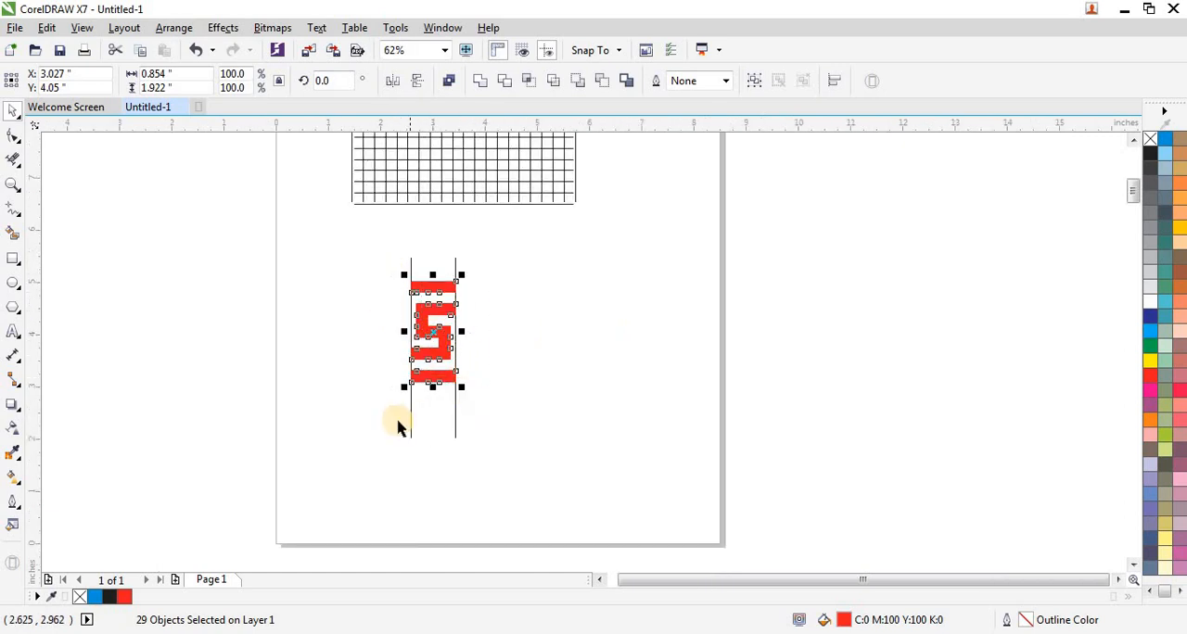
{"action": "scroll", "coordinate": [397, 418], "scroll_direction": "down", "scroll_amount": 1}
{"action": "scroll", "coordinate": [420, 395], "scroll_direction": "down", "scroll_amount": 1}
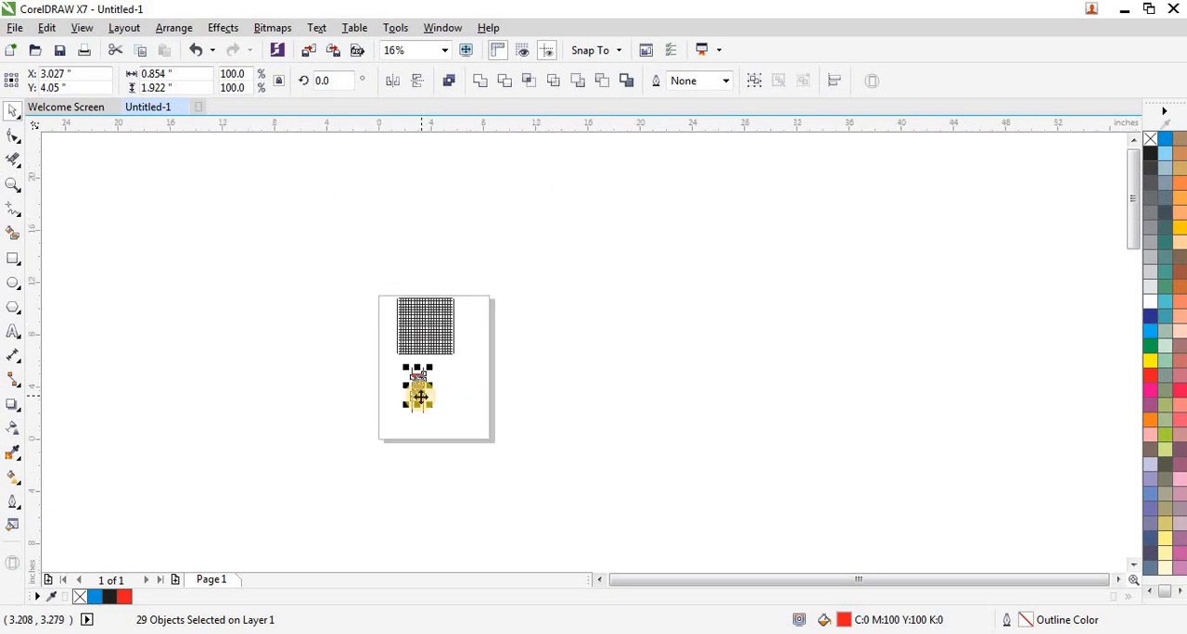
{"action": "left_click_drag", "start_coordinate": [420, 391], "coordinate": [358, 185]}
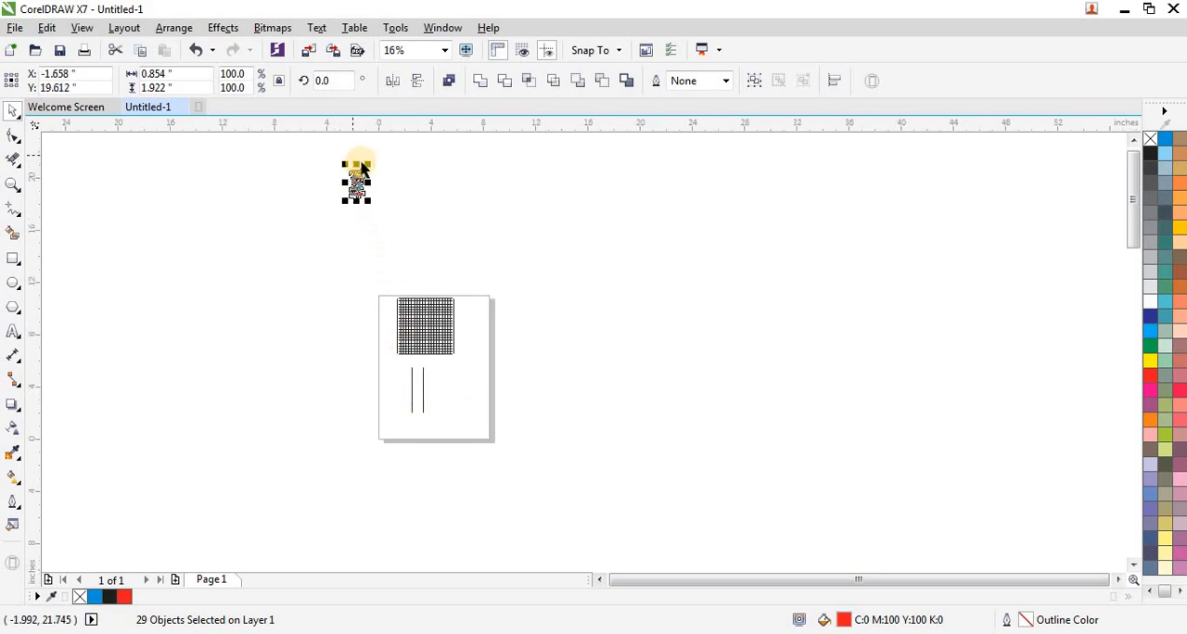
{"action": "key", "text": "shift+F2"}
Weld the red cells into a single curve and place a horizontally mirrored copy against its right edge.
{"action": "scroll", "coordinate": [389, 275], "scroll_direction": "down", "scroll_amount": 1}
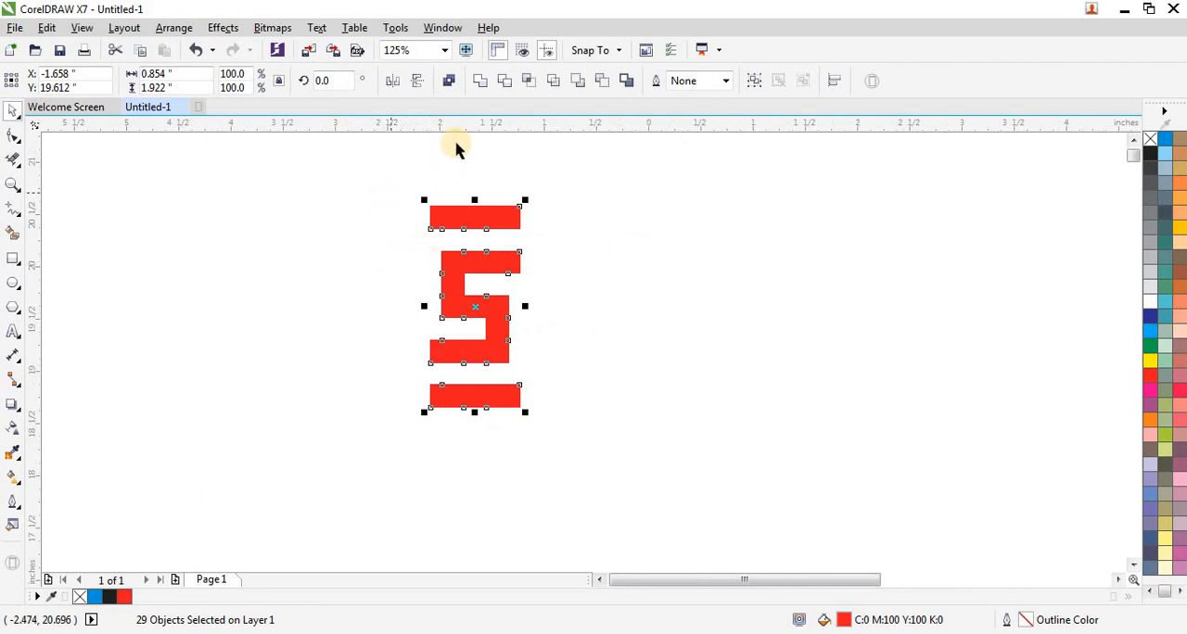
{"action": "left_click", "coordinate": [481, 84]}
{"action": "mouse_move", "coordinate": [362, 172]}
{"action": "left_mouse_down"}
{"action": "mouse_move", "coordinate": [527, 424]}
{"action": "mouse_move", "coordinate": [560, 436]}
{"action": "left_mouse_up"}
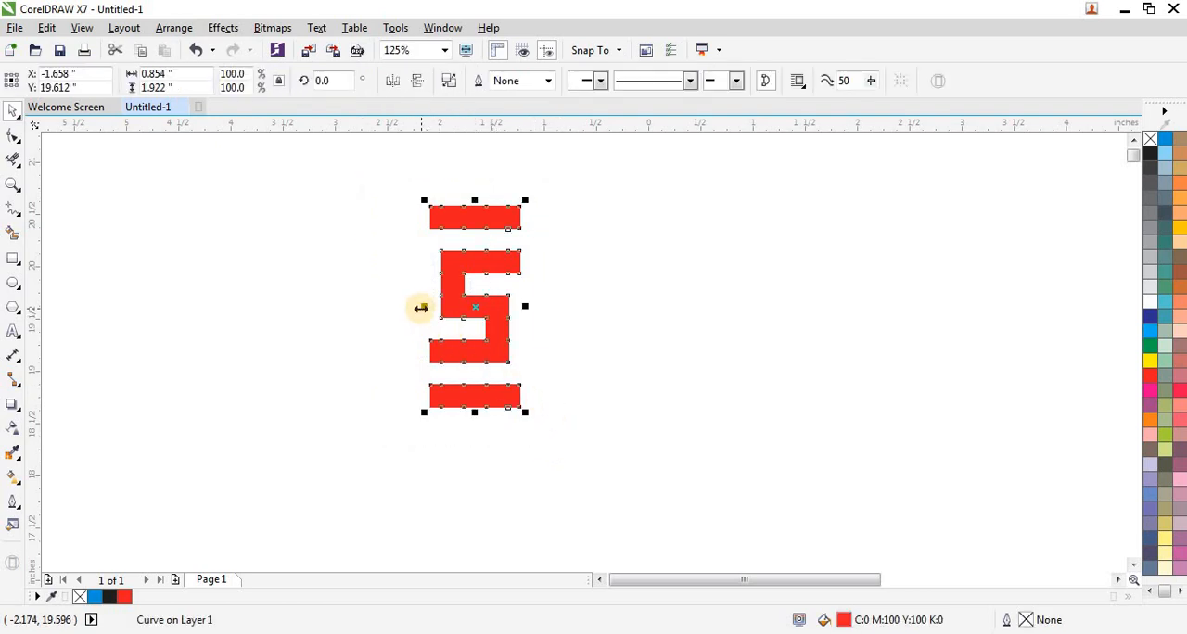
{"action": "left_click_drag", "start_coordinate": [420, 308], "coordinate": [578, 326]}
Repeat the mirrored duplication to the right until the border strip has 16 units.
{"action": "scroll", "coordinate": [275, 384], "scroll_direction": "down", "scroll_amount": 1}
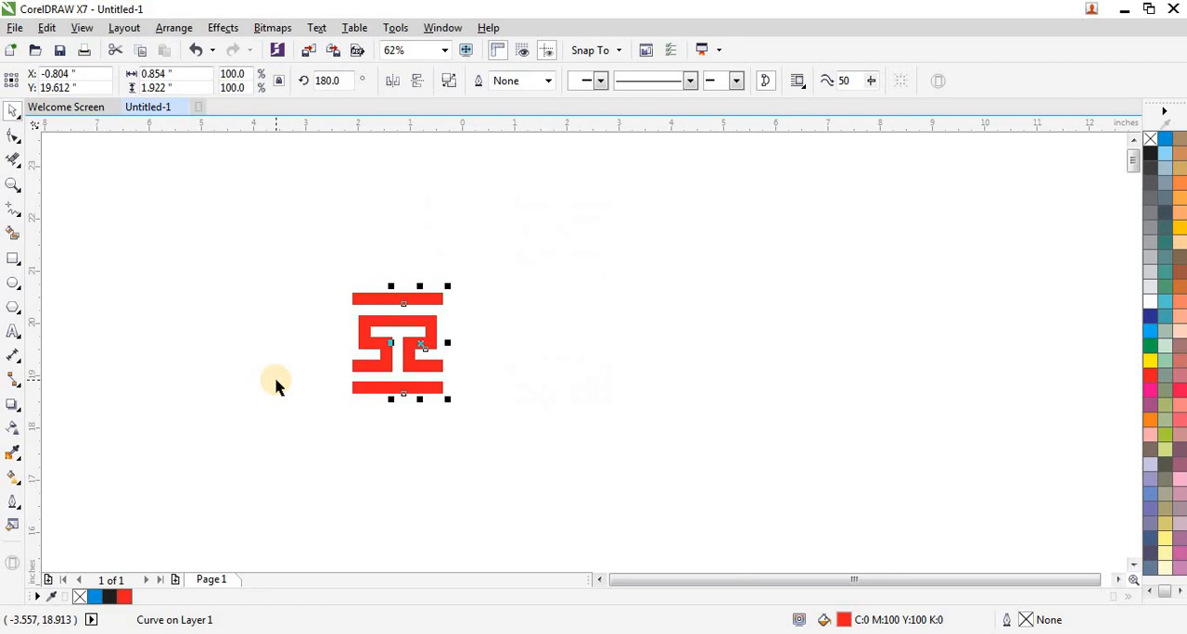
{"action": "key", "text": "ctrl+r"}
{"action": "key", "text": "ctrl+r"}
{"action": "key", "text": "ctrl+r"}
{"action": "key", "text": "ctrl+r"}
{"action": "key", "text": "ctrl+r"}
{"action": "key", "text": "ctrl+r"}
{"action": "key", "text": "ctrl+r"}
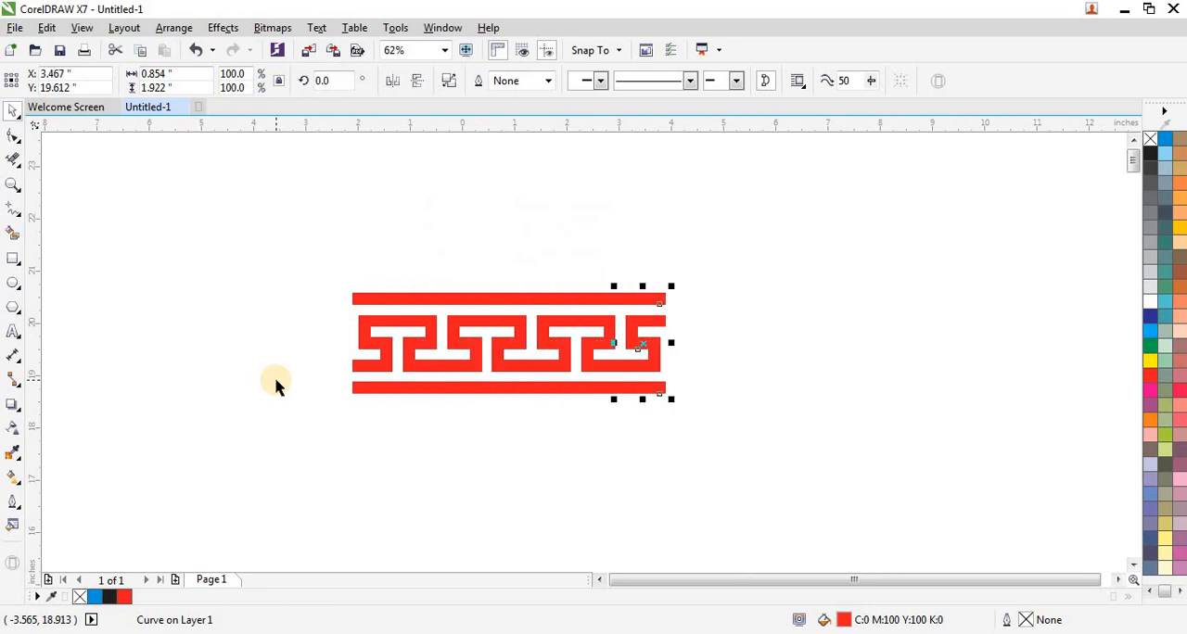
{"action": "key", "text": "ctrl+r"}
{"action": "key", "text": "ctrl+r"}
{"action": "key", "text": "ctrl+r"}
{"action": "key", "text": "ctrl+r"}
{"action": "key", "text": "ctrl+r"}
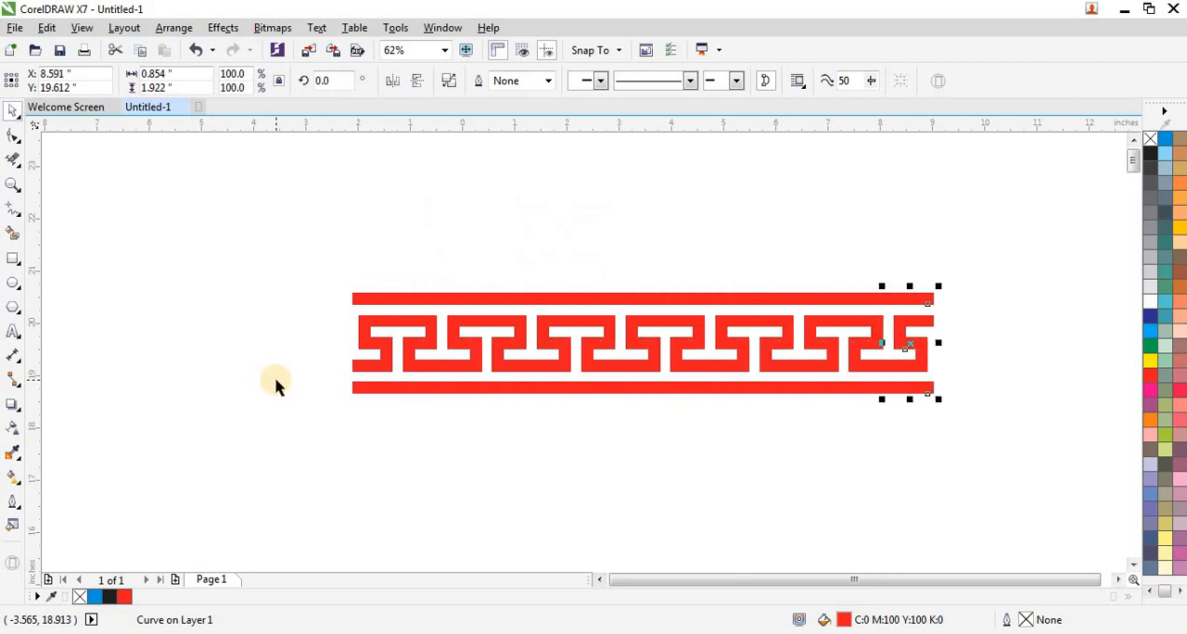
{"action": "key", "text": "ctrl+r"}
{"action": "key", "text": "ctrl+r"}
{"action": "scroll", "coordinate": [253, 394], "scroll_direction": "down", "scroll_amount": 2}
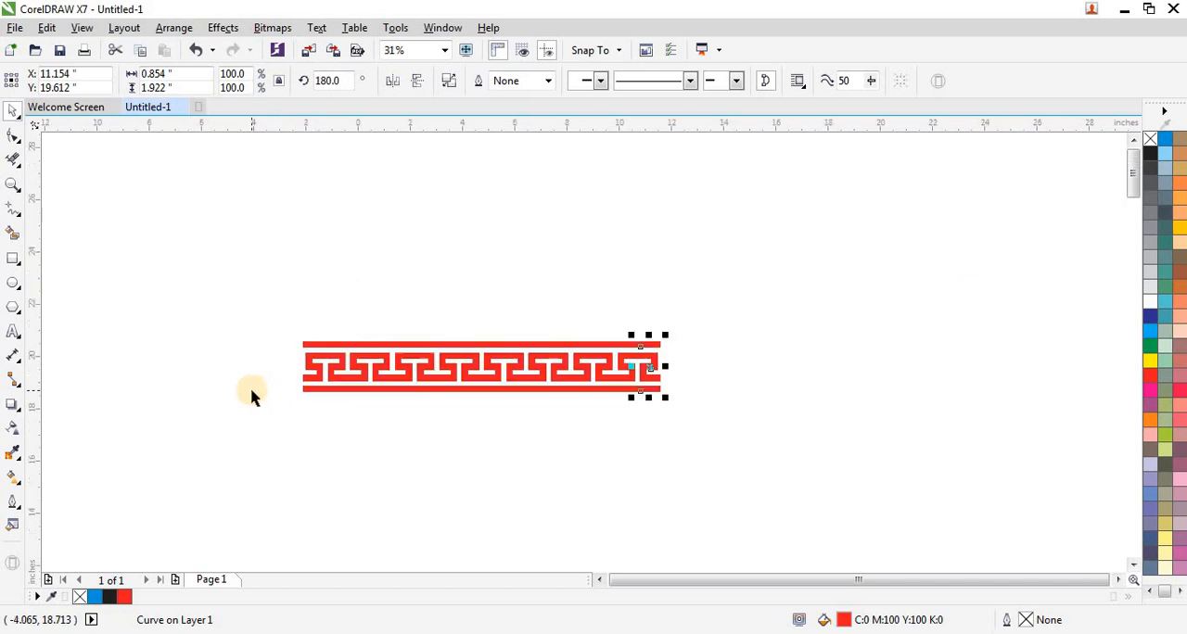
{"action": "left_click", "coordinate": [547, 422]}
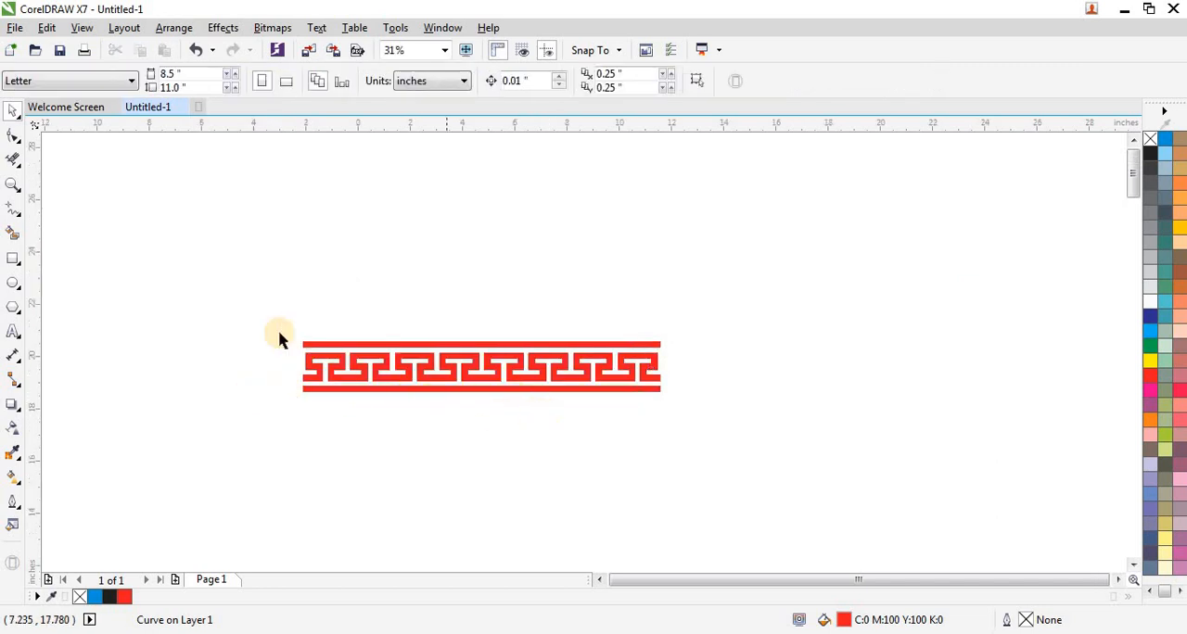
Place a horizontally mirrored copy of the whole 16-unit strip against its right end and select the full border.
{"action": "left_click_drag", "start_coordinate": [263, 324], "coordinate": [710, 429]}
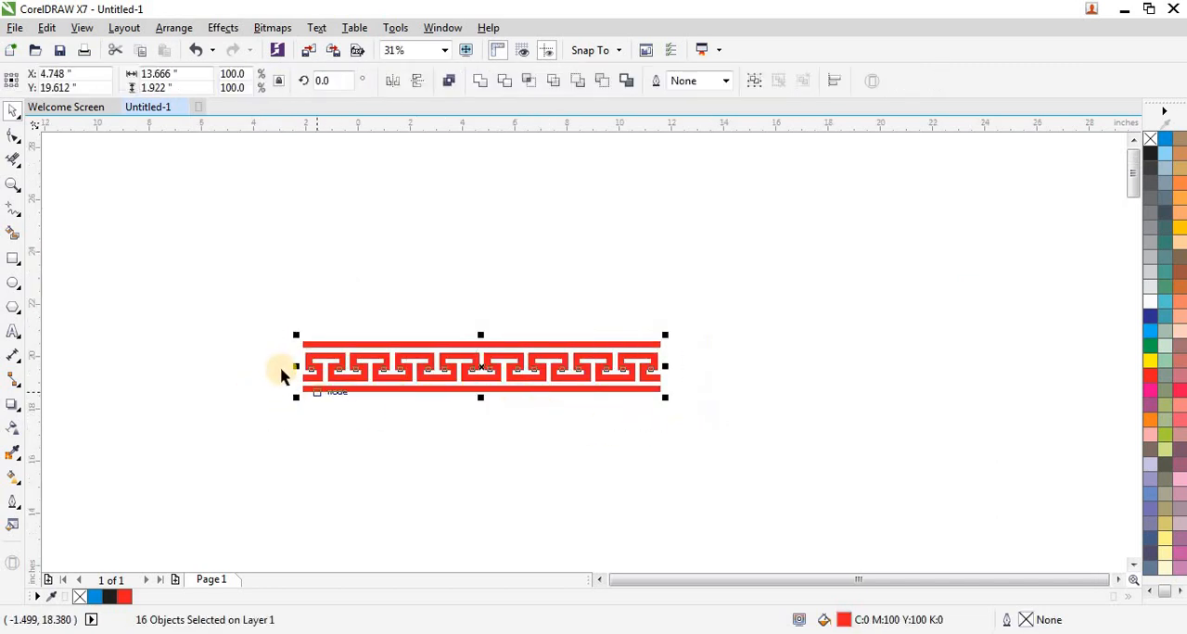
{"action": "left_click_drag", "start_coordinate": [295, 365], "coordinate": [691, 367]}
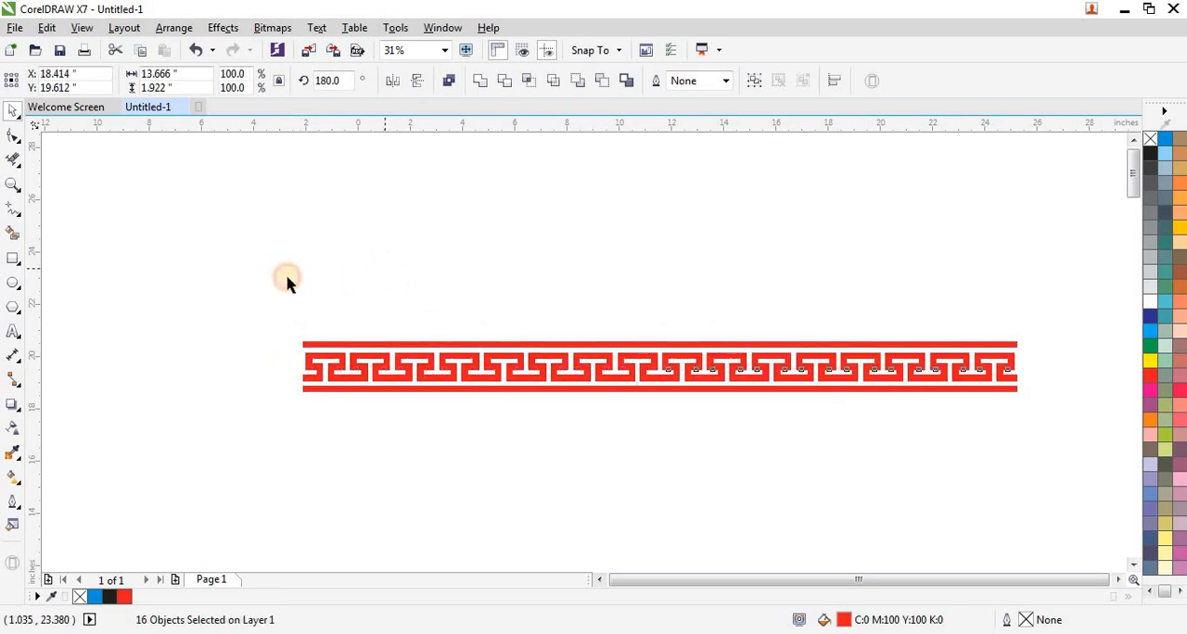
{"action": "left_click_drag", "start_coordinate": [272, 281], "coordinate": [1054, 432]}
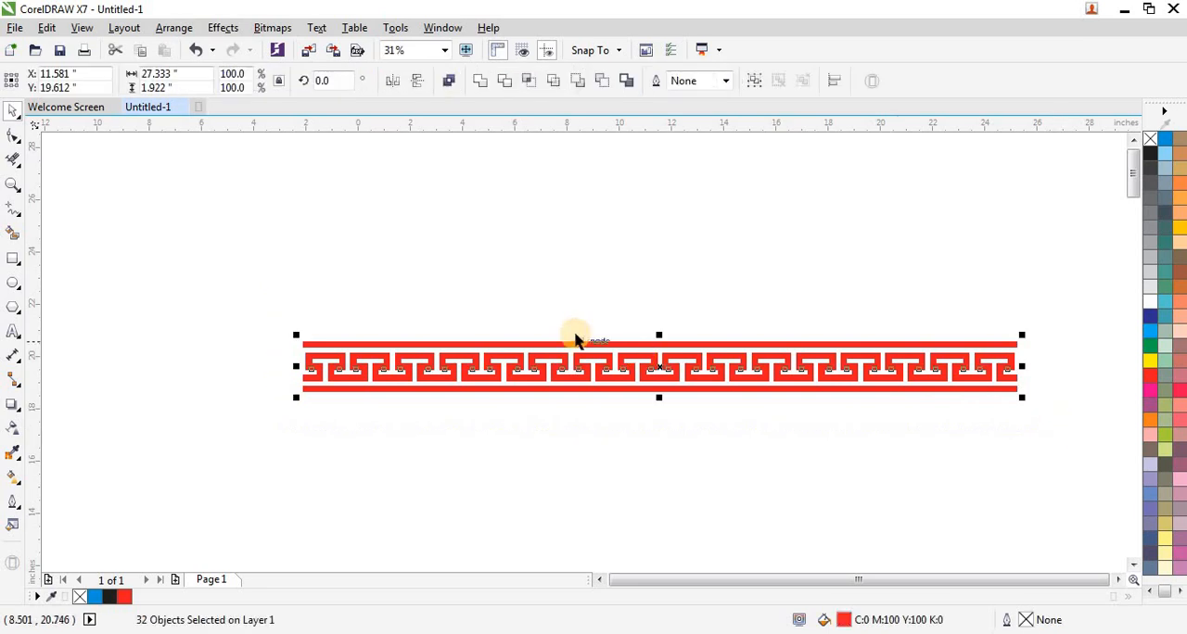
{"action": "scroll", "coordinate": [436, 265], "scroll_direction": "down", "scroll_amount": 1}
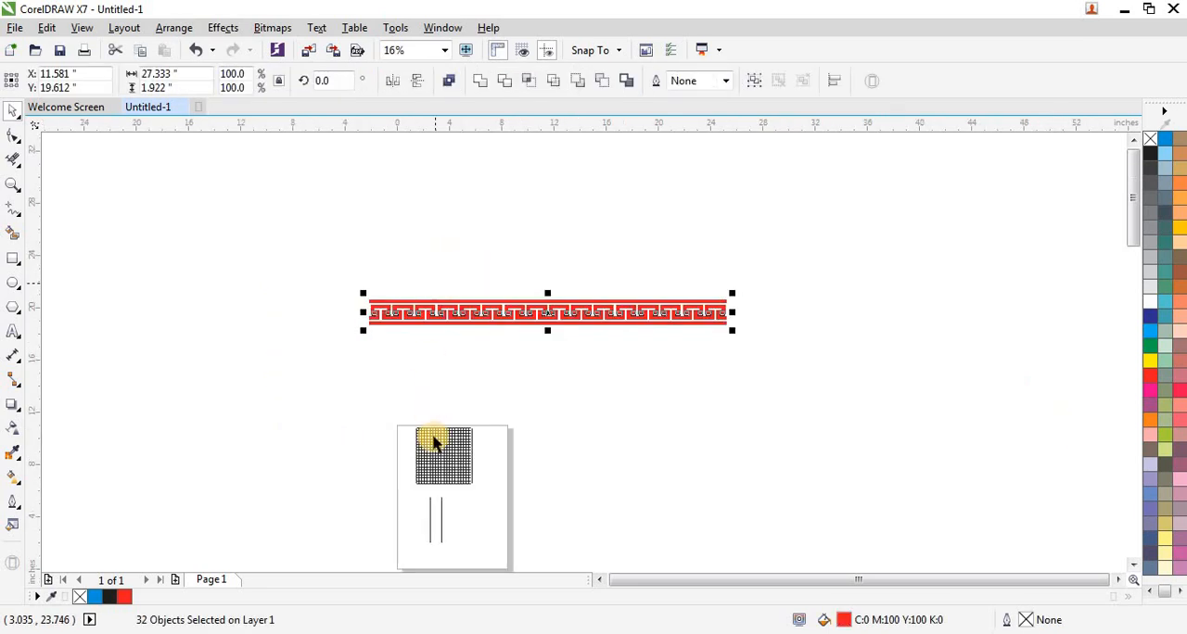
Delete the right-hand one of the two vertical guide lines below the grid.
{"action": "scroll", "coordinate": [442, 528], "scroll_direction": "up", "scroll_amount": 2}
{"action": "left_click", "coordinate": [442, 526]}
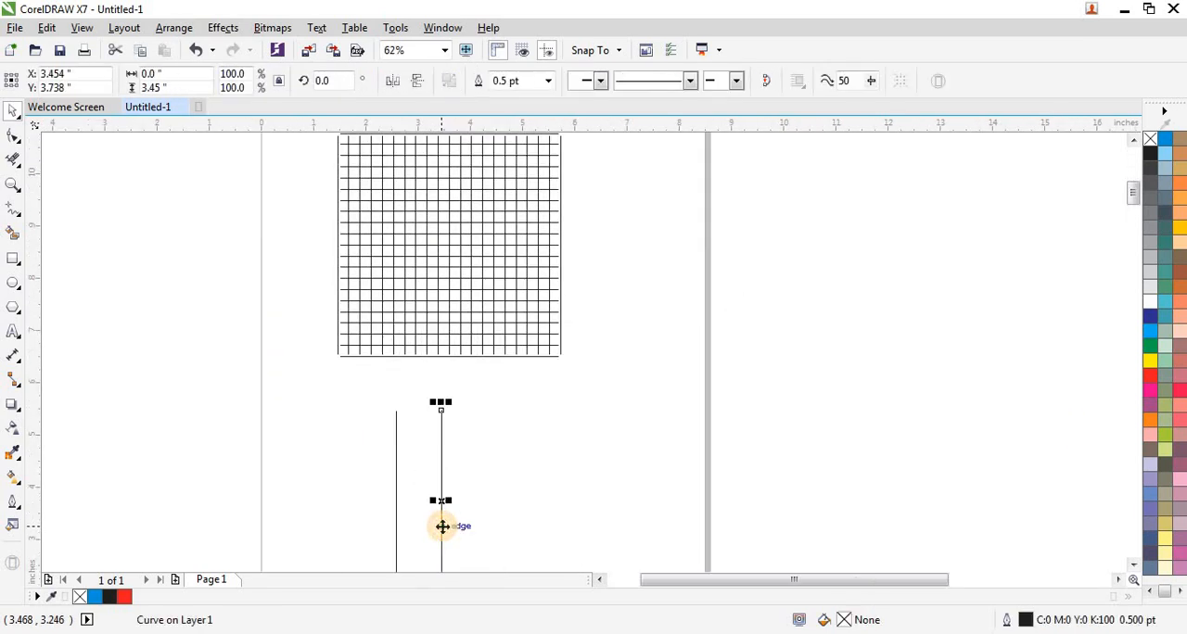
{"action": "key", "text": "Delete"}
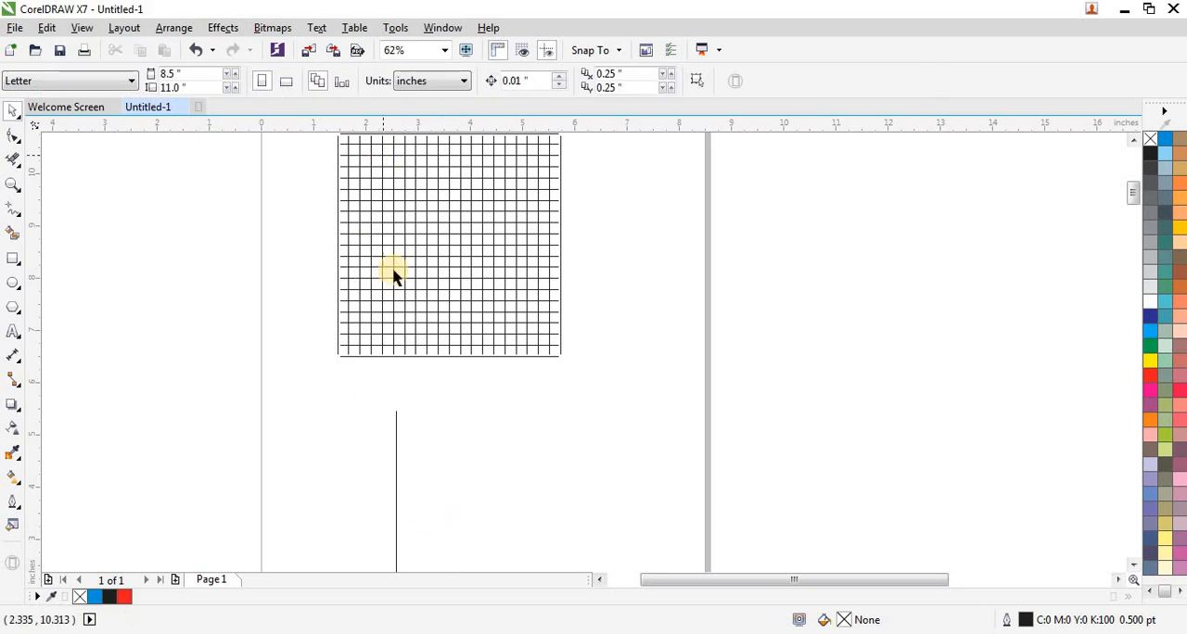
Smart-fill grid cells in blue with no outline to form an S three cells wide and five cells high at the grid's centre.
{"action": "left_click", "coordinate": [427, 266]}
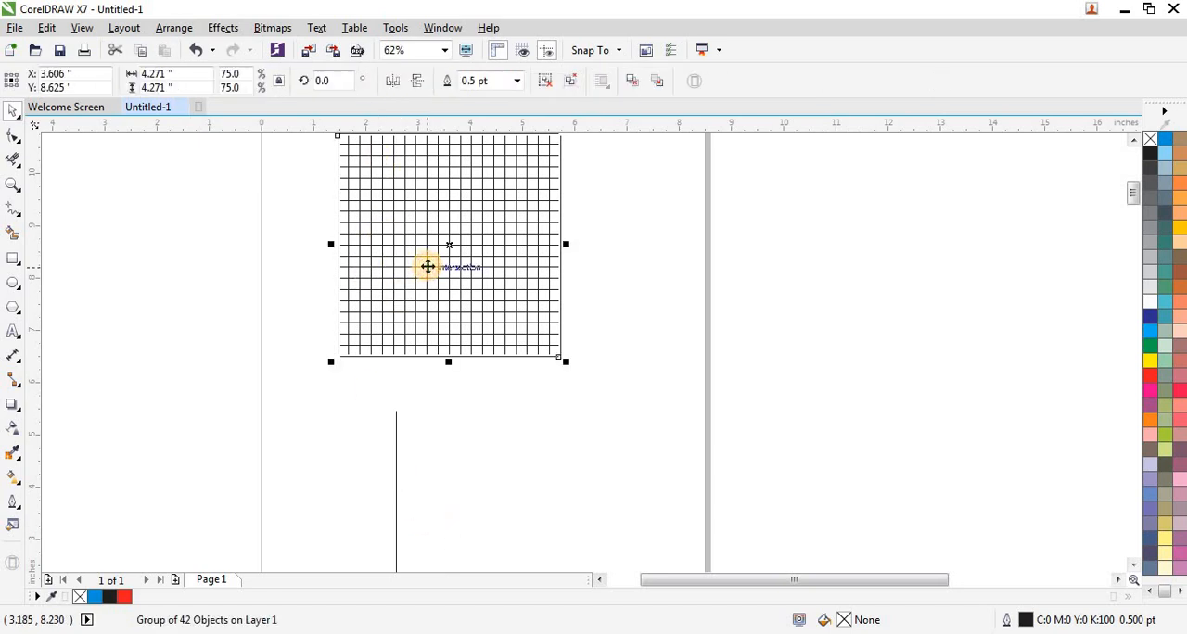
{"action": "key", "text": "shift+F2"}
{"action": "left_click", "coordinate": [286, 291]}
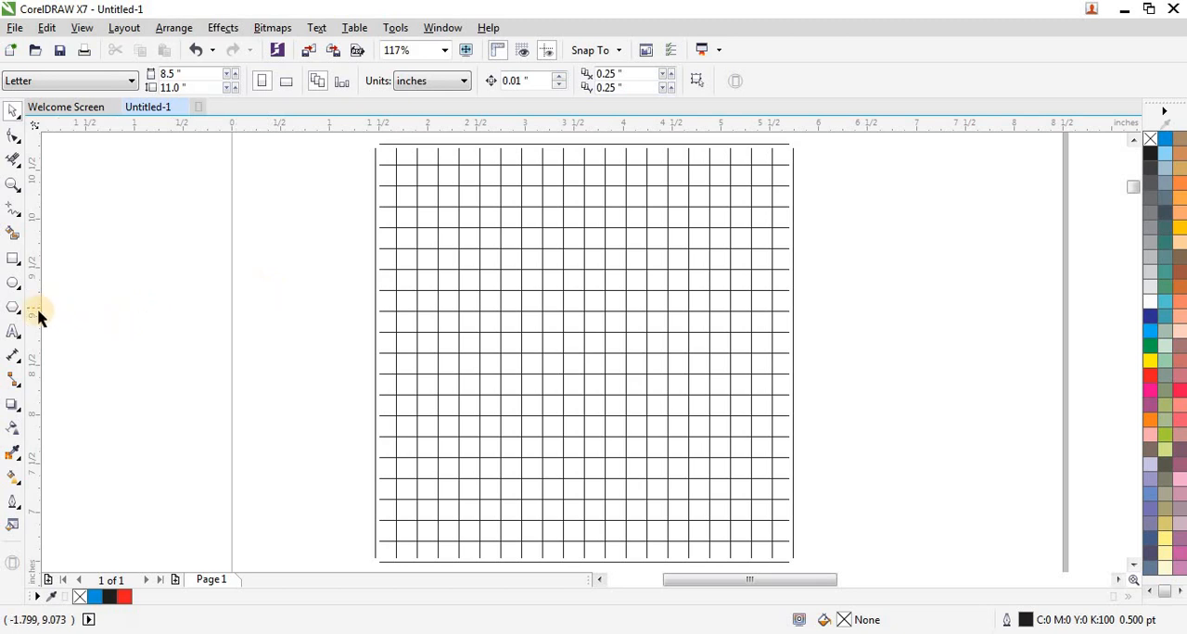
{"action": "left_click", "coordinate": [34, 255]}
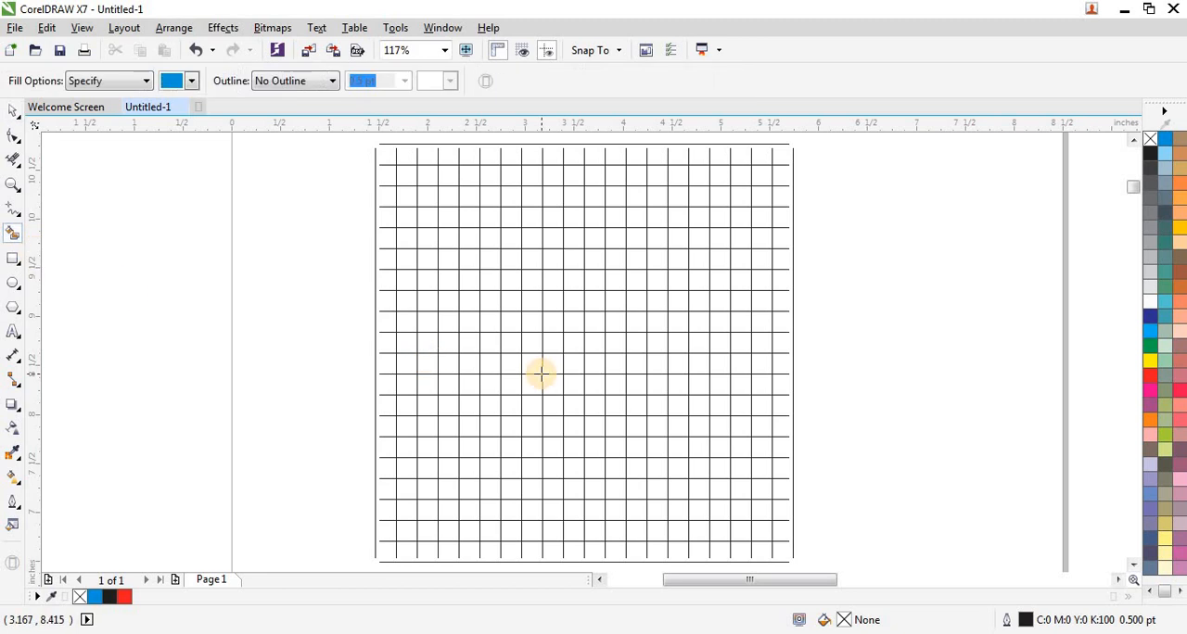
{"action": "left_click", "coordinate": [557, 363]}
{"action": "left_click", "coordinate": [580, 364]}
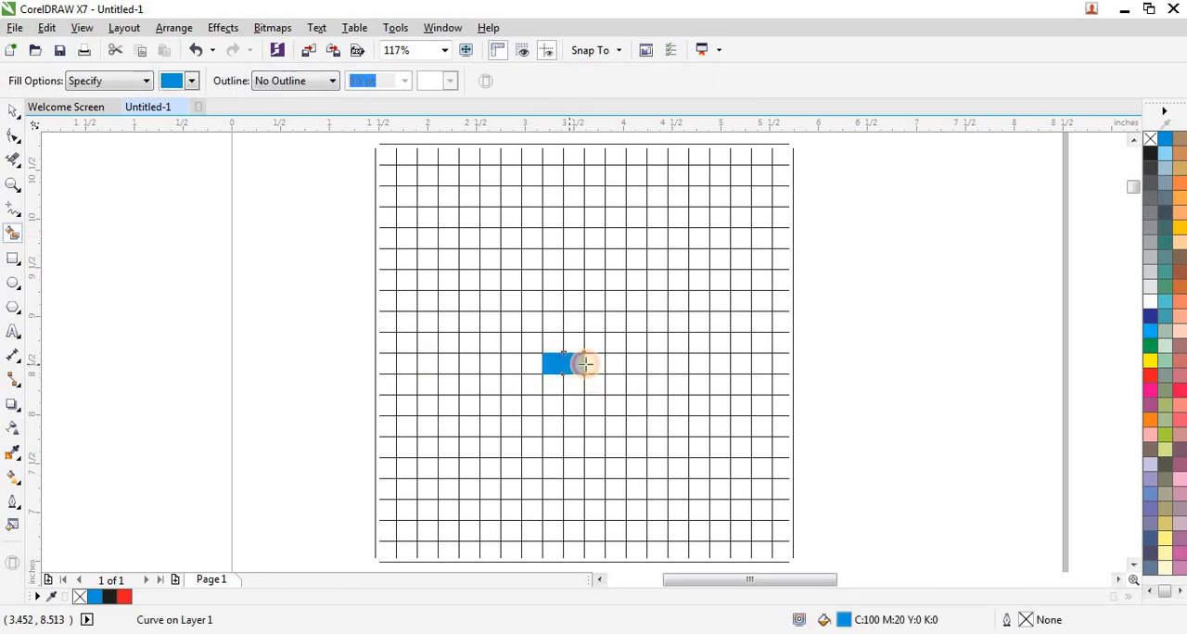
{"action": "left_click", "coordinate": [590, 364]}
{"action": "left_click", "coordinate": [594, 384]}
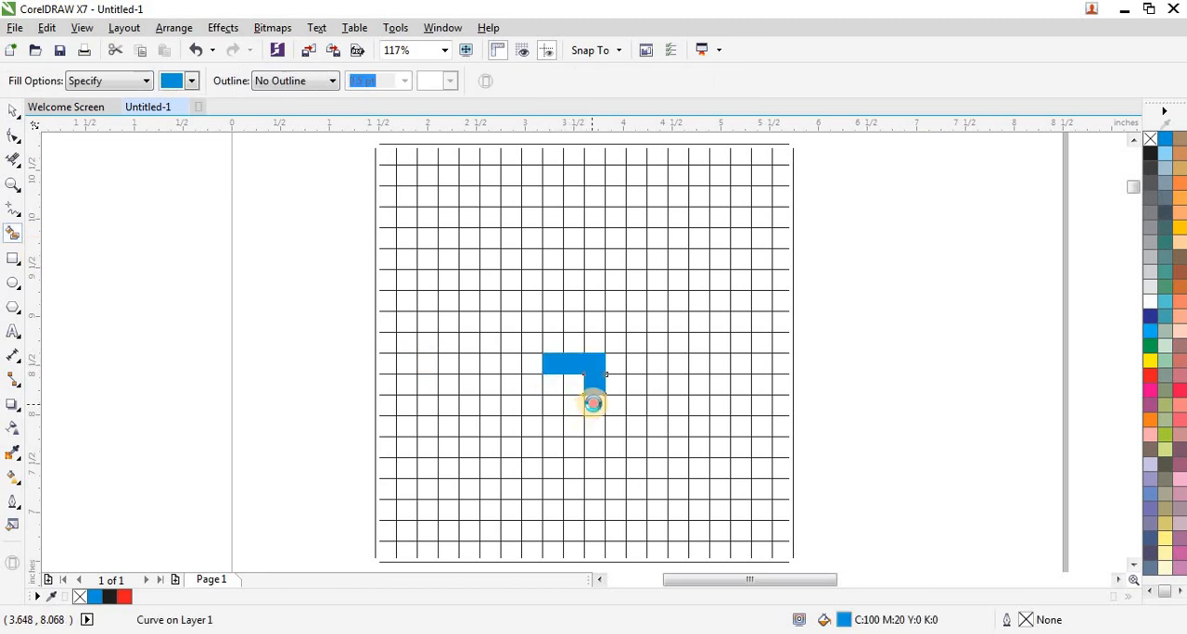
{"action": "left_click", "coordinate": [577, 407]}
{"action": "left_click", "coordinate": [554, 405]}
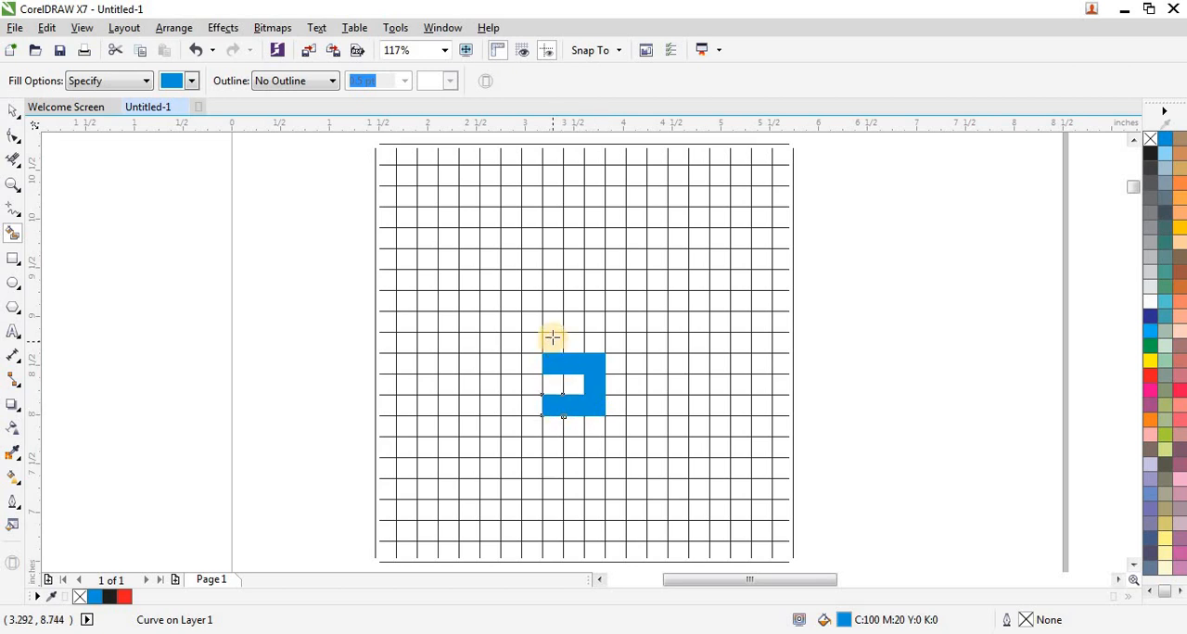
{"action": "left_click", "coordinate": [553, 338]}
{"action": "left_click", "coordinate": [553, 324]}
{"action": "left_click", "coordinate": [594, 324]}
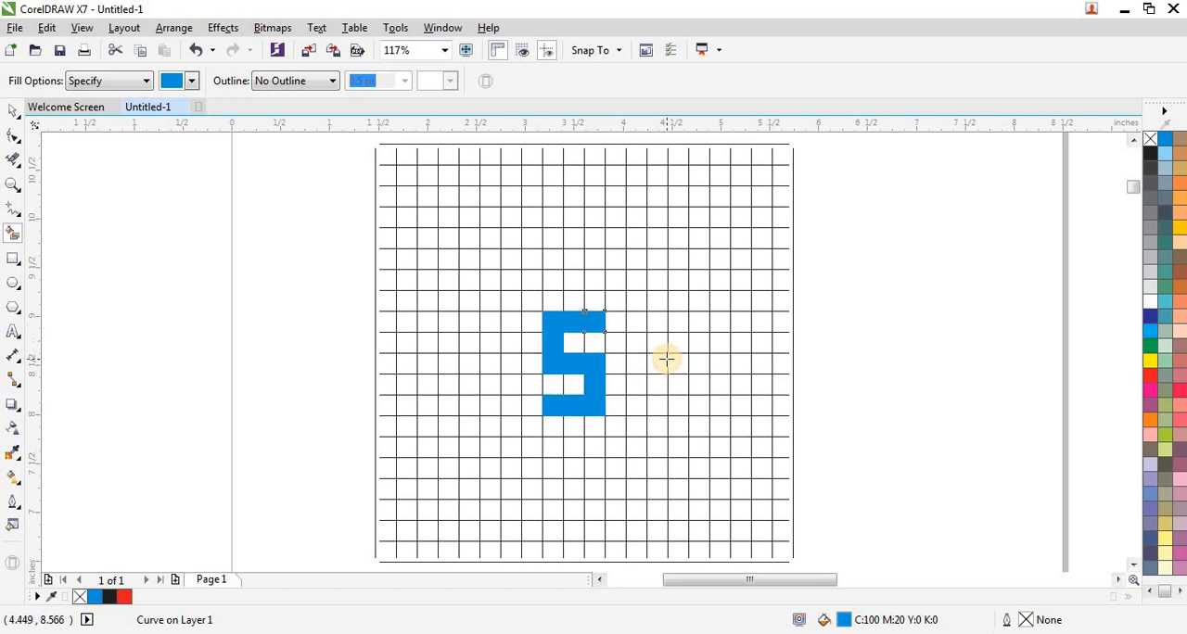
Extend the S's upper arm with blue cells, two to the right and five down.
{"action": "left_click", "coordinate": [621, 324]}
{"action": "left_click", "coordinate": [636, 322]}
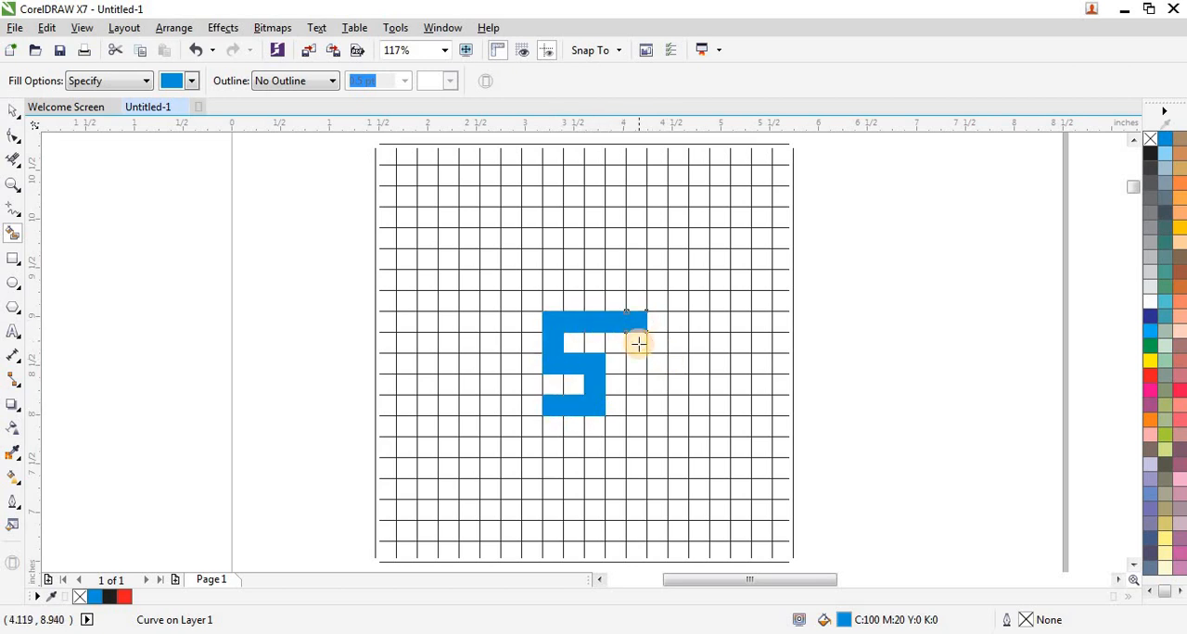
{"action": "left_click", "coordinate": [638, 343]}
{"action": "left_click", "coordinate": [636, 365]}
{"action": "left_click", "coordinate": [635, 390]}
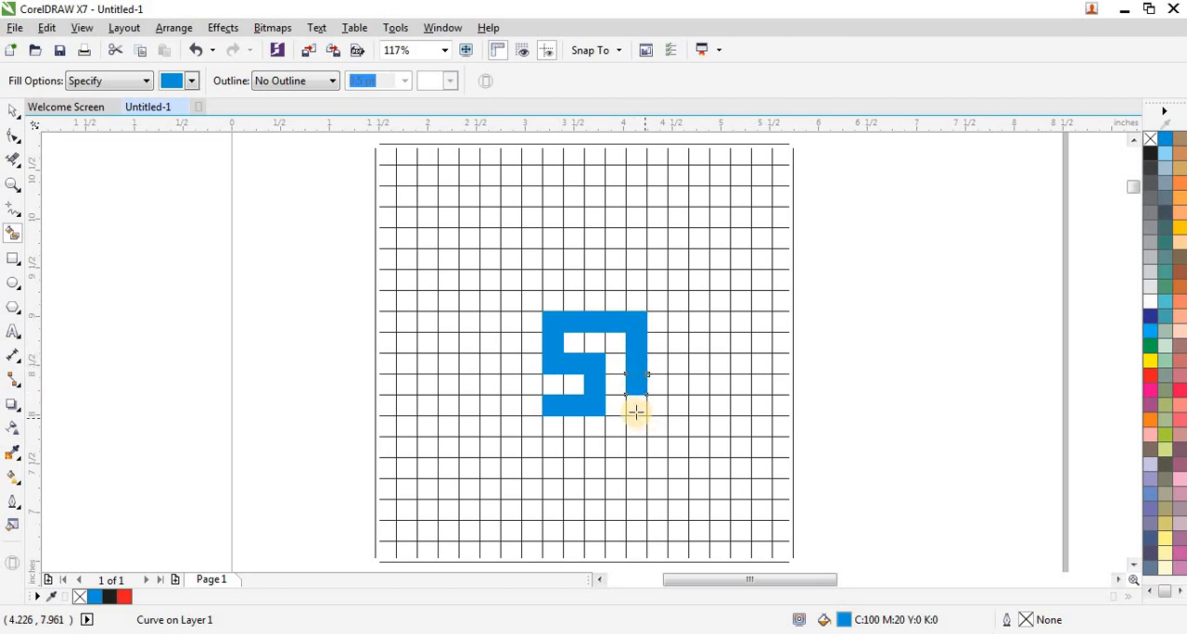
{"action": "left_click", "coordinate": [641, 406]}
{"action": "left_click", "coordinate": [638, 432]}
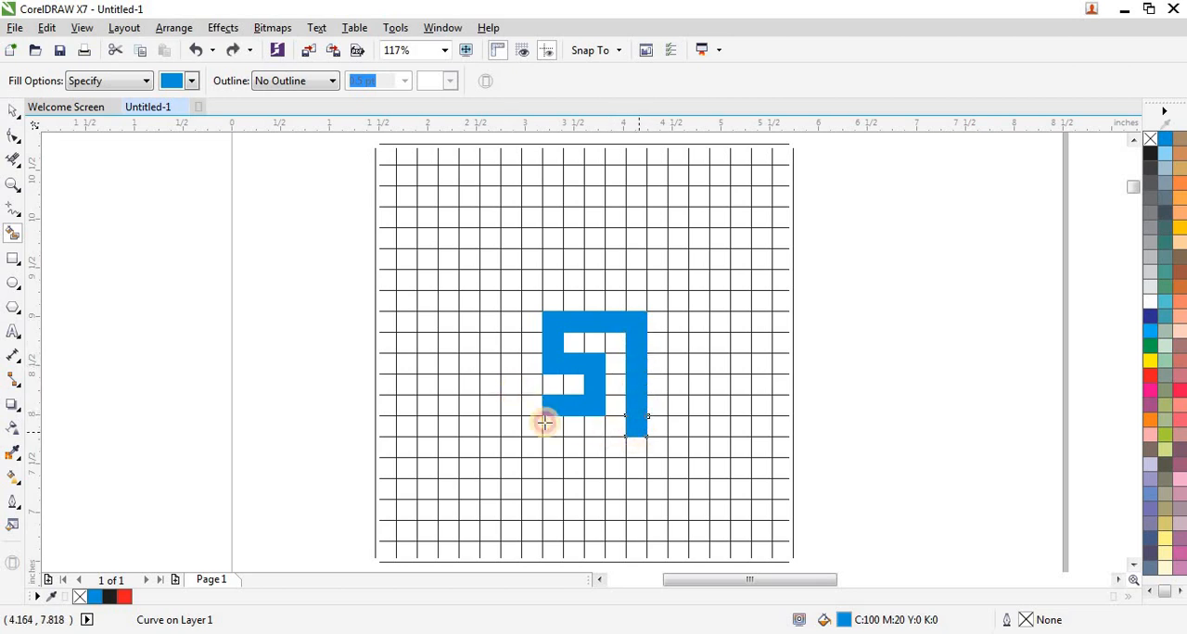
Extend the S's lower arm with blue cells, two to the left and five up.
{"action": "left_click", "coordinate": [532, 408]}
{"action": "left_click", "coordinate": [511, 405]}
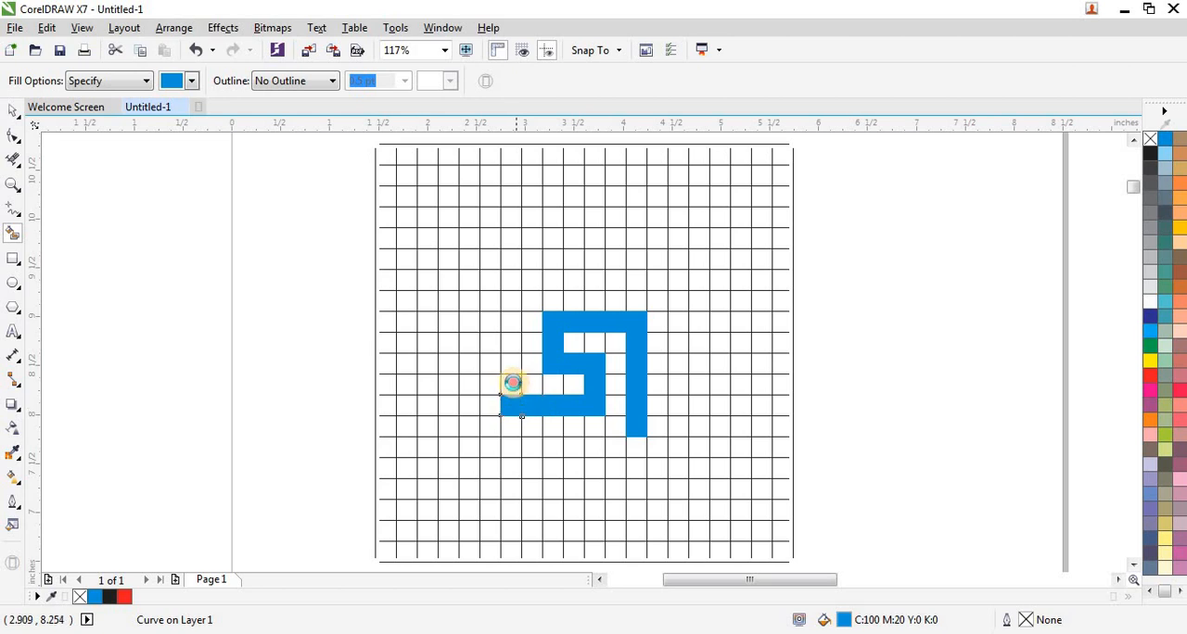
{"action": "left_click", "coordinate": [510, 384]}
{"action": "left_click", "coordinate": [511, 362]}
{"action": "left_click", "coordinate": [511, 342]}
{"action": "left_click", "coordinate": [511, 321]}
{"action": "left_click", "coordinate": [511, 300]}
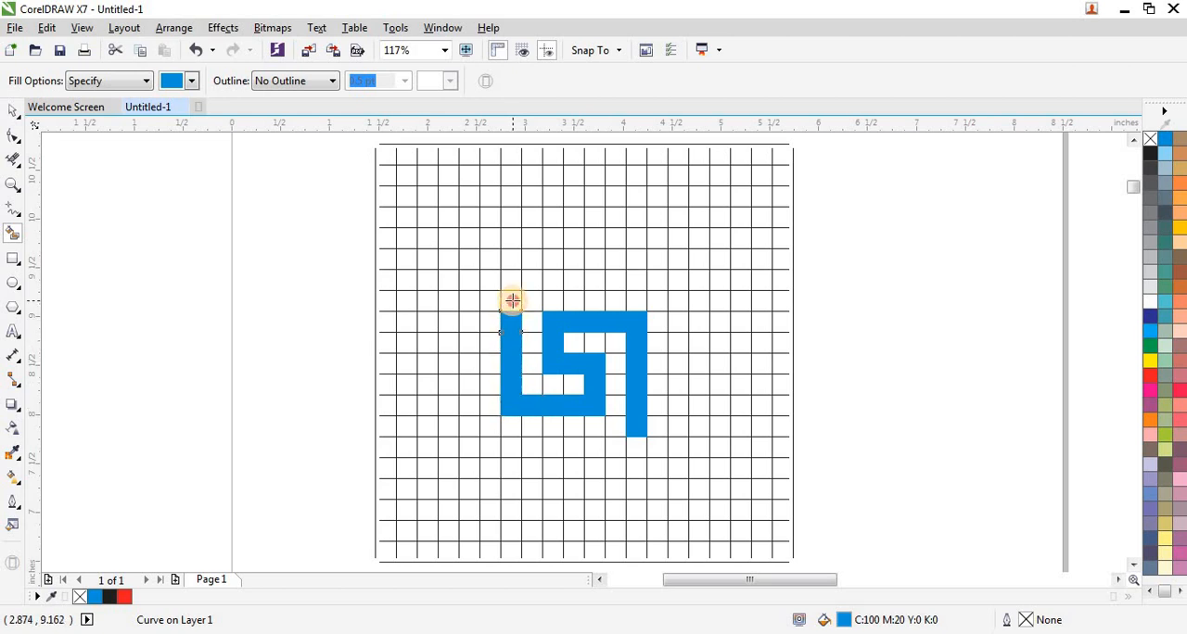
Fill a vertical blue bar seven cells high to the left of the motif, leaving one empty column between them.
{"action": "left_click", "coordinate": [467, 423]}
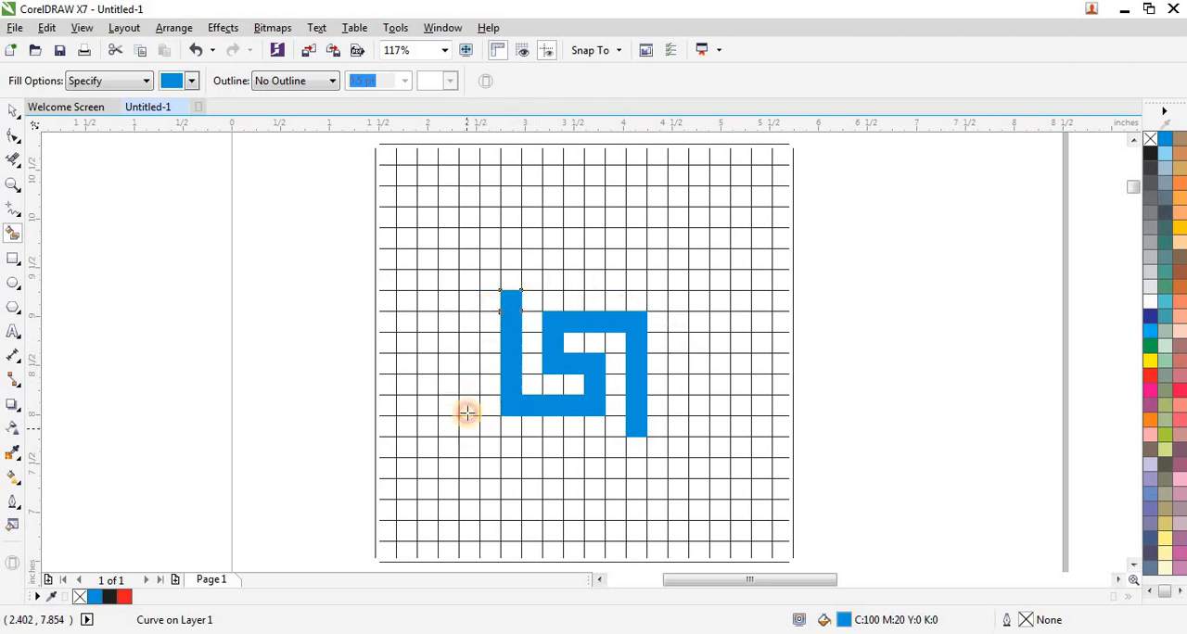
{"action": "left_click", "coordinate": [469, 403]}
{"action": "left_click", "coordinate": [467, 382]}
{"action": "left_click", "coordinate": [465, 364]}
{"action": "left_click", "coordinate": [466, 343]}
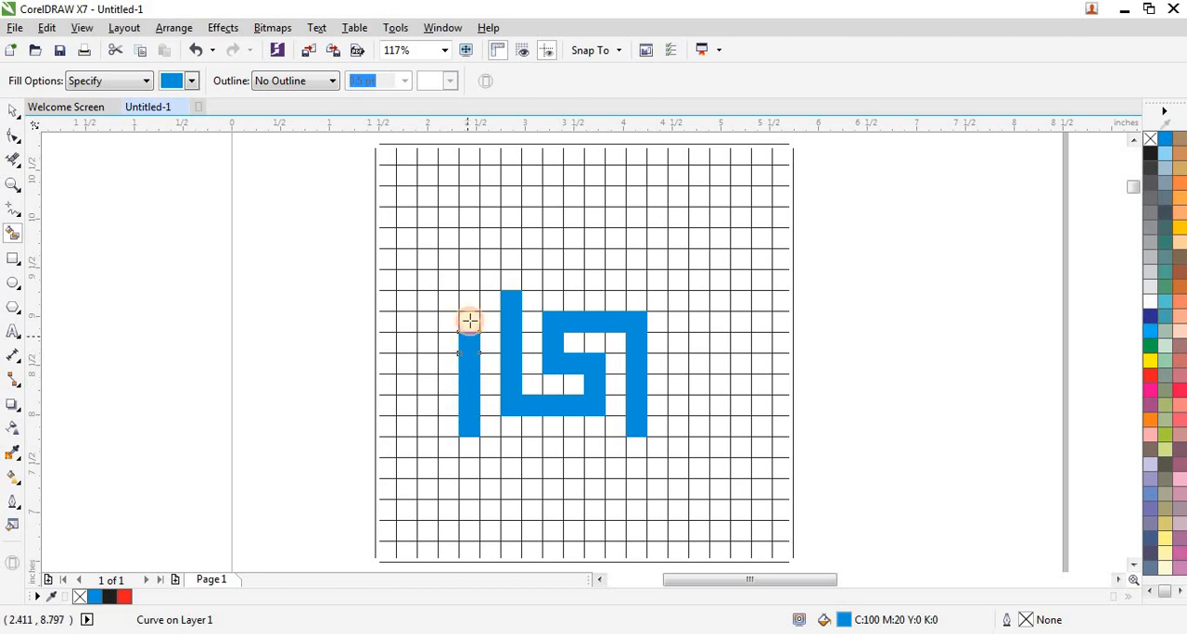
{"action": "left_click", "coordinate": [470, 322]}
{"action": "left_click", "coordinate": [470, 301]}
Fill a matching seven-cell vertical blue bar to the right of the motif, one empty column away.
{"action": "left_click", "coordinate": [677, 426]}
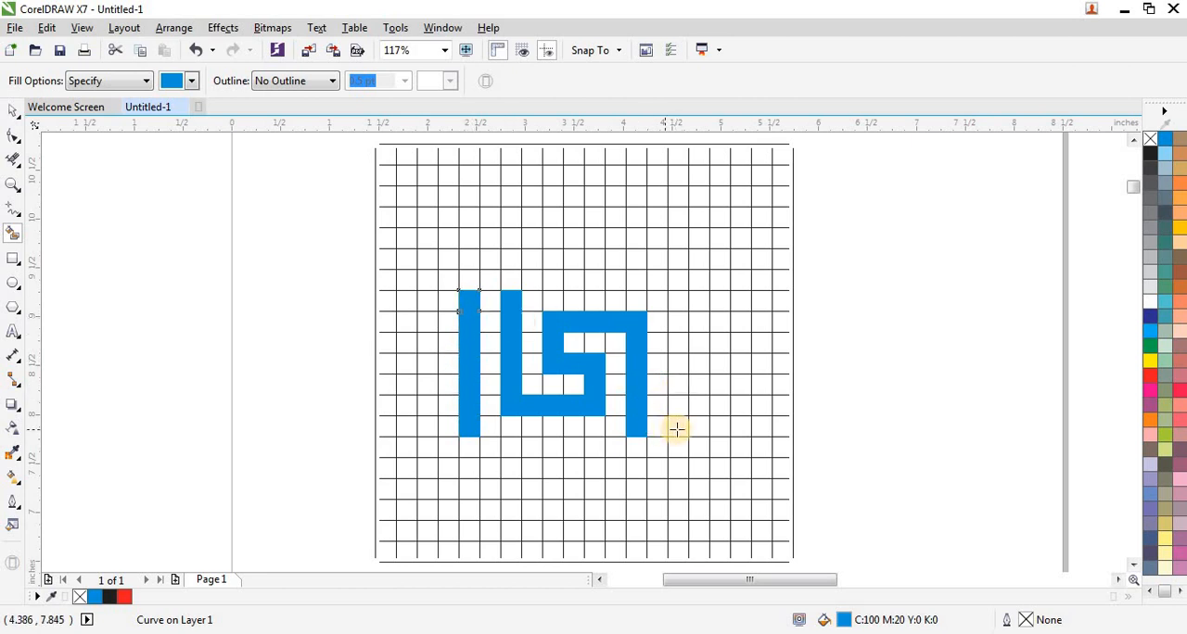
{"action": "left_click", "coordinate": [678, 405]}
{"action": "left_click", "coordinate": [677, 384]}
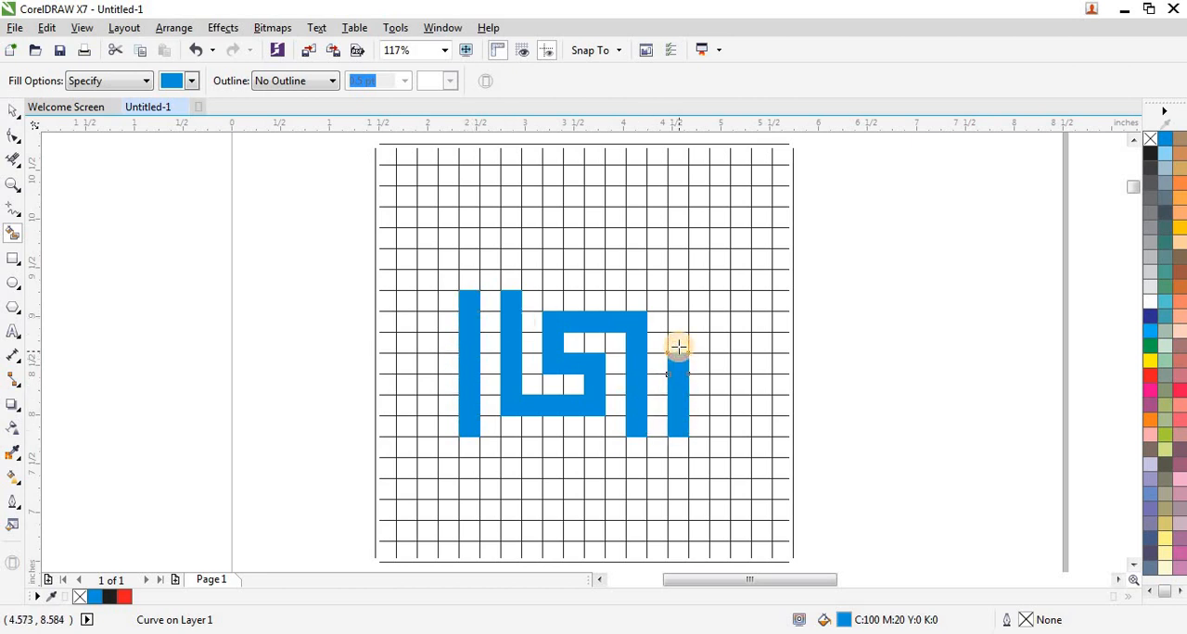
{"action": "left_click", "coordinate": [677, 345]}
{"action": "left_click", "coordinate": [677, 321]}
{"action": "left_click", "coordinate": [677, 303]}
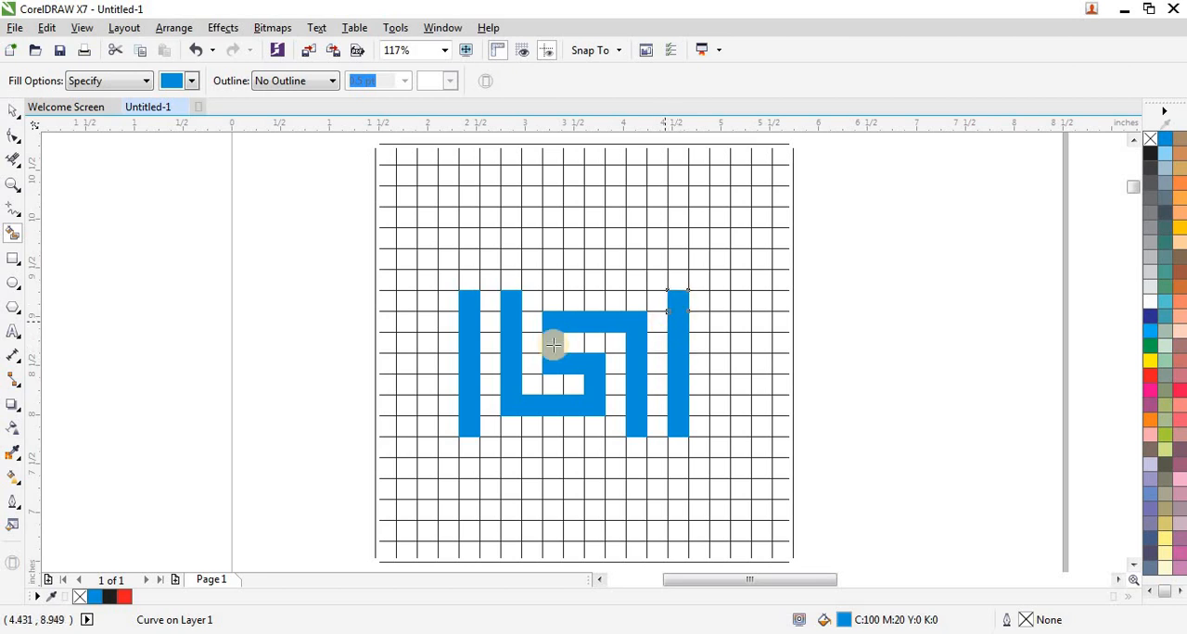
Move all blue cells out of the grid to the empty area below it and rotate them 90°.
{"action": "left_click", "coordinate": [13, 112]}
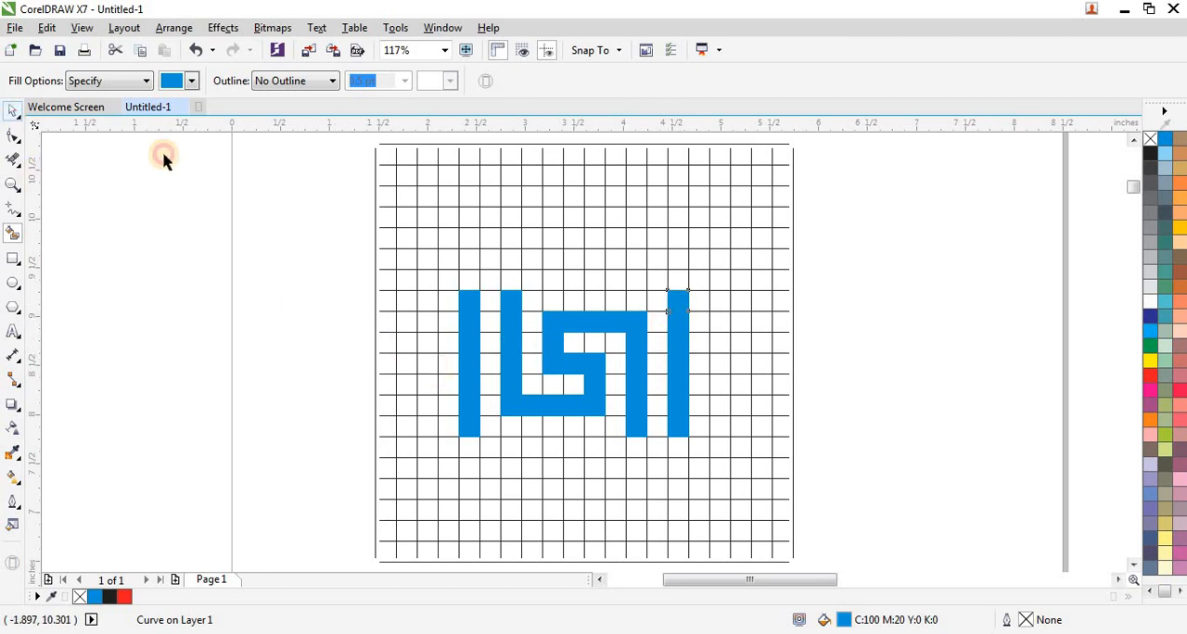
{"action": "scroll", "coordinate": [373, 230], "scroll_direction": "down", "scroll_amount": 2}
{"action": "left_click_drag", "start_coordinate": [320, 237], "coordinate": [560, 362]}
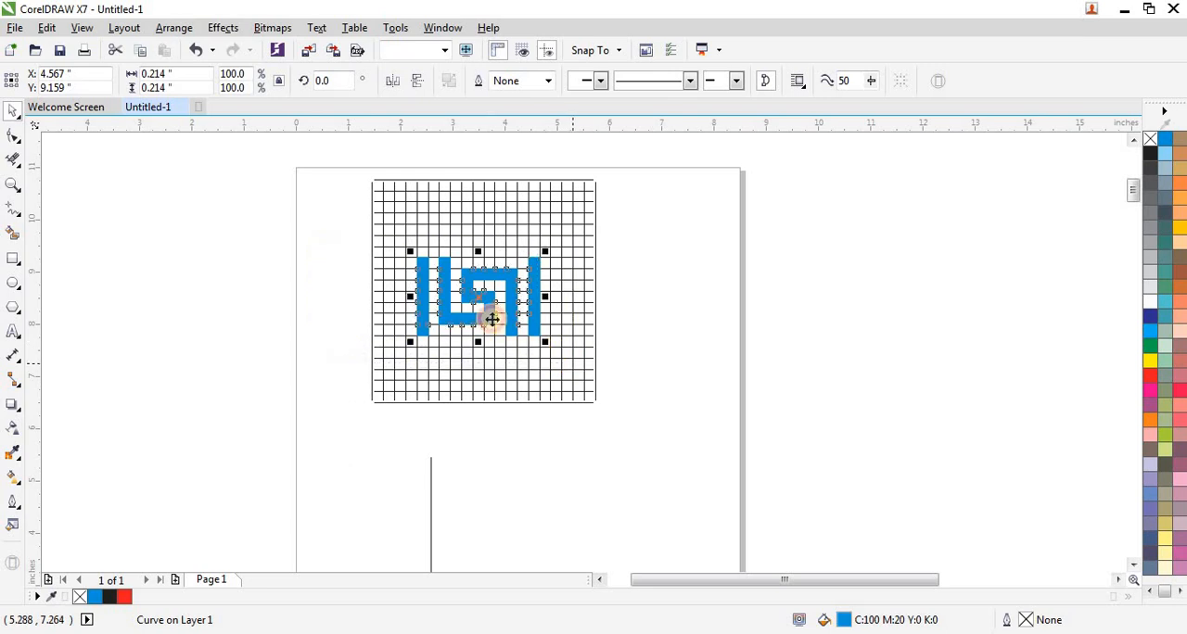
{"action": "left_click_drag", "start_coordinate": [477, 300], "coordinate": [567, 524]}
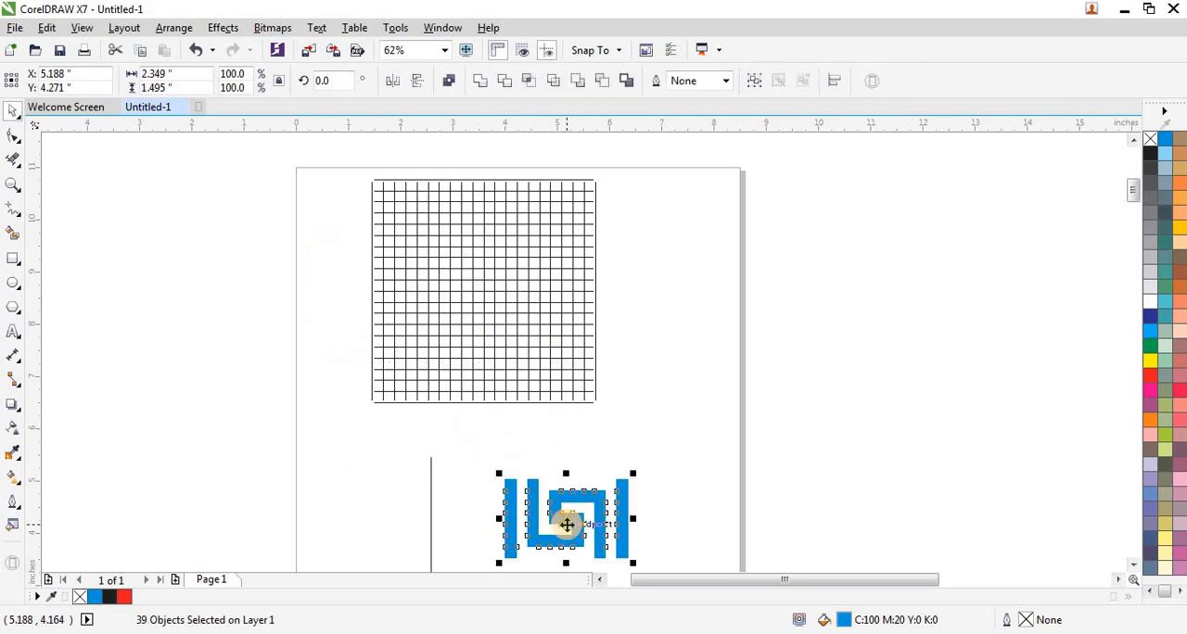
{"action": "left_click", "coordinate": [566, 524]}
{"action": "left_click_drag", "start_coordinate": [497, 477], "coordinate": [522, 527]}
{"action": "left_click", "coordinate": [490, 445]}
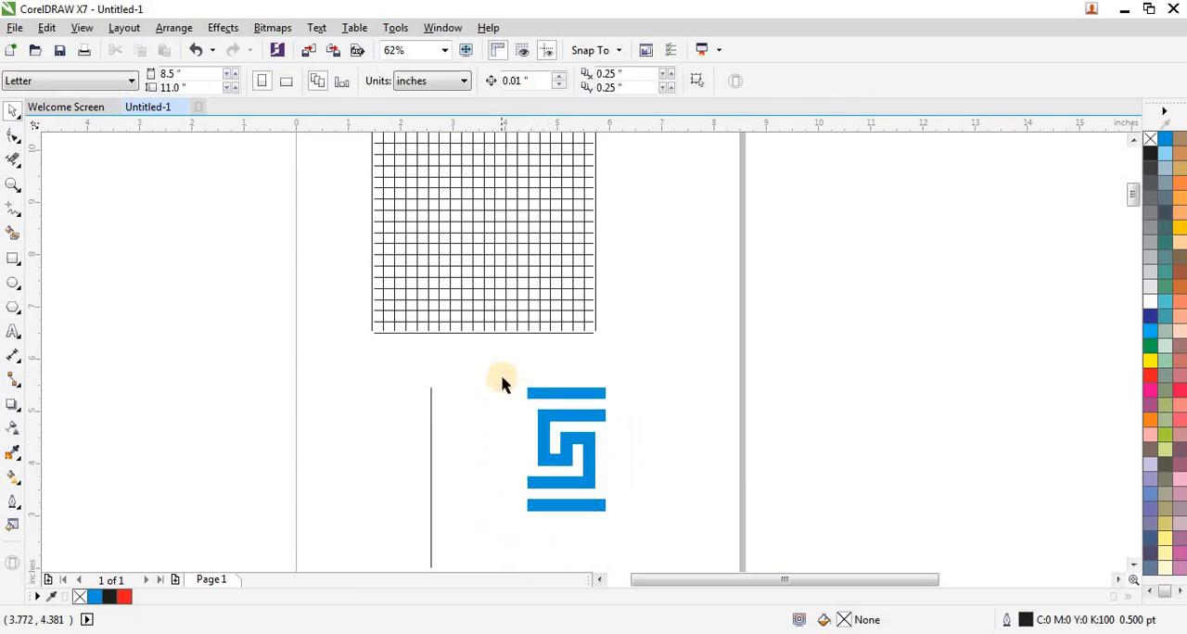
Move the rotated blue motif close to the right side of the remaining vertical guide line.
{"action": "left_click_drag", "start_coordinate": [500, 378], "coordinate": [646, 529]}
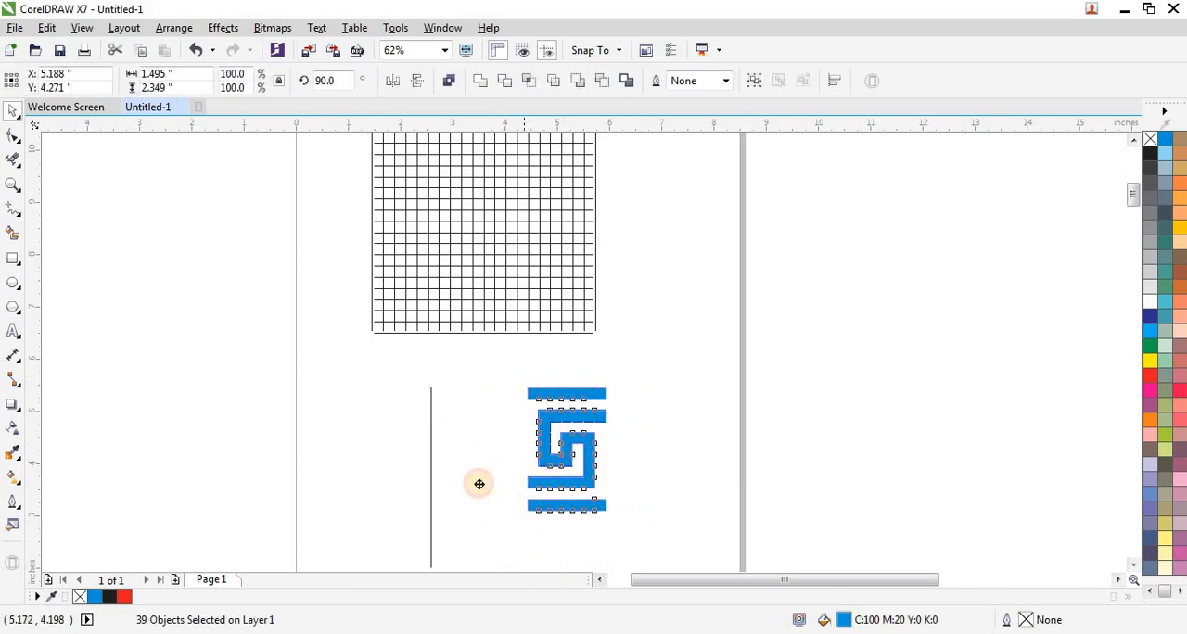
{"action": "left_click_drag", "start_coordinate": [478, 484], "coordinate": [474, 489]}
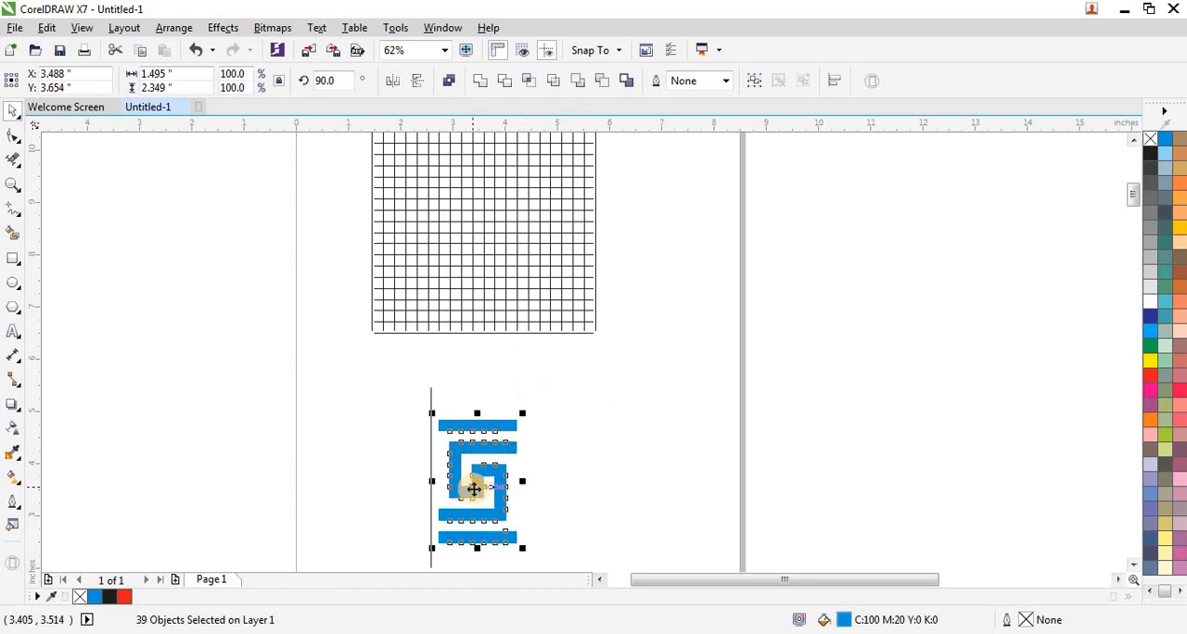
{"action": "scroll", "coordinate": [474, 489], "scroll_direction": "up", "scroll_amount": 4}
{"action": "left_click", "coordinate": [383, 349]}
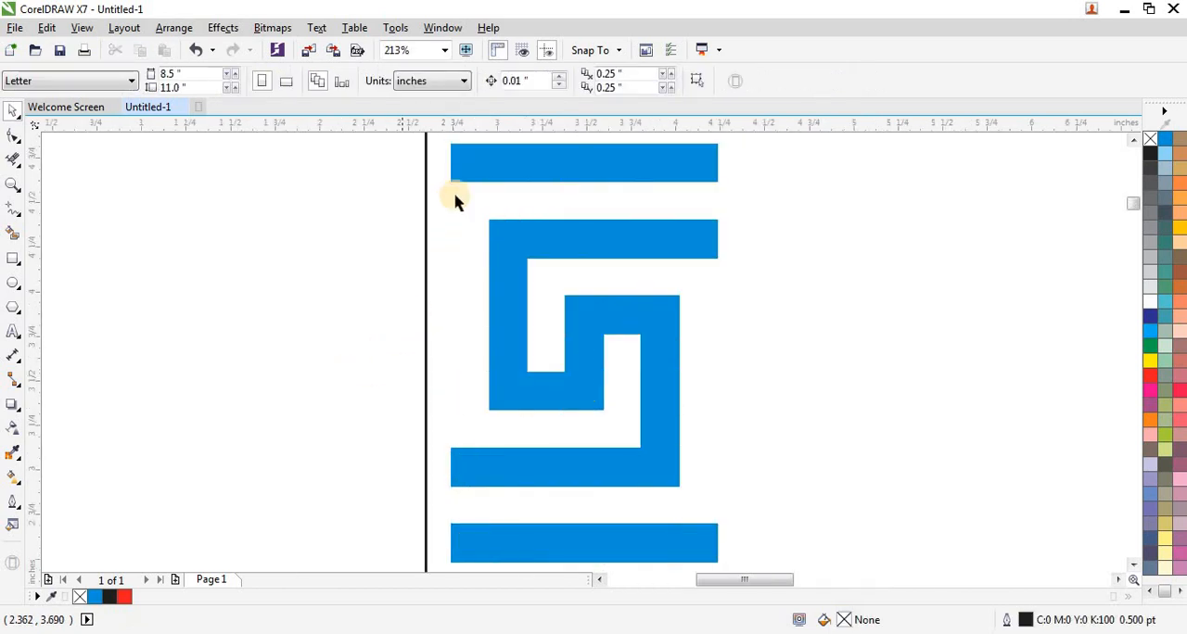
Remove the fill from all the motif's cells and give them a black outline.
{"action": "scroll", "coordinate": [485, 295], "scroll_direction": "down", "scroll_amount": 3}
{"action": "left_click_drag", "start_coordinate": [406, 198], "coordinate": [695, 423]}
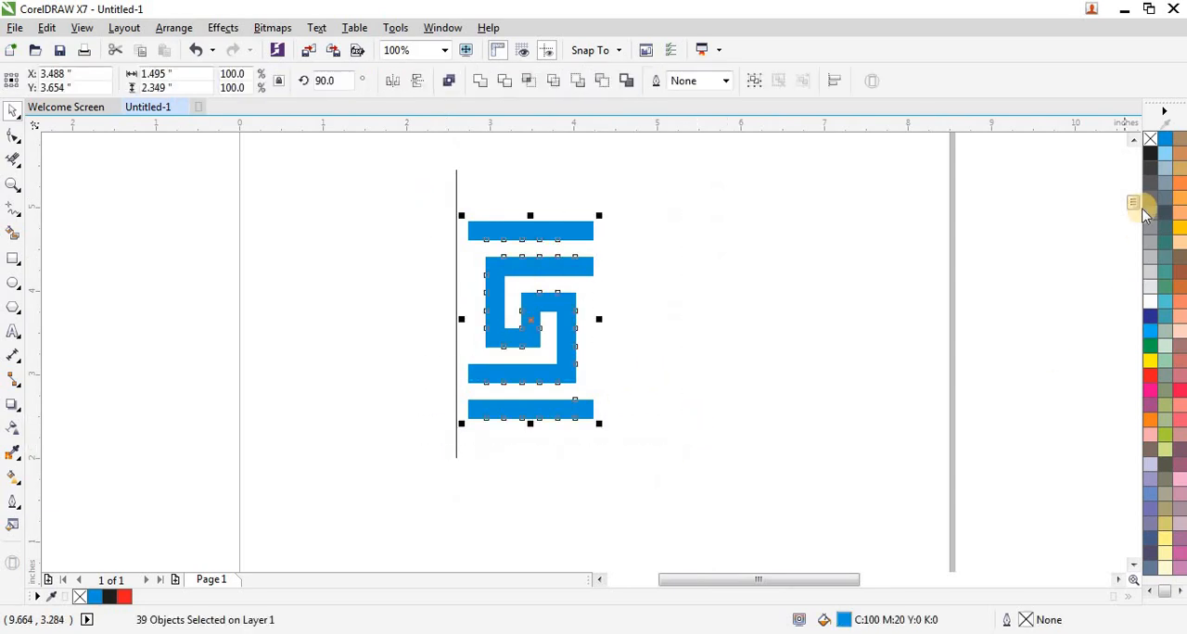
{"action": "left_click", "coordinate": [1150, 139]}
{"action": "right_click", "coordinate": [1151, 154]}
{"action": "left_click", "coordinate": [489, 252]}
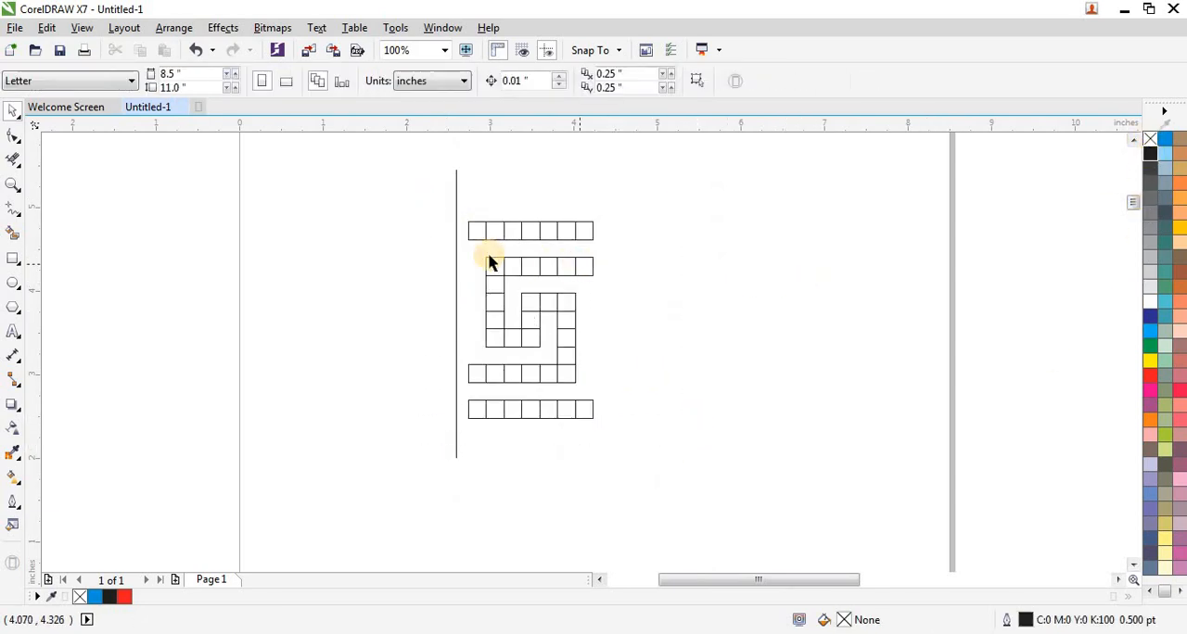
Centre the vertical guide line horizontally on the leftmost cell of the motif's top bar.
{"action": "scroll", "coordinate": [467, 246], "scroll_direction": "up", "scroll_amount": 2}
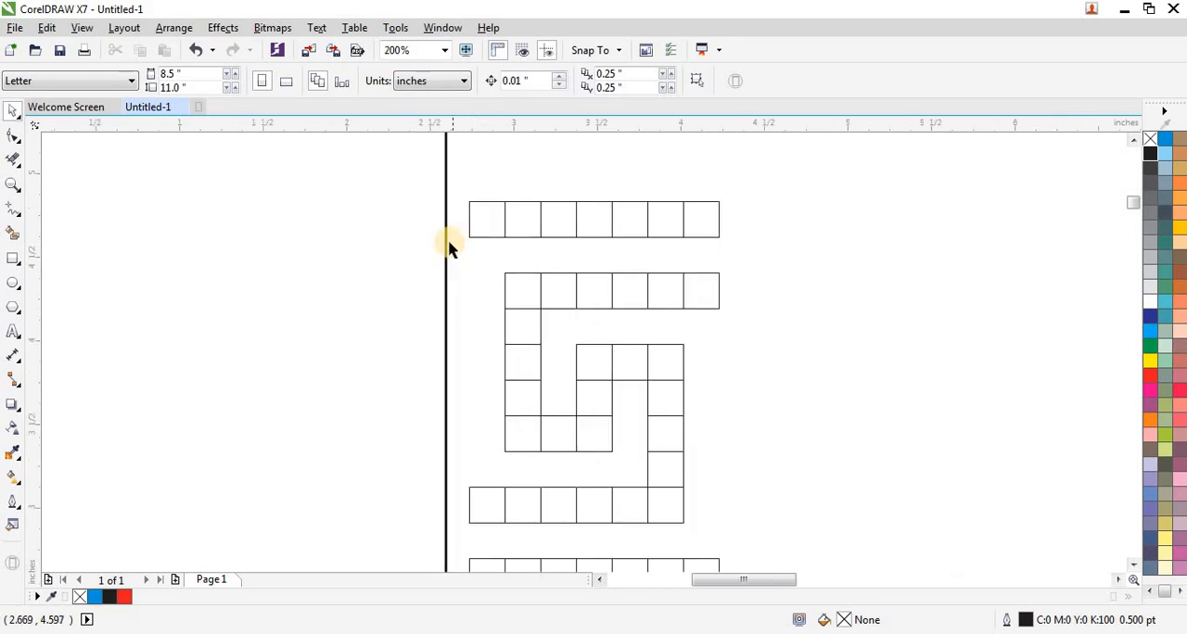
{"action": "left_click", "coordinate": [448, 243]}
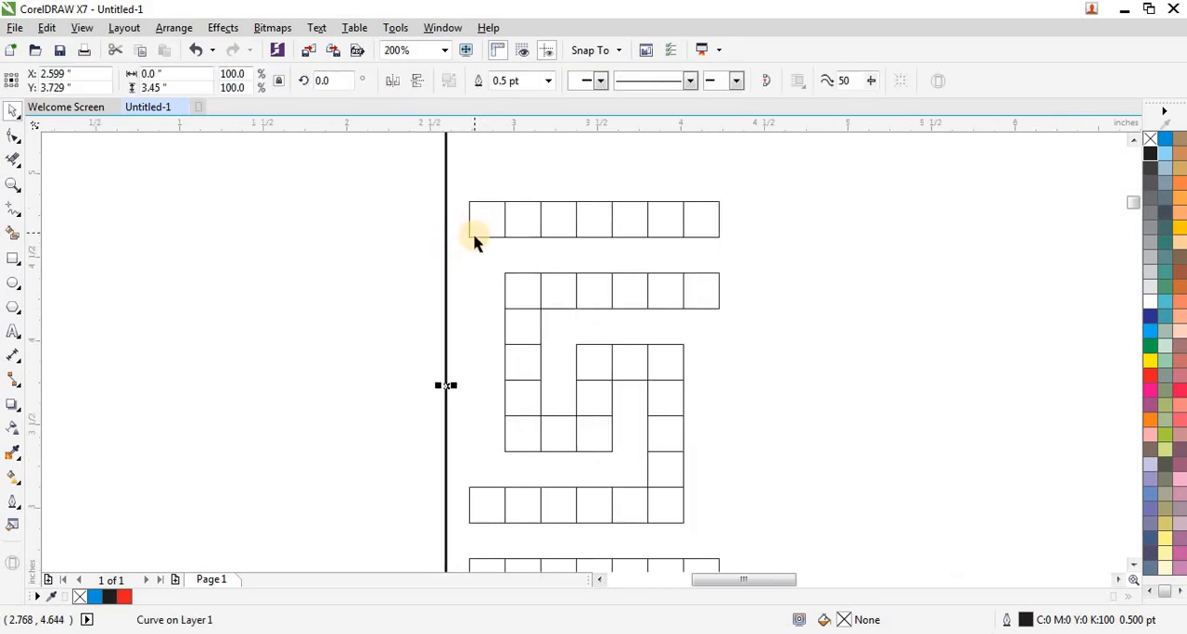
{"action": "left_click", "coordinate": [477, 236], "text": "shift"}
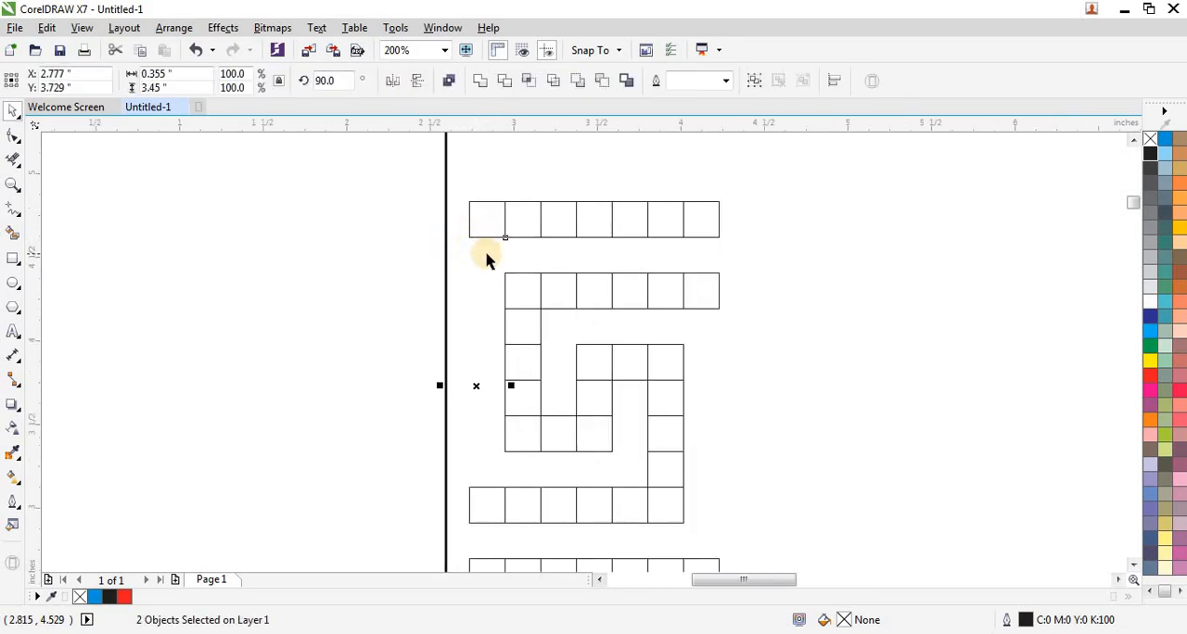
{"action": "key", "text": "c"}
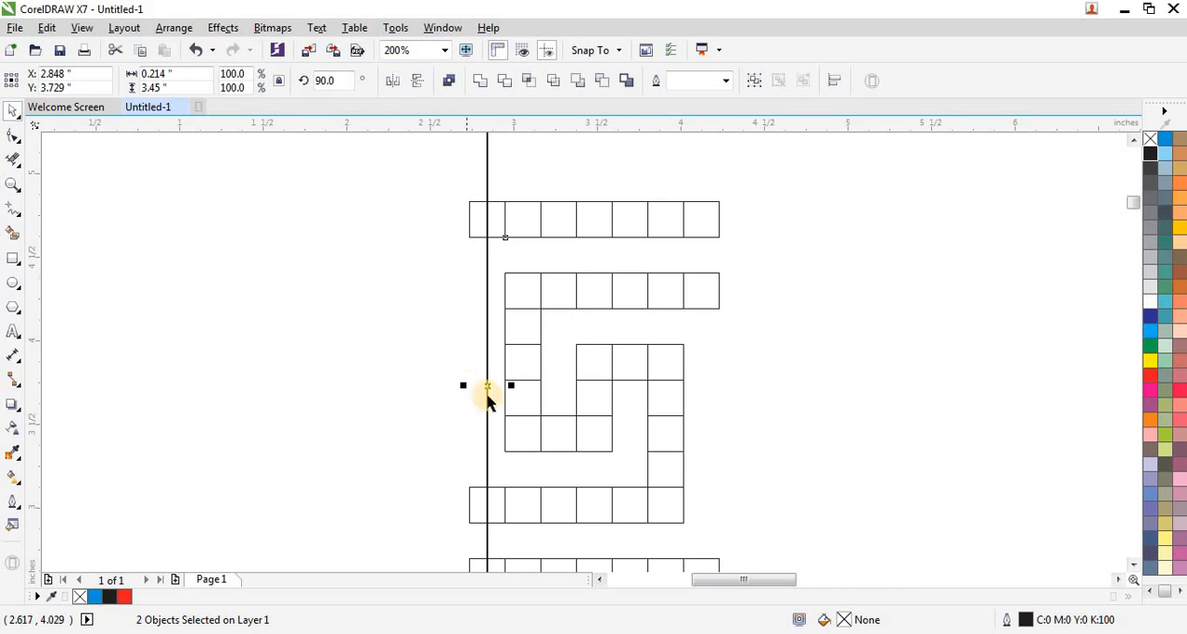
Place a copy of the guide line and its cell to the left of the motif and delete the copied cell.
{"action": "left_click_drag", "start_coordinate": [487, 387], "coordinate": [405, 369]}
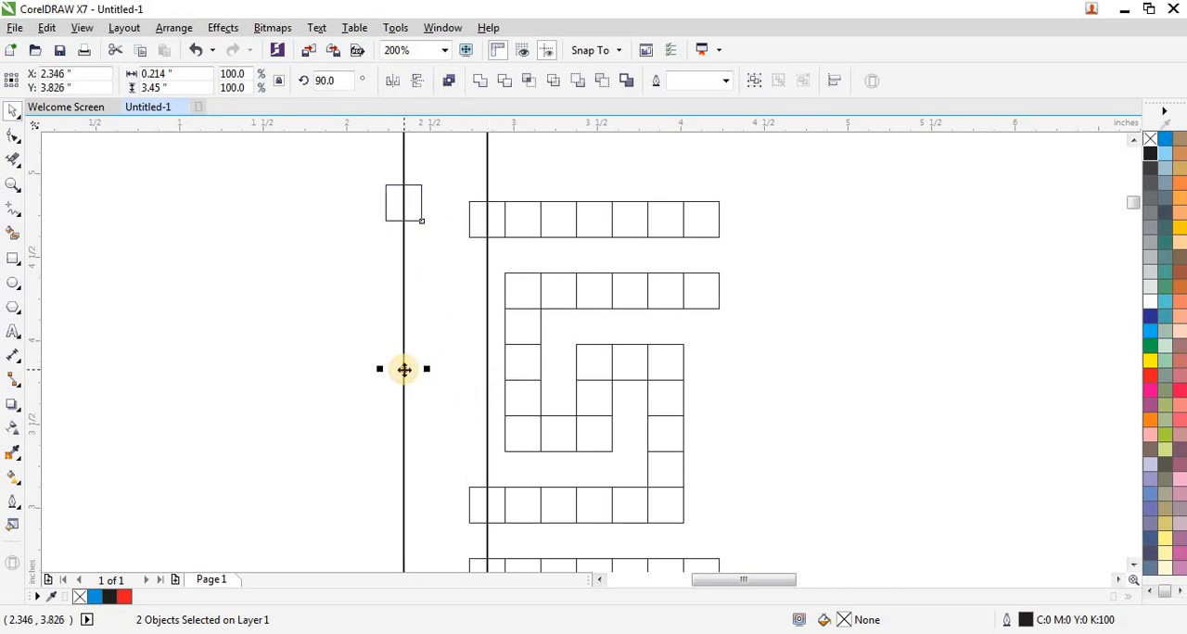
{"action": "left_click", "coordinate": [387, 230]}
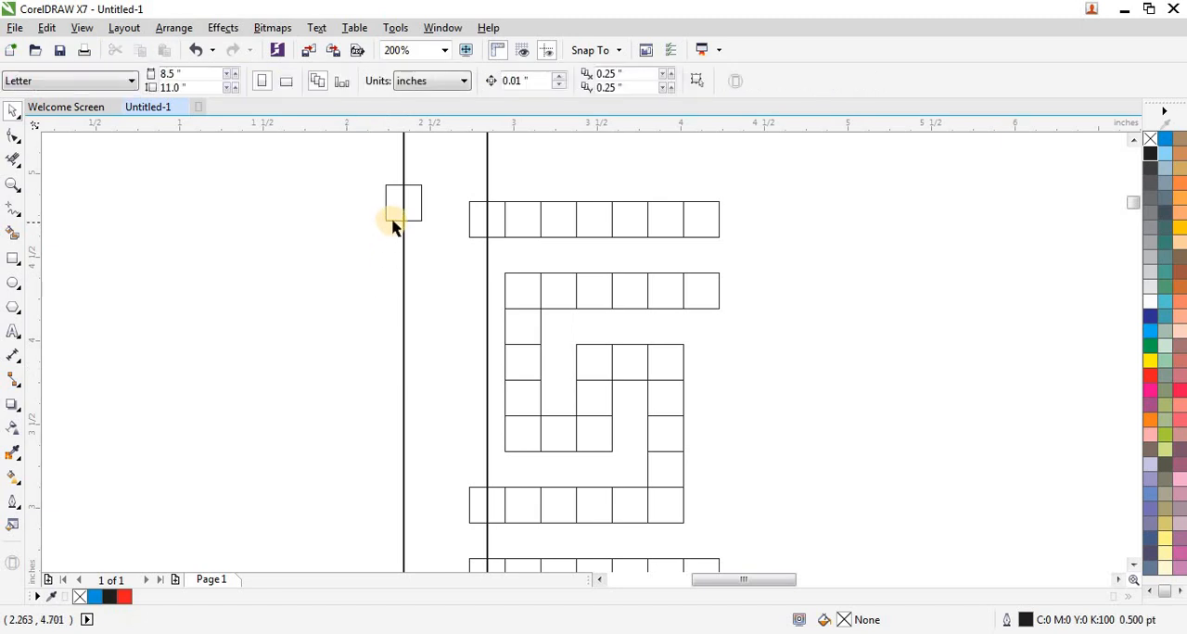
{"action": "left_click", "coordinate": [393, 226]}
{"action": "key", "text": "Delete"}
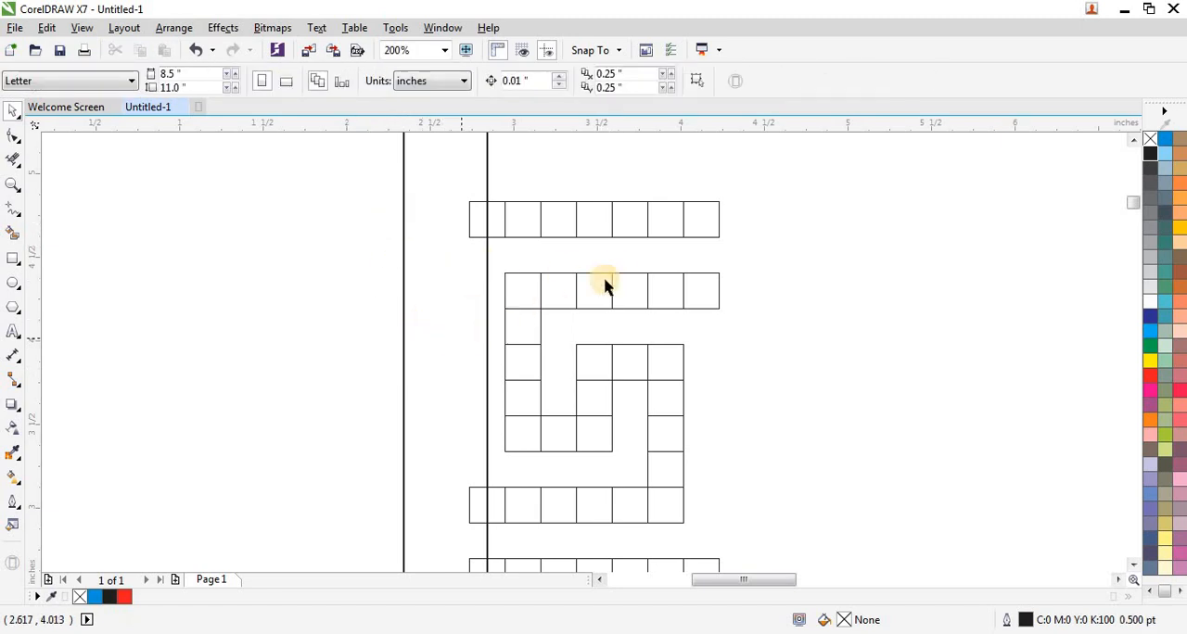
Centre the left guide line horizontally on the rightmost cell of the motif's top bar.
{"action": "left_click", "coordinate": [691, 238]}
{"action": "left_click", "coordinate": [400, 321]}
{"action": "left_click", "coordinate": [403, 324]}
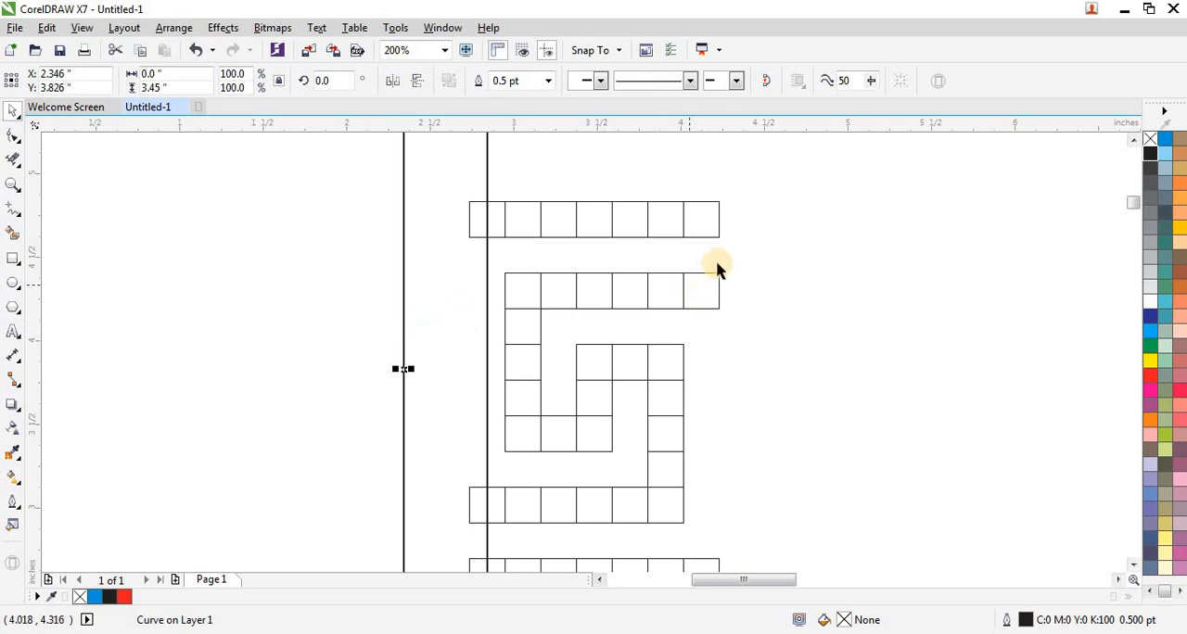
{"action": "left_click", "coordinate": [710, 237], "text": "shift"}
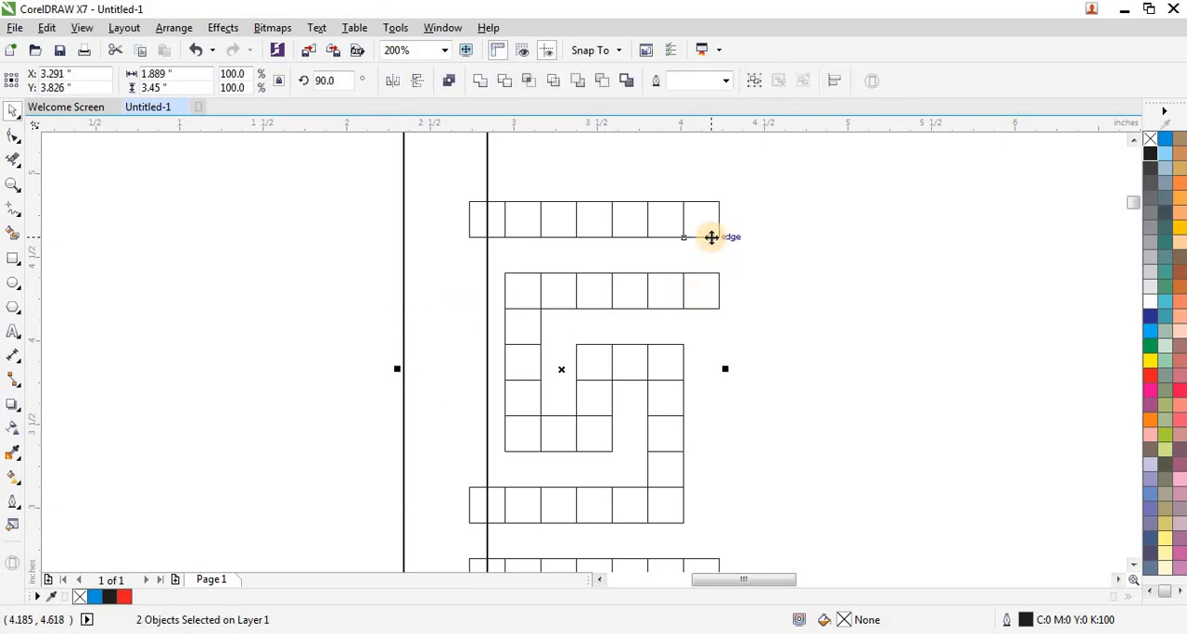
{"action": "key", "text": "c"}
{"action": "left_click", "coordinate": [492, 268]}
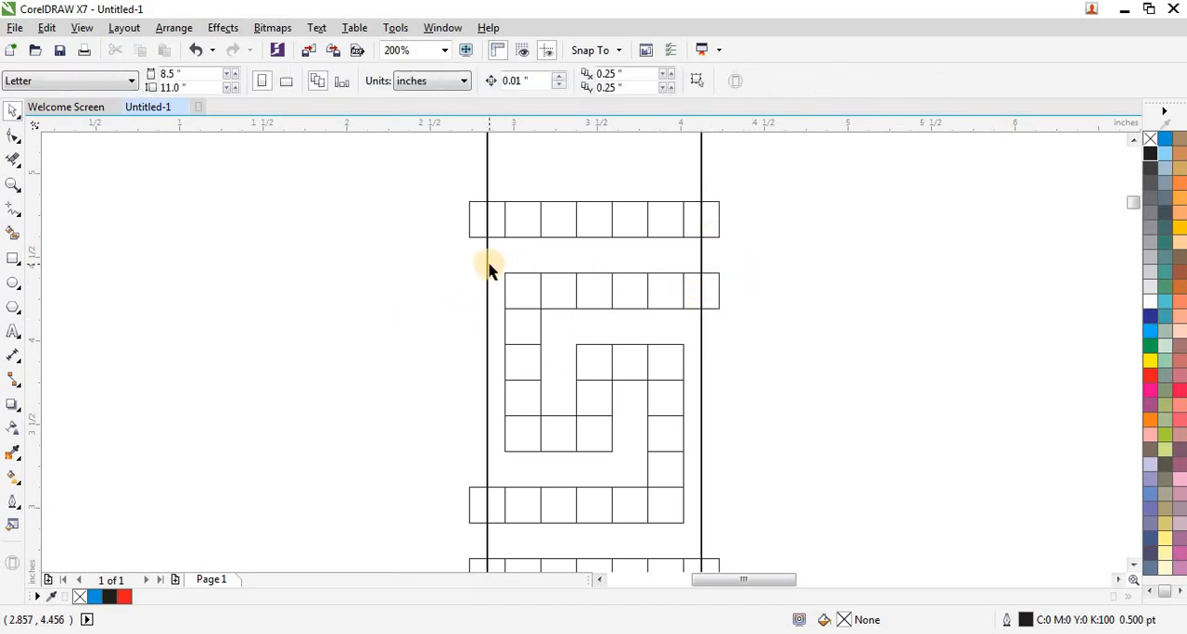
Remove the cell segments that stick out beyond the two vertical guide lines with Virtual Segment Delete.
{"action": "scroll", "coordinate": [490, 268], "scroll_direction": "down", "scroll_amount": 1}
{"action": "left_click", "coordinate": [13, 160]}
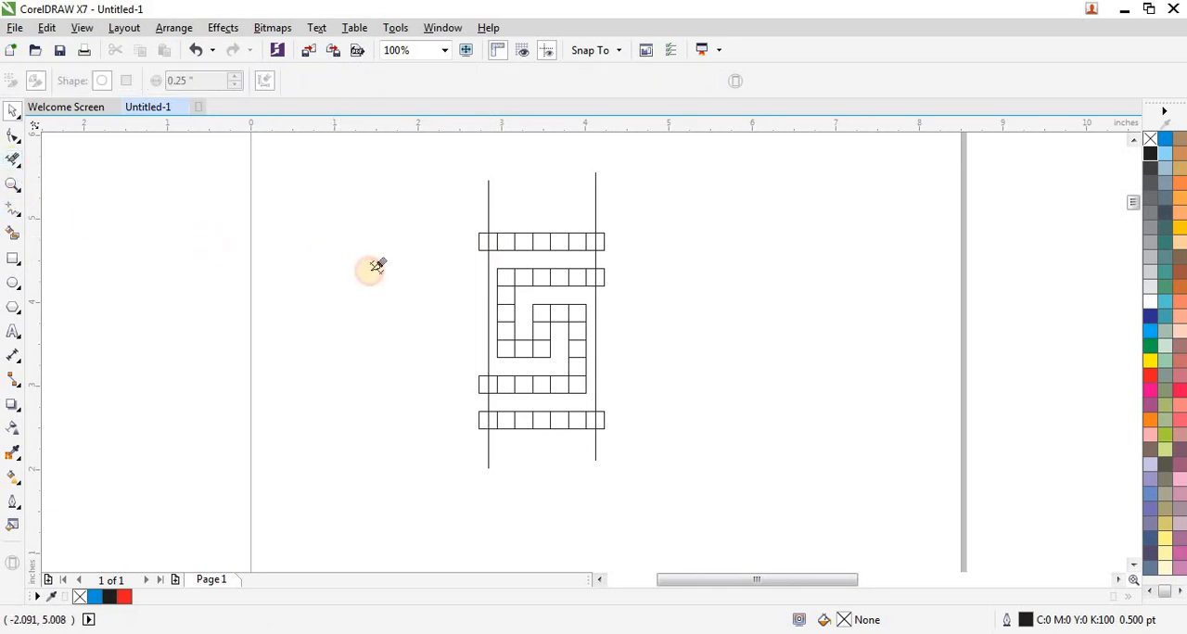
{"action": "left_click_drag", "start_coordinate": [398, 226], "coordinate": [482, 458]}
{"action": "left_click_drag", "start_coordinate": [643, 212], "coordinate": [604, 451]}
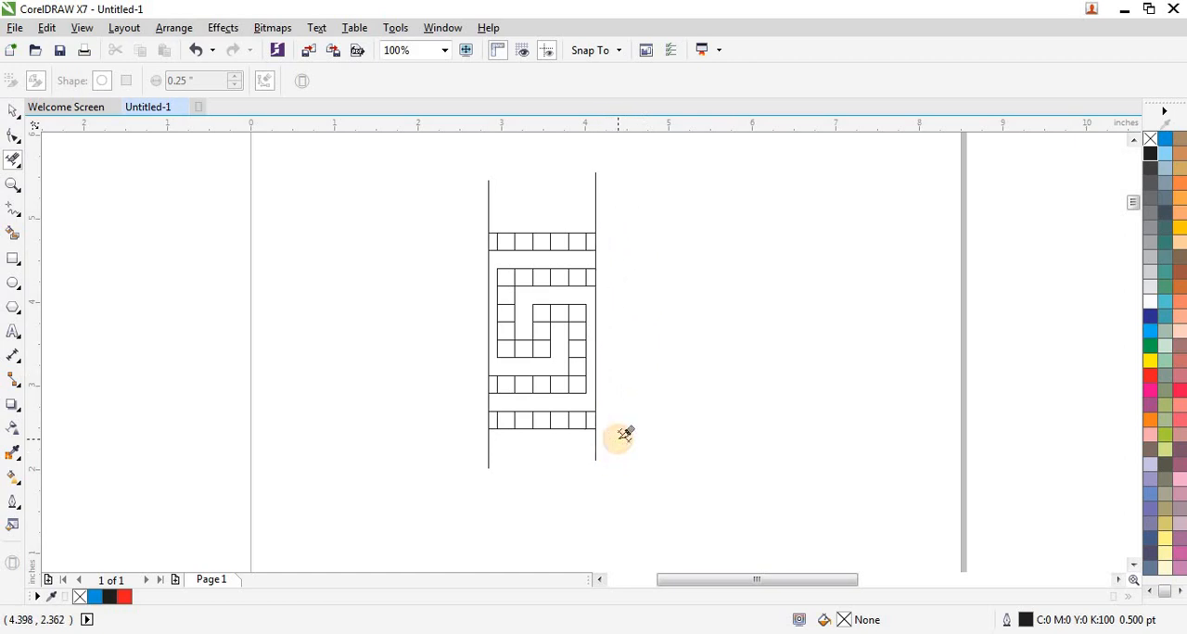
Smart-fill the six half cells that end at the two guide lines with blue and no outline.
{"action": "left_click", "coordinate": [15, 239]}
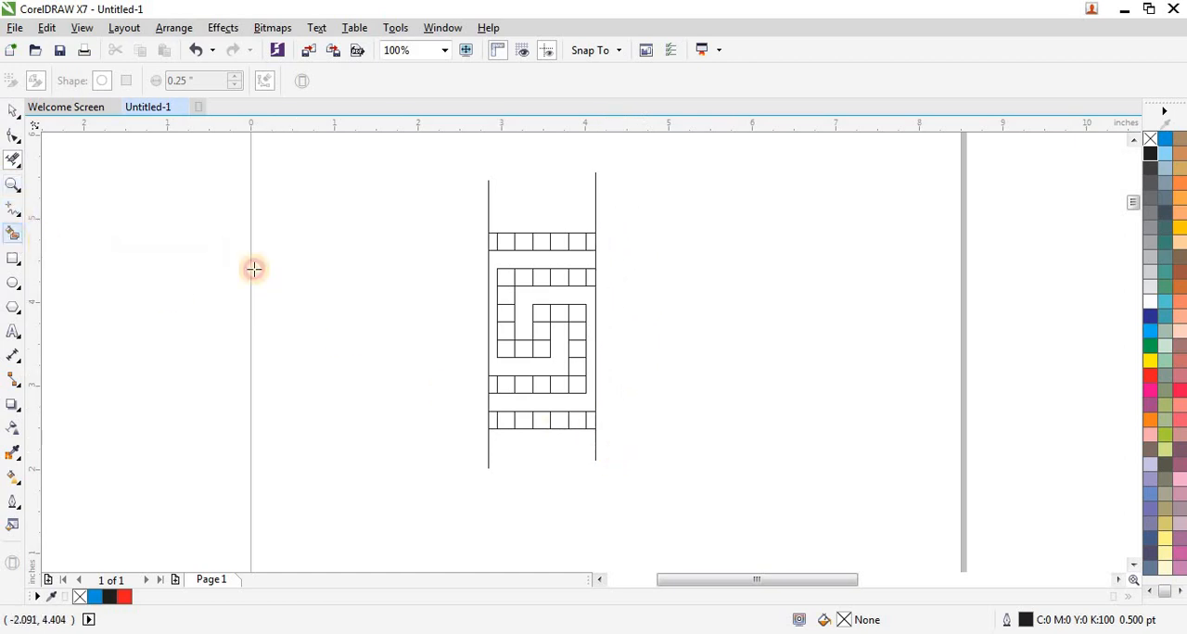
{"action": "left_click", "coordinate": [492, 242]}
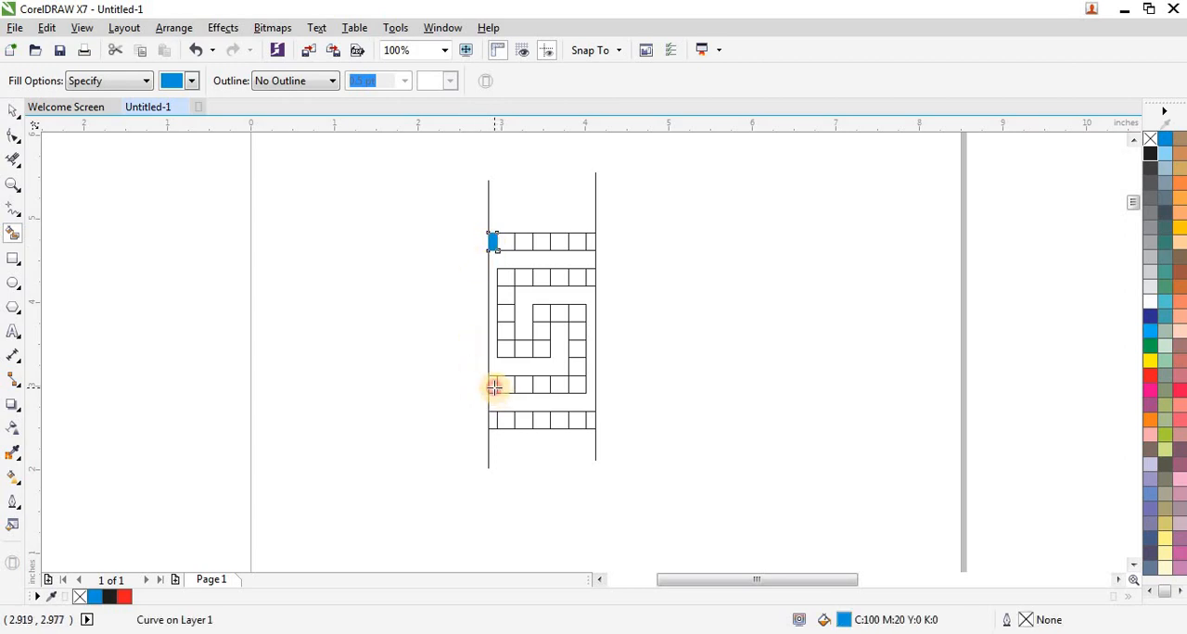
{"action": "left_click", "coordinate": [492, 386]}
{"action": "left_click", "coordinate": [491, 422]}
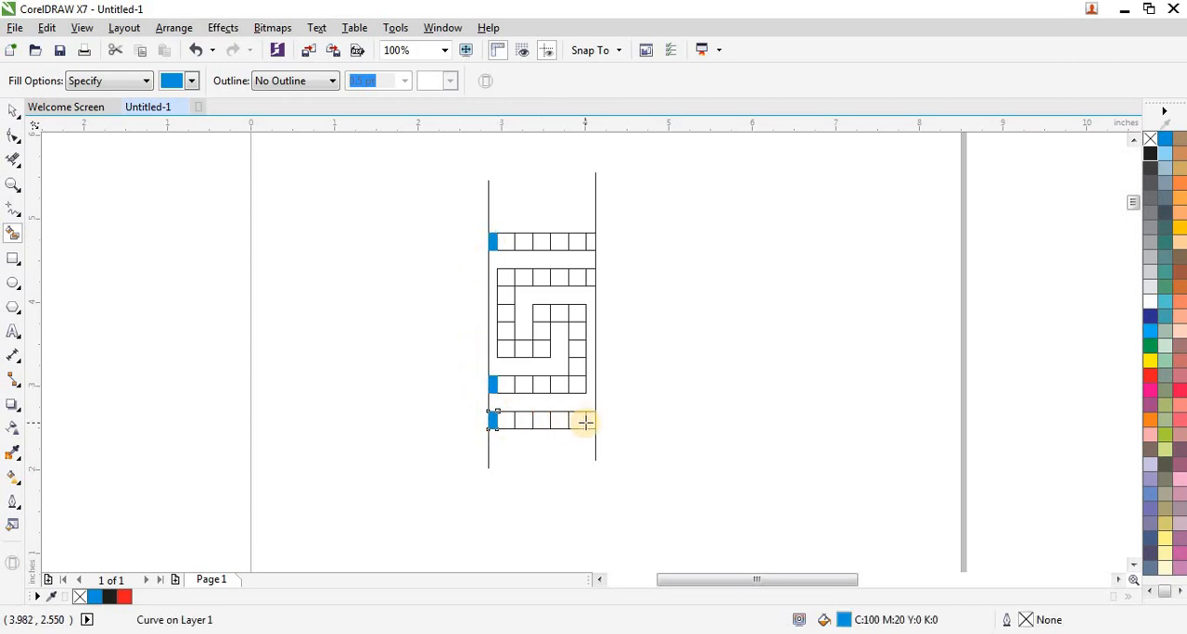
{"action": "left_click", "coordinate": [591, 422]}
{"action": "left_click", "coordinate": [590, 278]}
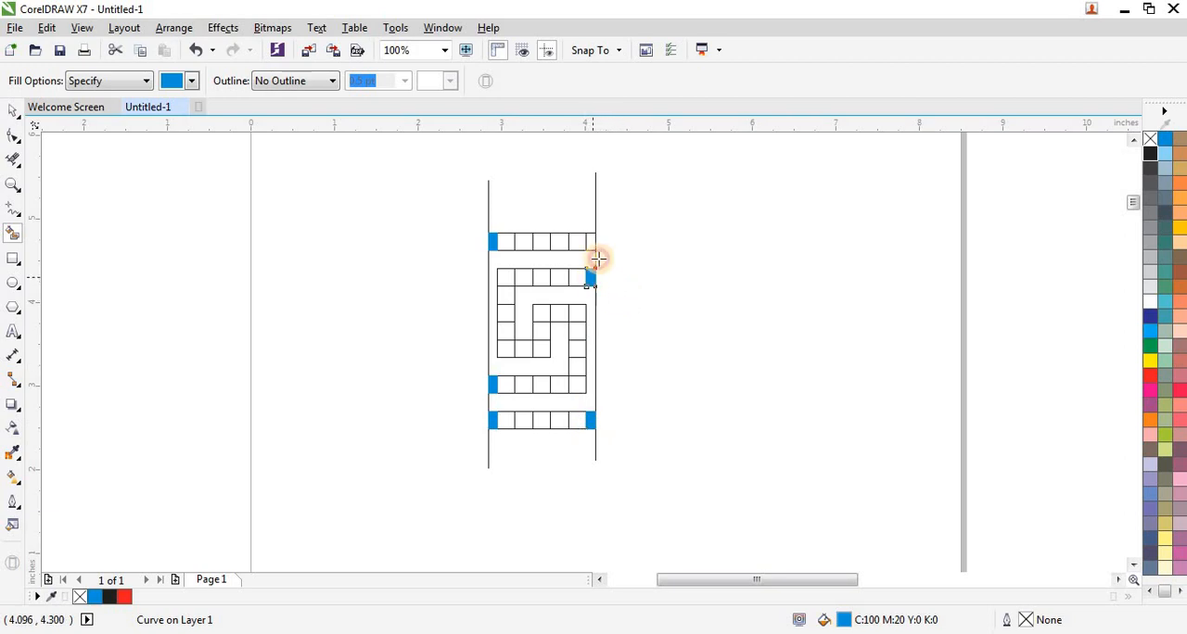
{"action": "left_click", "coordinate": [591, 242]}
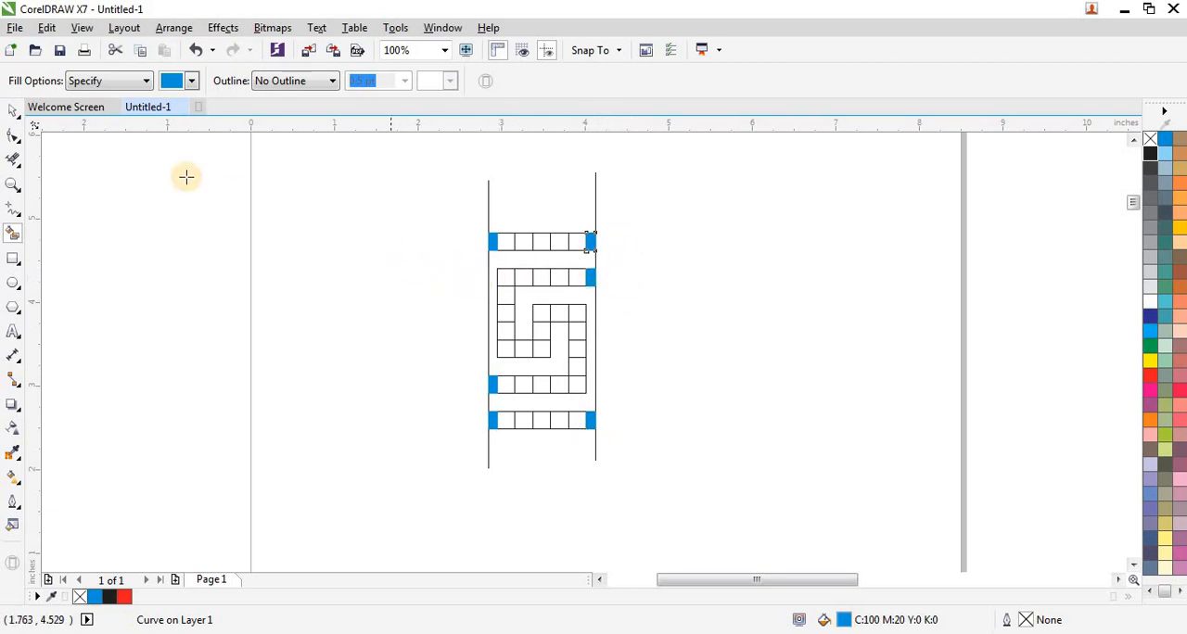
Remove the fill from all cells of the trimmed motif and give them a black hairline outline.
{"action": "key", "text": "space"}
{"action": "mouse_move", "coordinate": [362, 212]}
{"action": "left_mouse_down"}
{"action": "mouse_move", "coordinate": [622, 441]}
{"action": "mouse_move", "coordinate": [644, 428]}
{"action": "left_mouse_up"}
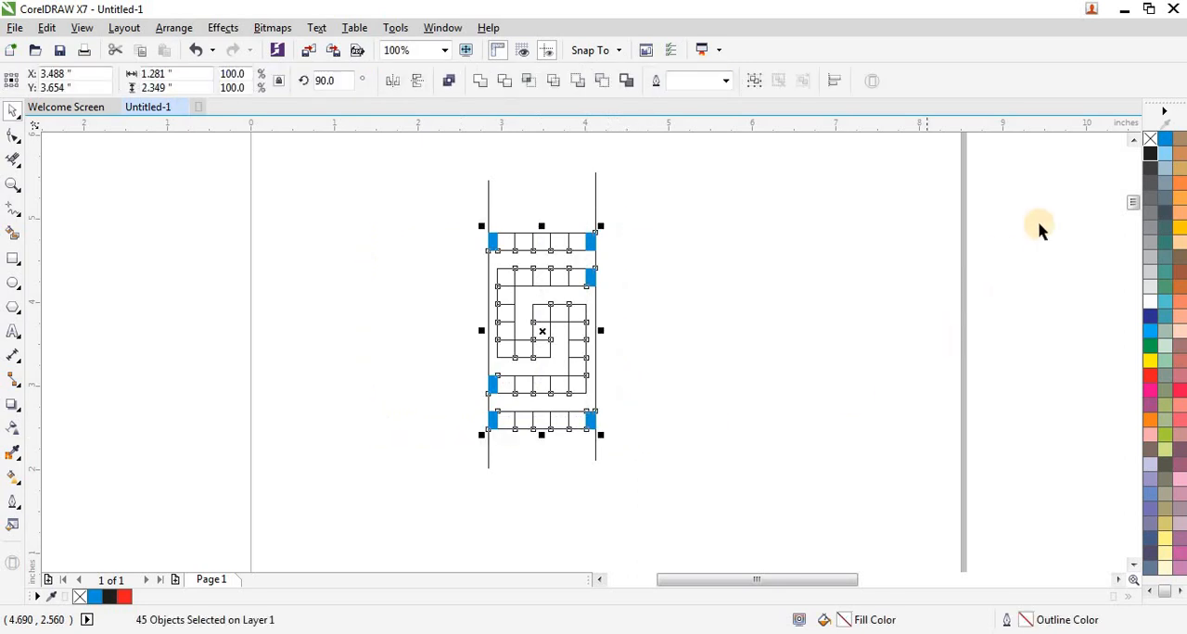
{"action": "left_click", "coordinate": [1149, 141]}
Move the trimmed motif off the page to just above the left end of the red border.
{"action": "scroll", "coordinate": [455, 418], "scroll_direction": "down", "scroll_amount": 2}
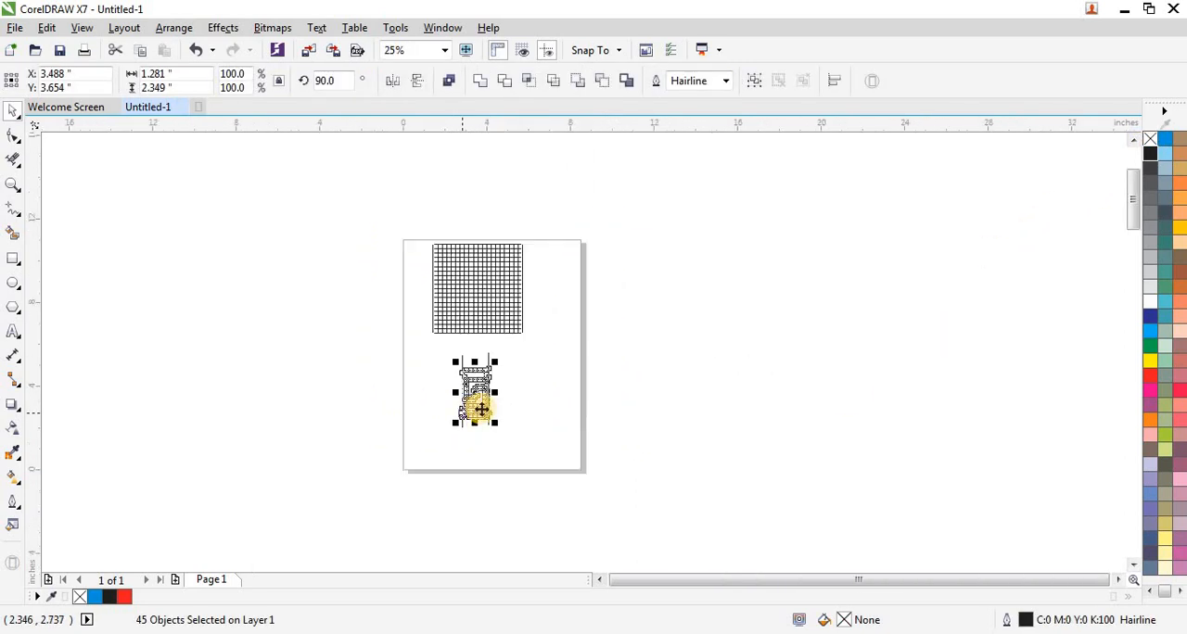
{"action": "left_click_drag", "start_coordinate": [476, 398], "coordinate": [535, 165]}
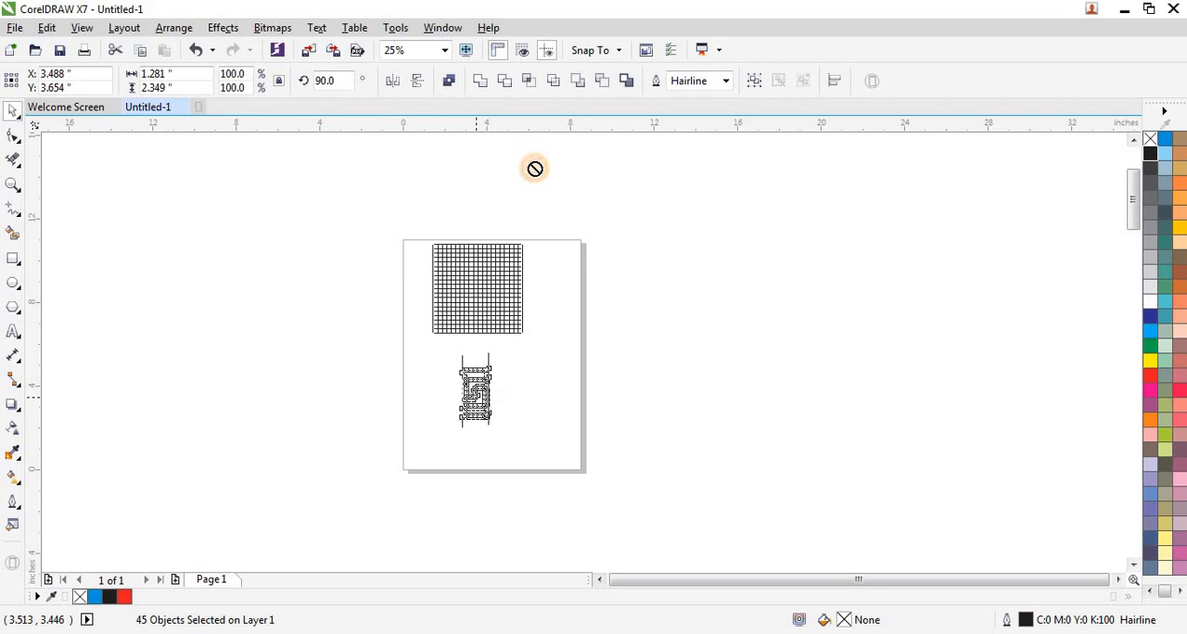
{"action": "left_click_drag", "start_coordinate": [436, 364], "coordinate": [482, 172]}
{"action": "scroll", "coordinate": [458, 302], "scroll_direction": "up", "scroll_amount": 3}
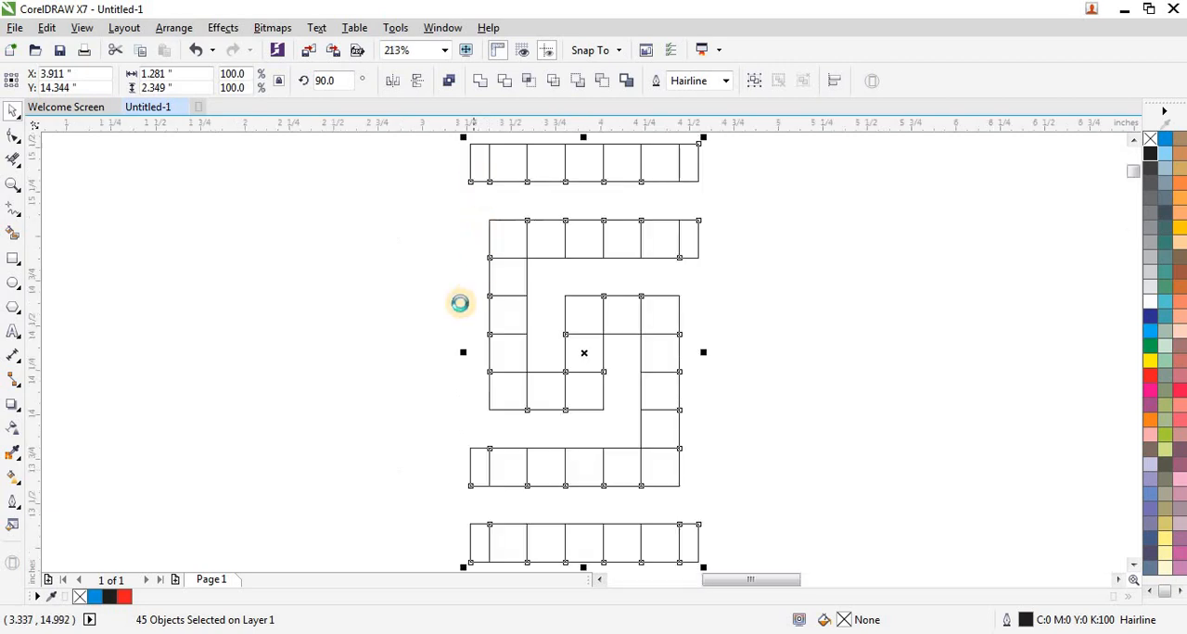
{"action": "scroll", "coordinate": [436, 331], "scroll_direction": "down", "scroll_amount": 3}
{"action": "left_click_drag", "start_coordinate": [466, 327], "coordinate": [357, 166]}
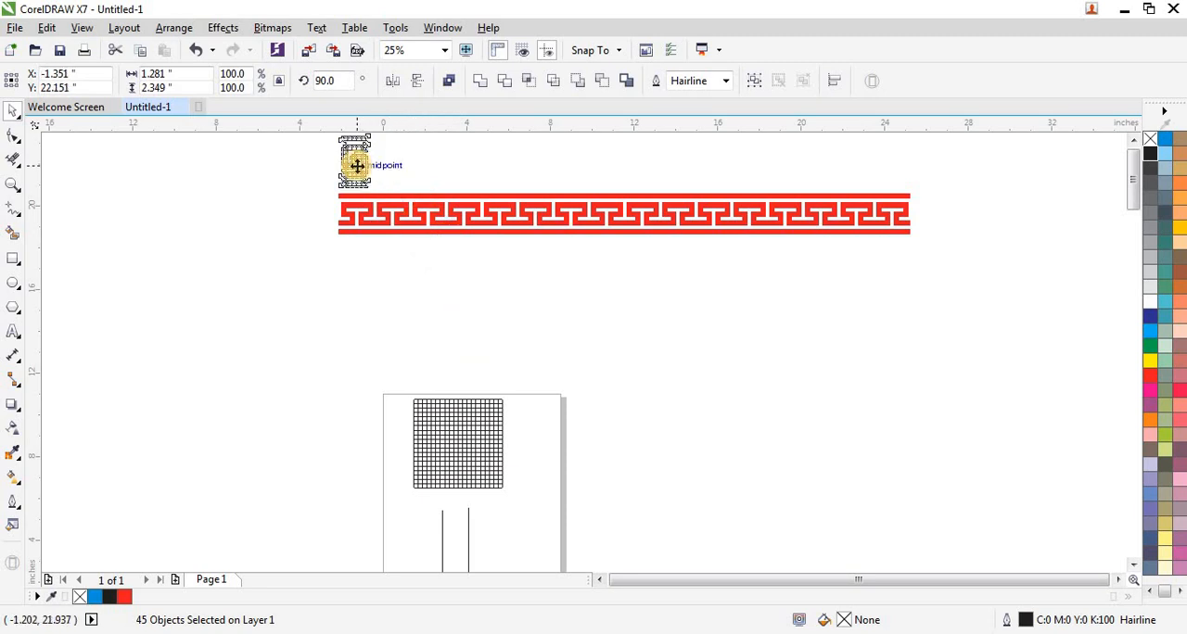
Weld the motif's cells into one curve and fill it with cyan.
{"action": "key", "text": "shift+F2"}
{"action": "scroll", "coordinate": [374, 275], "scroll_direction": "down", "scroll_amount": 1}
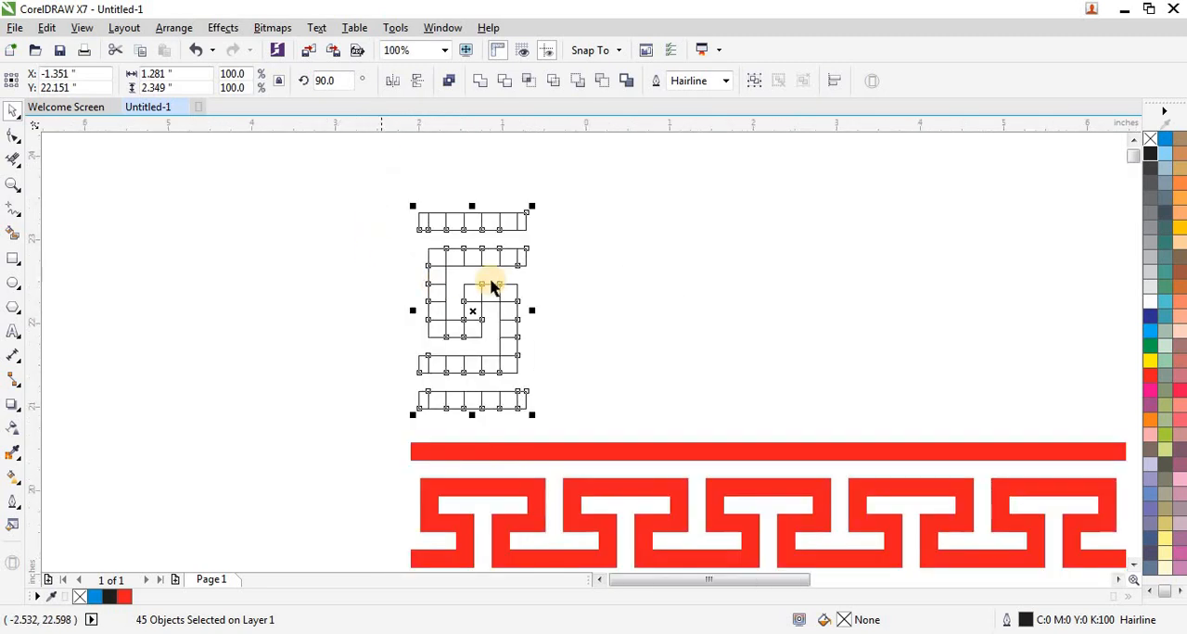
{"action": "left_click", "coordinate": [503, 88]}
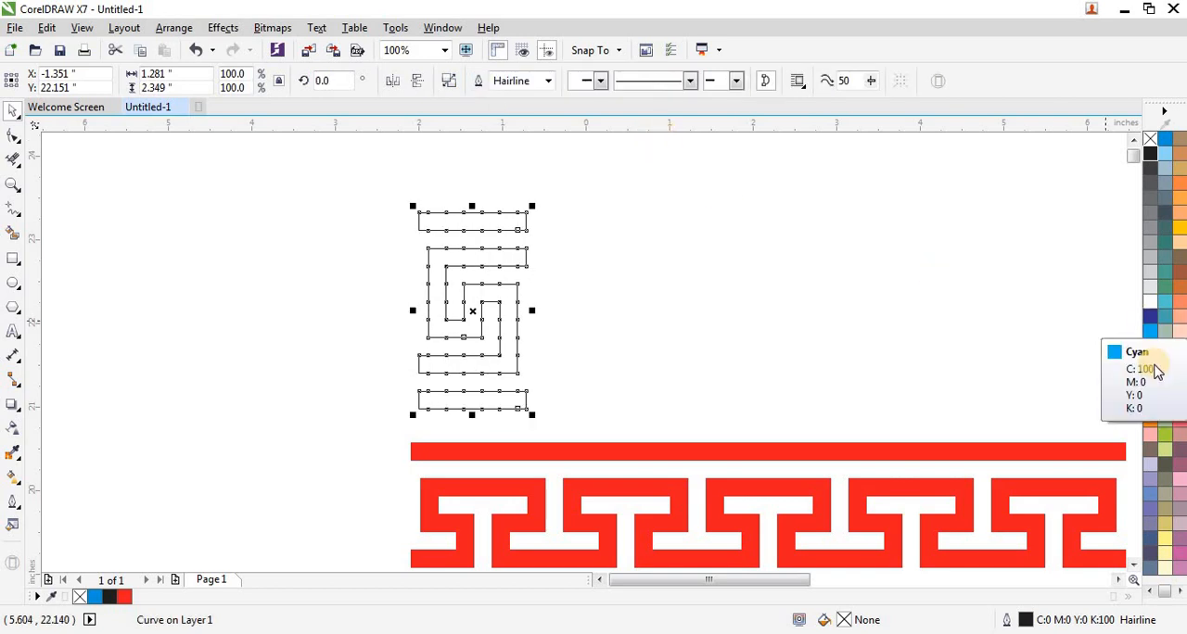
{"action": "left_click", "coordinate": [1149, 331]}
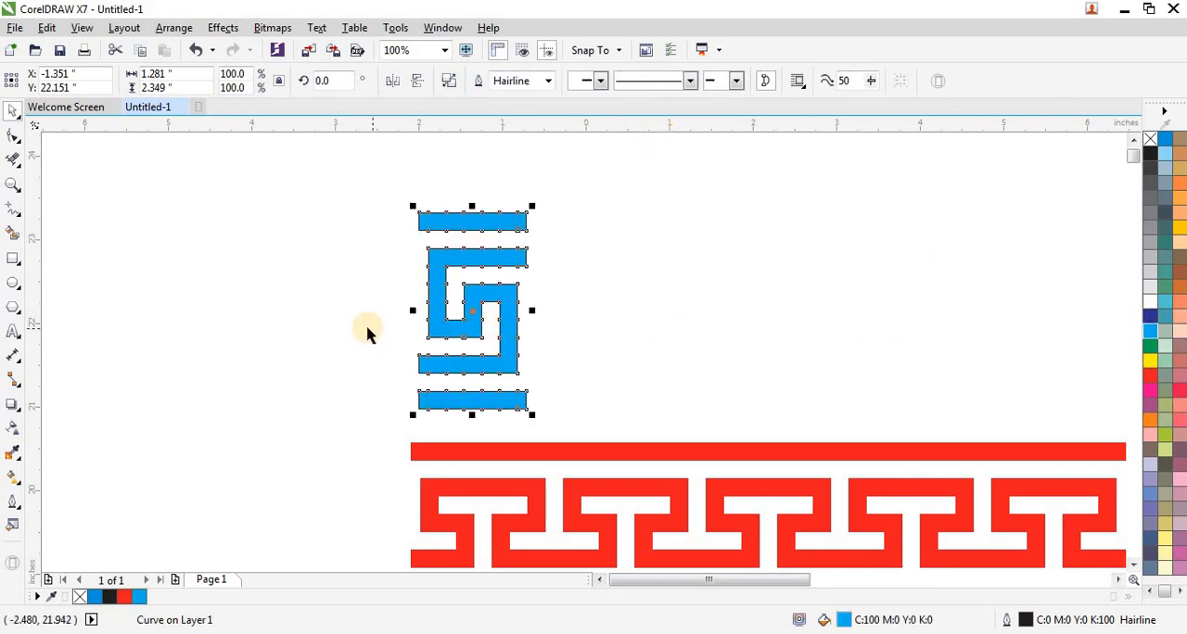
Place a horizontally mirrored copy flush against the cyan motif's right side and repeat the duplication to form a border of 22 motifs.
{"action": "left_click_drag", "start_coordinate": [413, 310], "coordinate": [612, 326]}
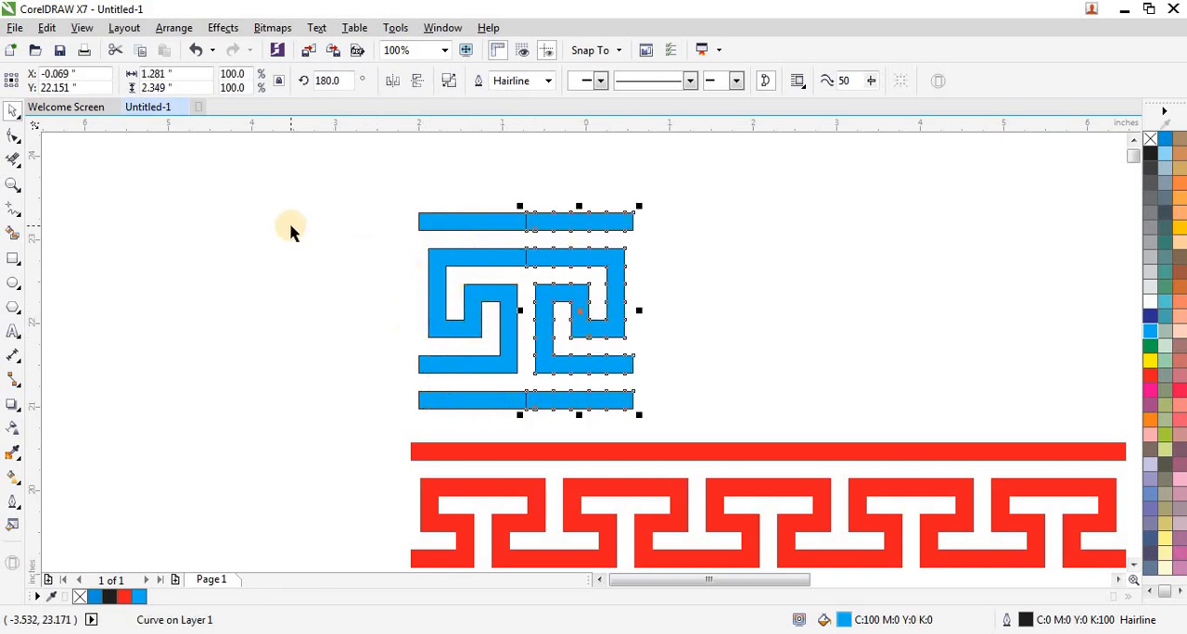
{"action": "scroll", "coordinate": [291, 232], "scroll_direction": "down", "scroll_amount": 2}
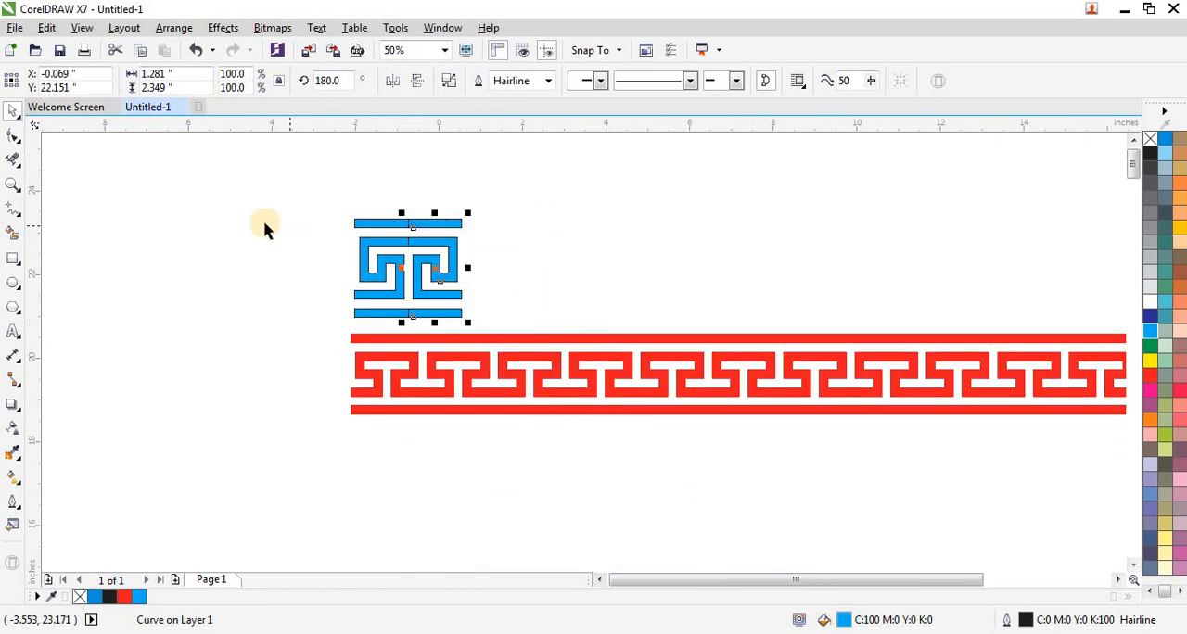
{"action": "scroll", "coordinate": [264, 228], "scroll_direction": "down", "scroll_amount": 2}
{"action": "key", "text": "ctrl+r"}
{"action": "key", "text": "ctrl+r"}
{"action": "key", "text": "ctrl+r"}
{"action": "key", "text": "ctrl+r"}
{"action": "key", "text": "ctrl+r"}
{"action": "key", "text": "ctrl+r"}
{"action": "key", "text": "ctrl+r"}
{"action": "key", "text": "ctrl+r"}
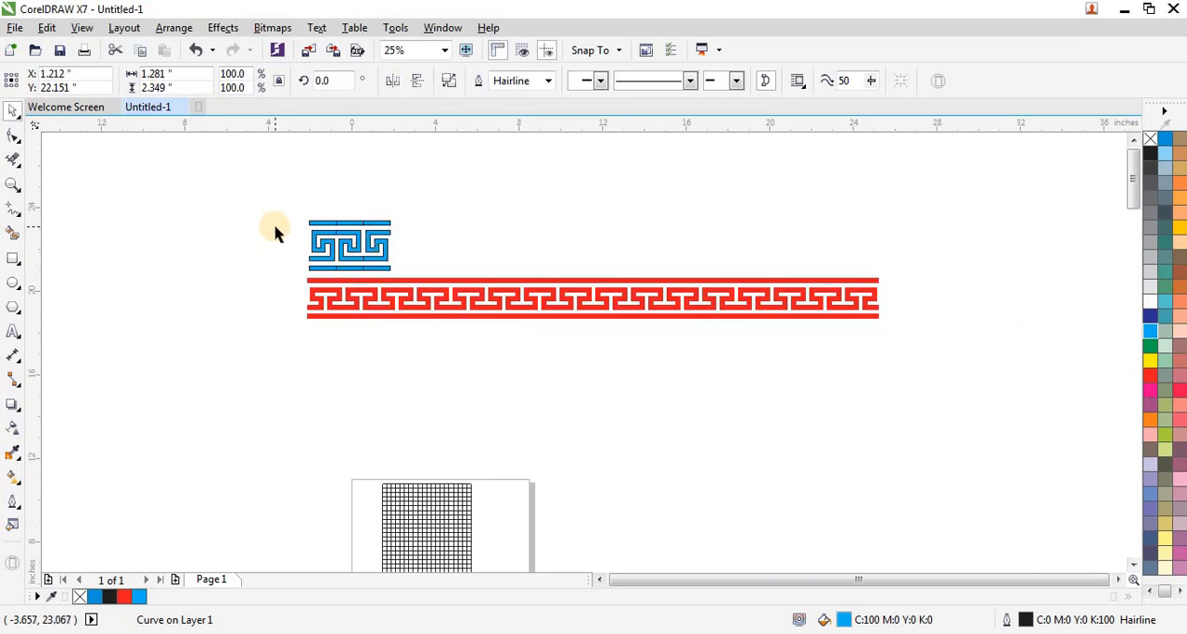
{"action": "key", "text": "ctrl+r"}
{"action": "key", "text": "ctrl+r"}
{"action": "key", "text": "ctrl+r"}
{"action": "key", "text": "ctrl+r"}
{"action": "key", "text": "ctrl+r"}
{"action": "key", "text": "ctrl+r"}
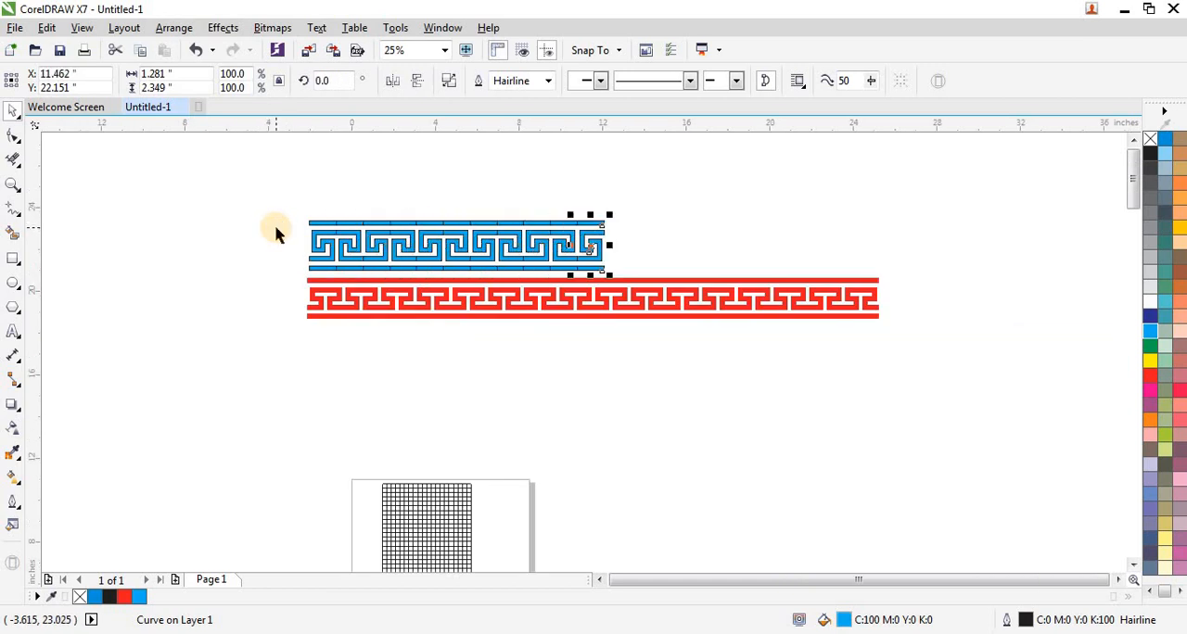
{"action": "key", "text": "ctrl+r"}
{"action": "key", "text": "ctrl+r"}
{"action": "key", "text": "ctrl+r"}
{"action": "key", "text": "ctrl+r"}
{"action": "key", "text": "ctrl+r"}
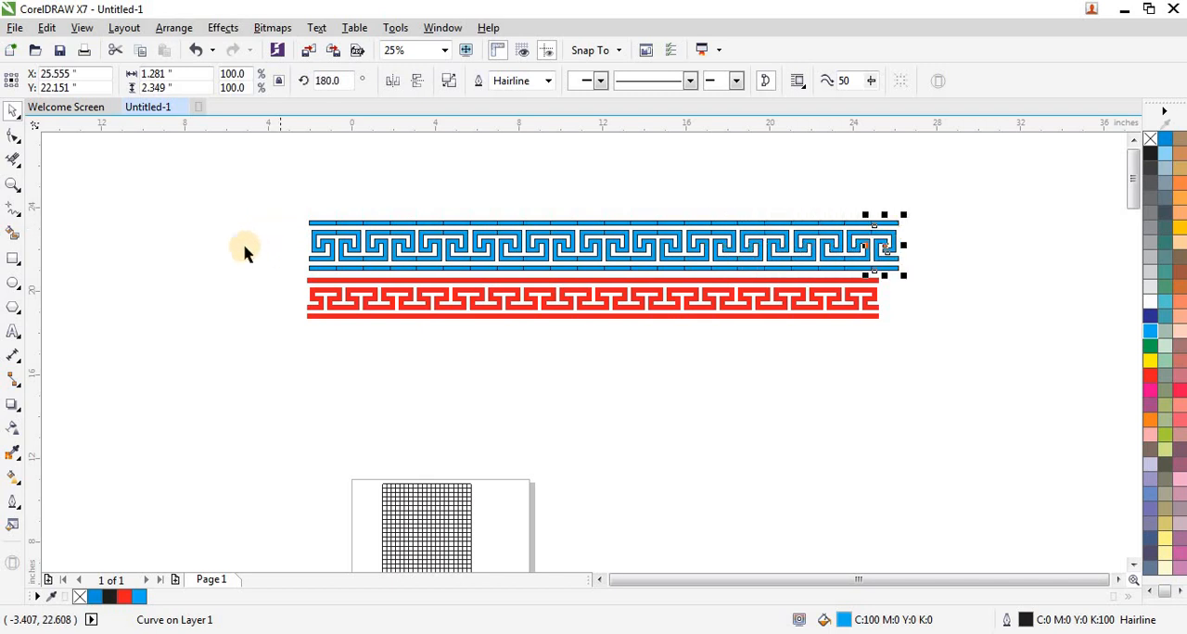
Remove the outline from all motifs of the cyan border and deselect them.
{"action": "left_click_drag", "start_coordinate": [252, 200], "coordinate": [927, 283]}
{"action": "right_click", "coordinate": [1149, 139]}
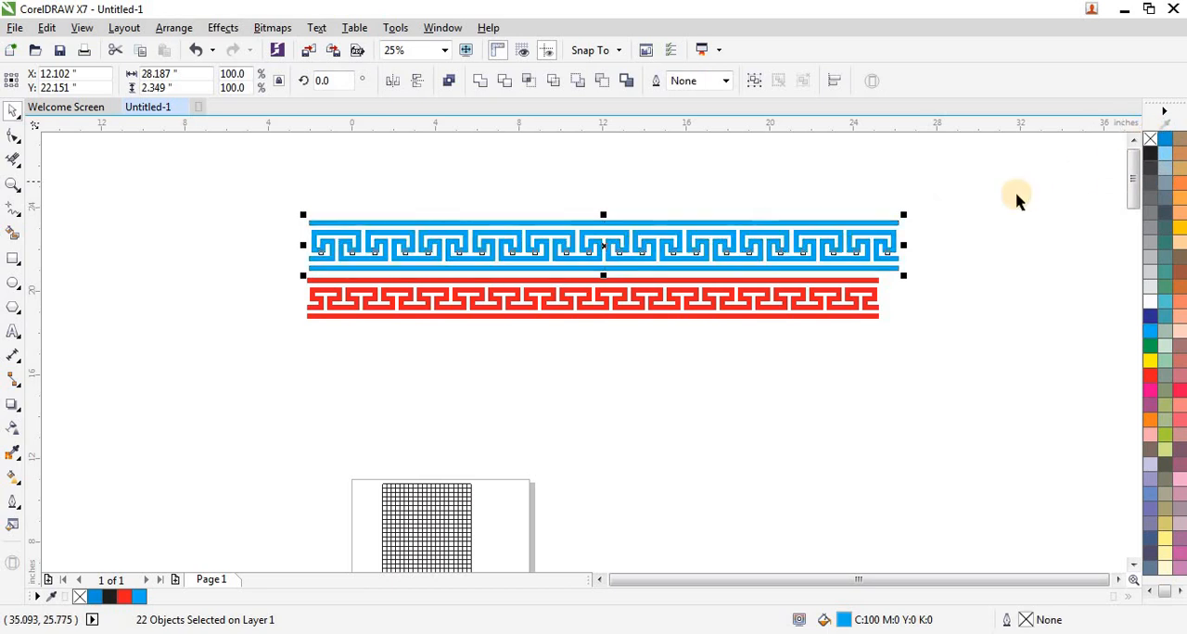
{"action": "left_click", "coordinate": [992, 197]}
{"action": "left_click_drag", "start_coordinate": [811, 270], "coordinate": [267, 284]}
{"action": "key", "text": "shift+F2"}
{"action": "left_click", "coordinate": [393, 254]}
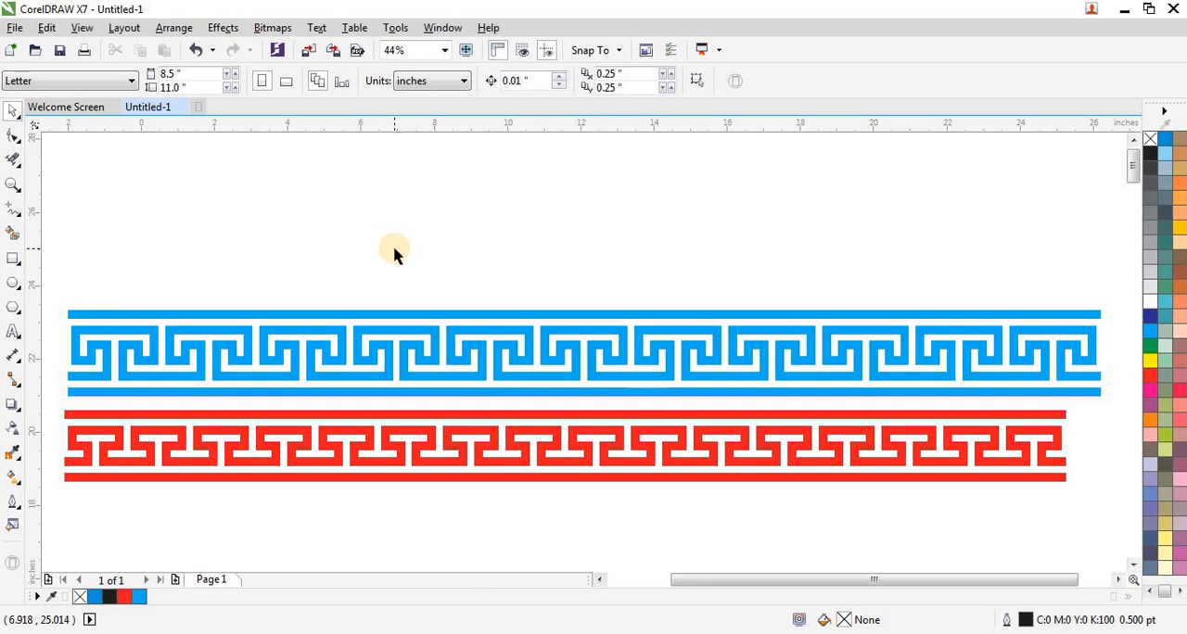
Delete the right one of the two vertical guide lines below the grid.
{"action": "scroll", "coordinate": [411, 217], "scroll_direction": "down", "scroll_amount": 3}
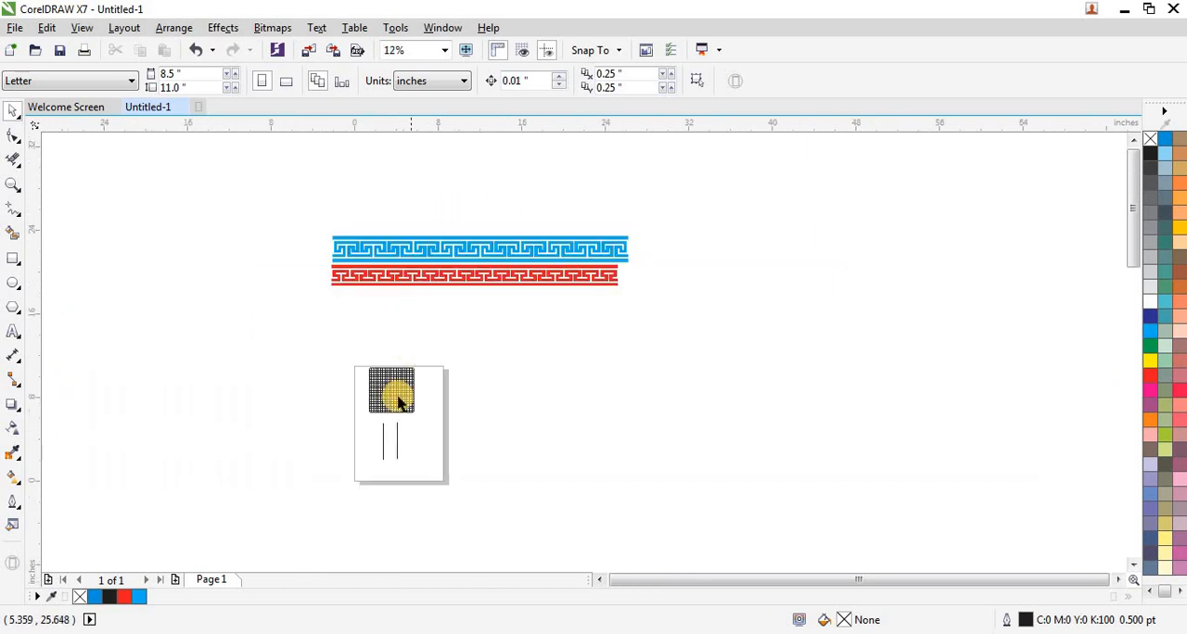
{"action": "scroll", "coordinate": [377, 410], "scroll_direction": "up", "scroll_amount": 1}
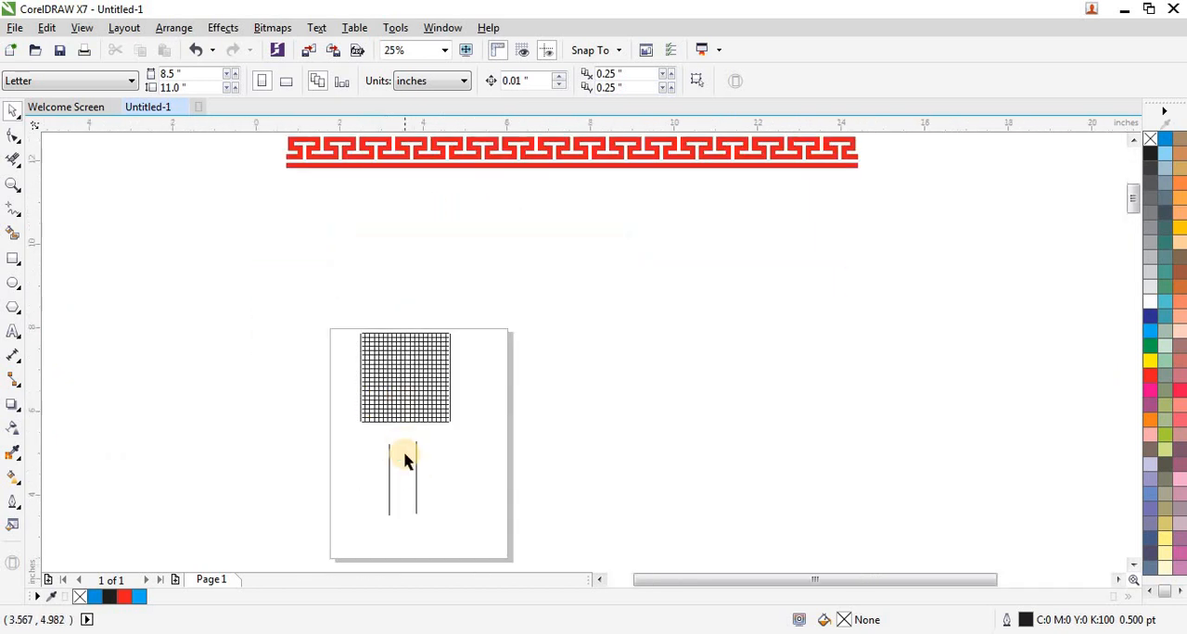
{"action": "scroll", "coordinate": [413, 468], "scroll_direction": "up", "scroll_amount": 2}
{"action": "left_click", "coordinate": [450, 460]}
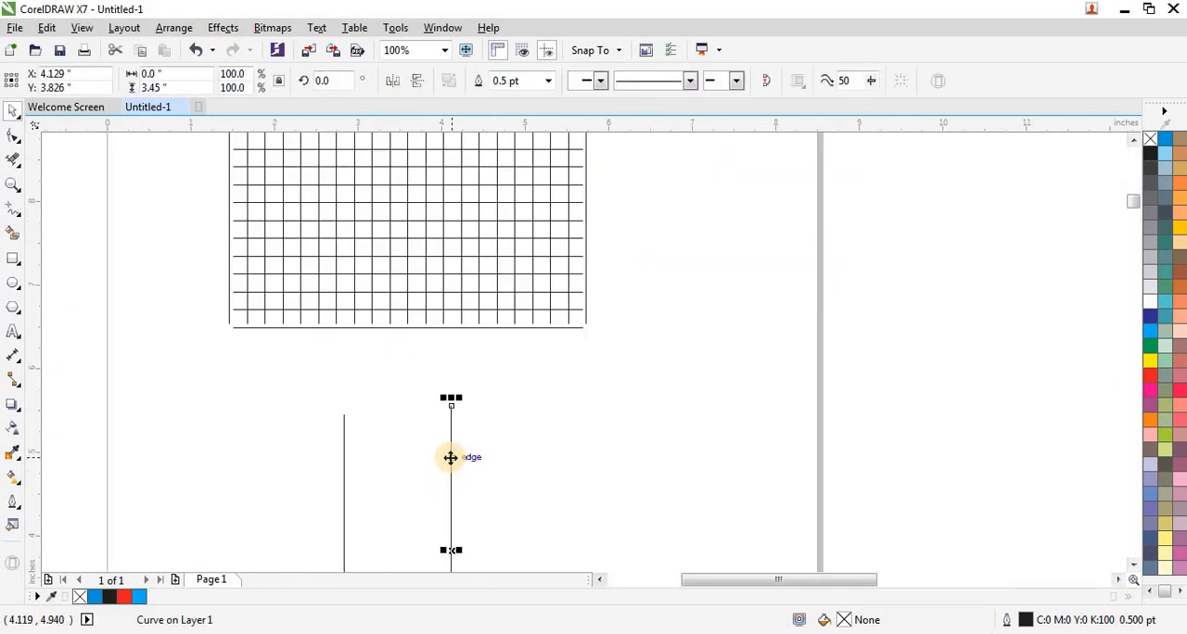
{"action": "key", "text": "Delete"}
Smart-fill a vertical column of five cells near the middle of the grid with blue.
{"action": "scroll", "coordinate": [441, 456], "scroll_direction": "down", "scroll_amount": 1}
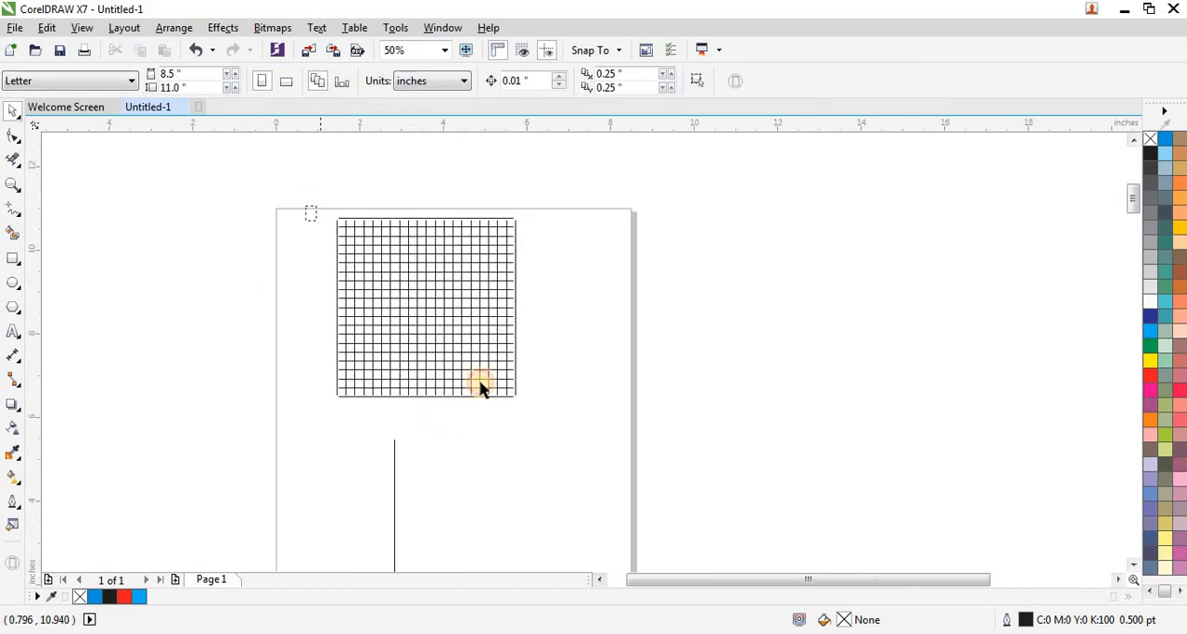
{"action": "left_click_drag", "start_coordinate": [480, 388], "coordinate": [528, 419]}
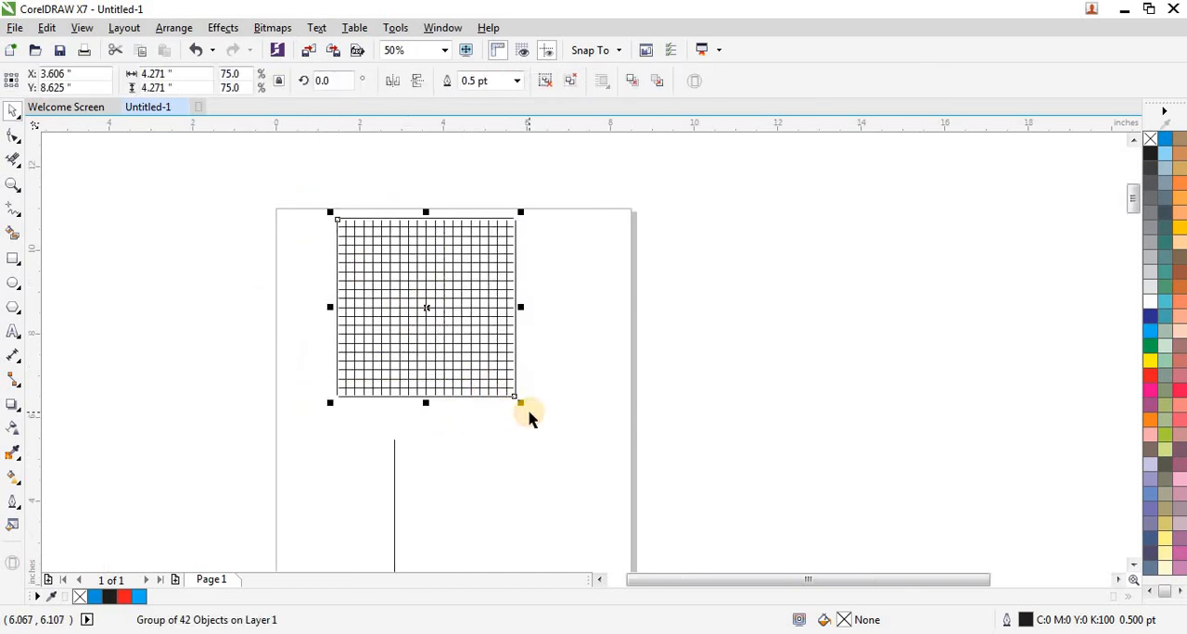
{"action": "key", "text": "shift+F2"}
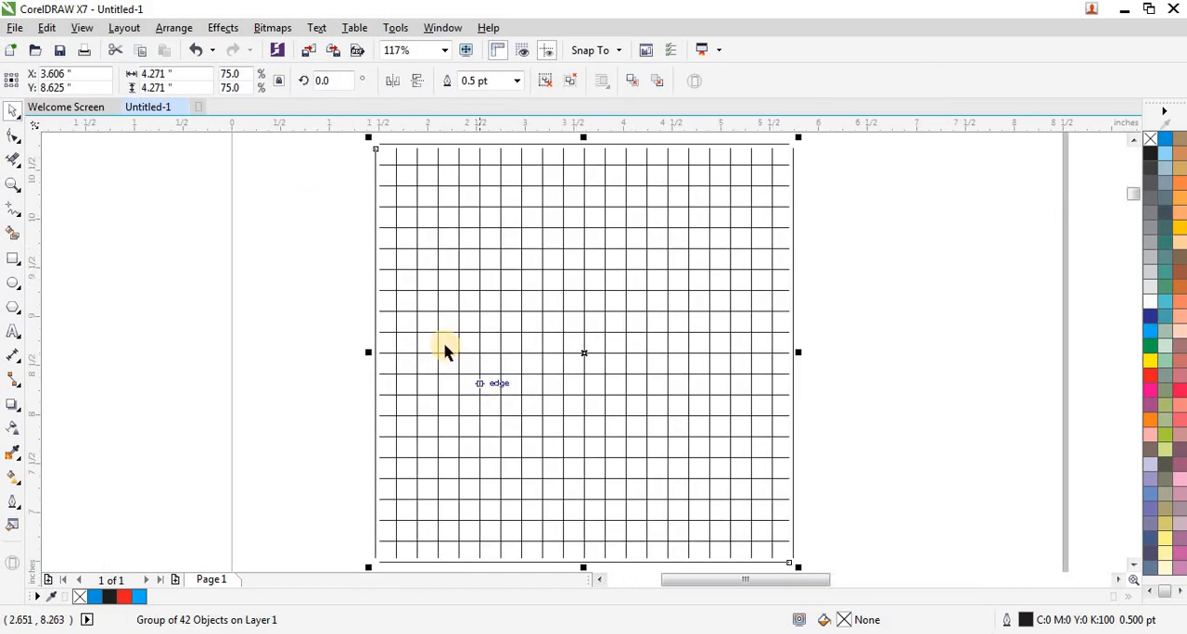
{"action": "left_click", "coordinate": [11, 238]}
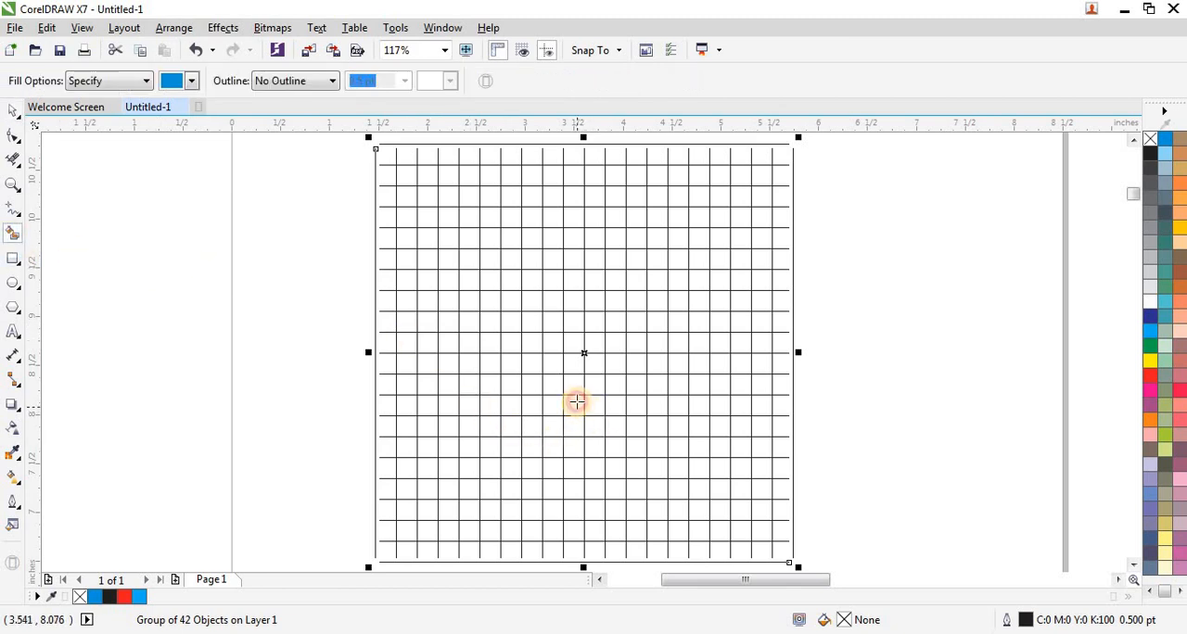
{"action": "left_click", "coordinate": [576, 401]}
{"action": "left_click", "coordinate": [573, 382]}
{"action": "left_click", "coordinate": [573, 362]}
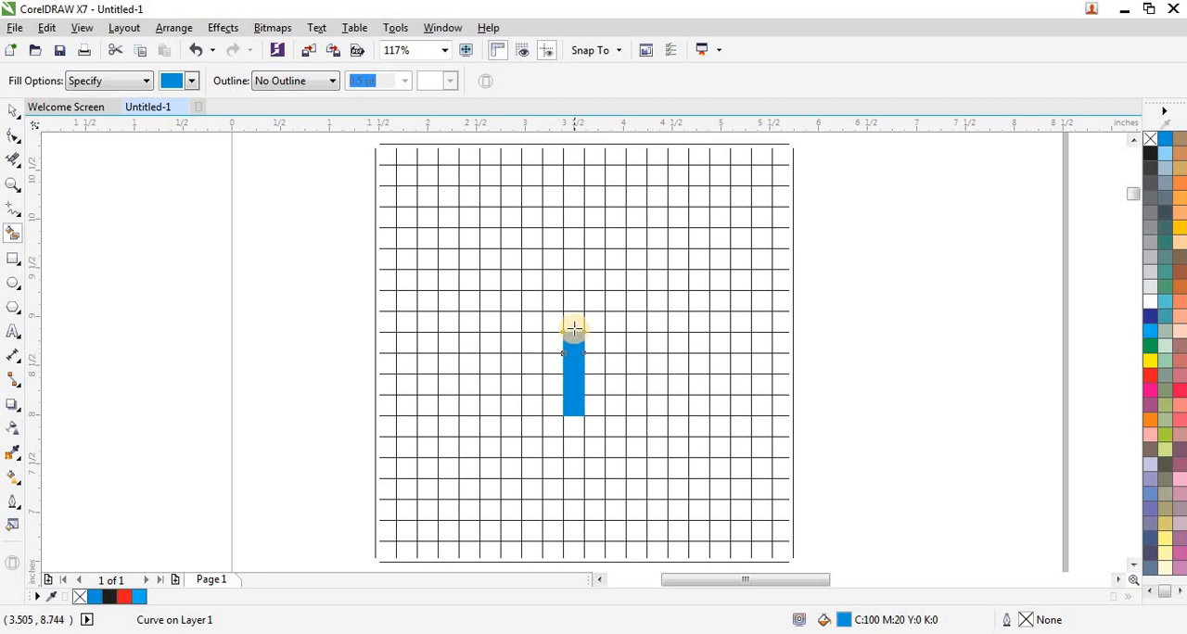
{"action": "left_click", "coordinate": [574, 326]}
Smart-fill a blue upper hook from the column's middle cell: two cells left, four up and four right.
{"action": "scroll", "coordinate": [557, 375], "scroll_direction": "up", "scroll_amount": 2}
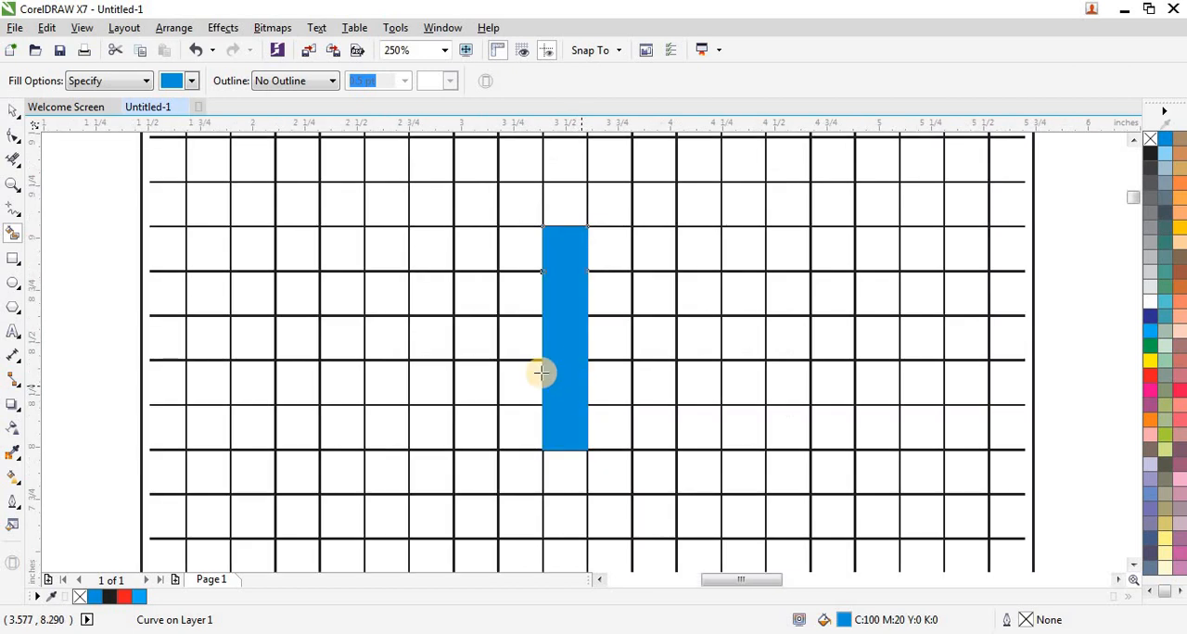
{"action": "left_click", "coordinate": [501, 342]}
{"action": "left_click", "coordinate": [475, 334]}
{"action": "left_click", "coordinate": [474, 282]}
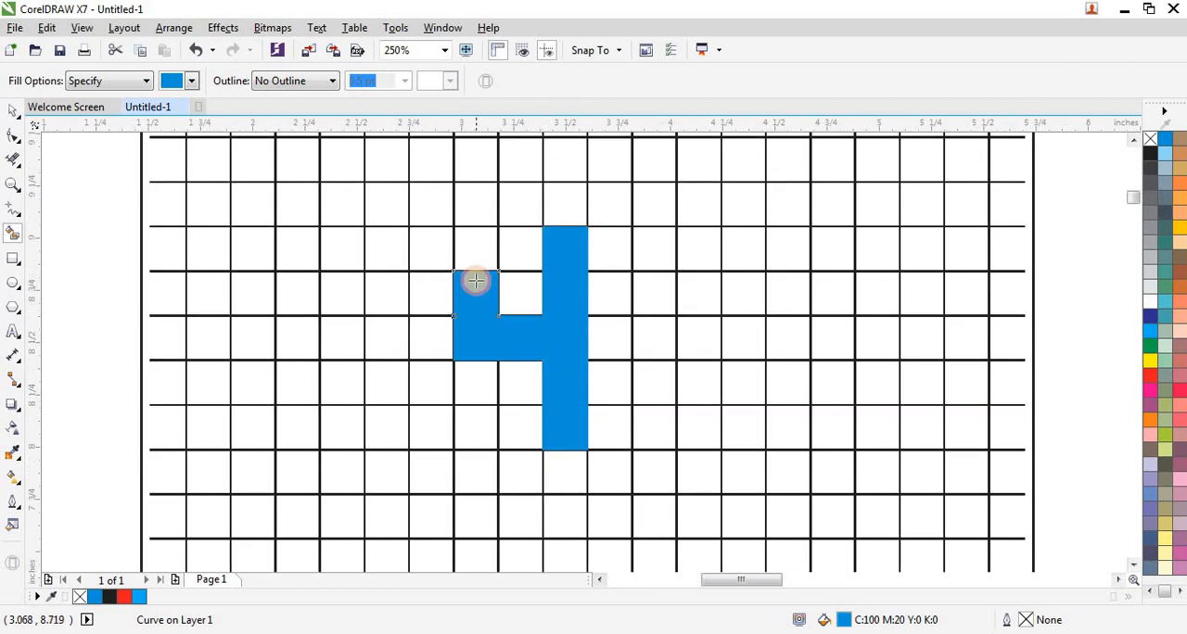
{"action": "left_click", "coordinate": [476, 256]}
{"action": "left_click", "coordinate": [474, 209]}
{"action": "left_click", "coordinate": [484, 169]}
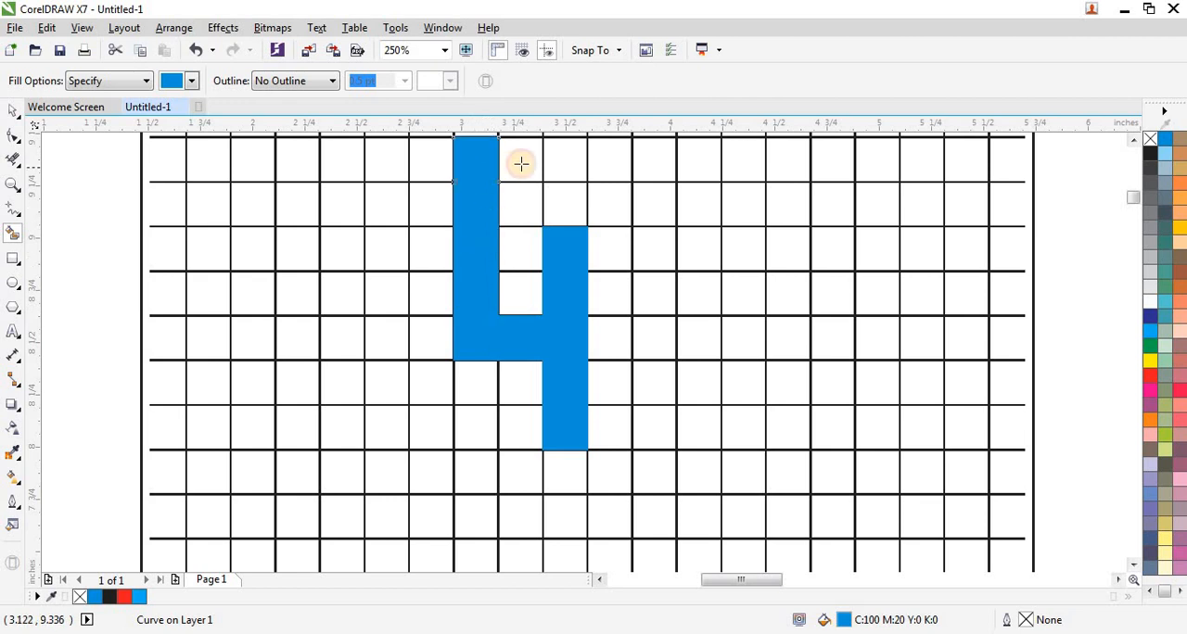
{"action": "left_click", "coordinate": [522, 164]}
{"action": "left_click", "coordinate": [572, 164]}
{"action": "left_click", "coordinate": [627, 159]}
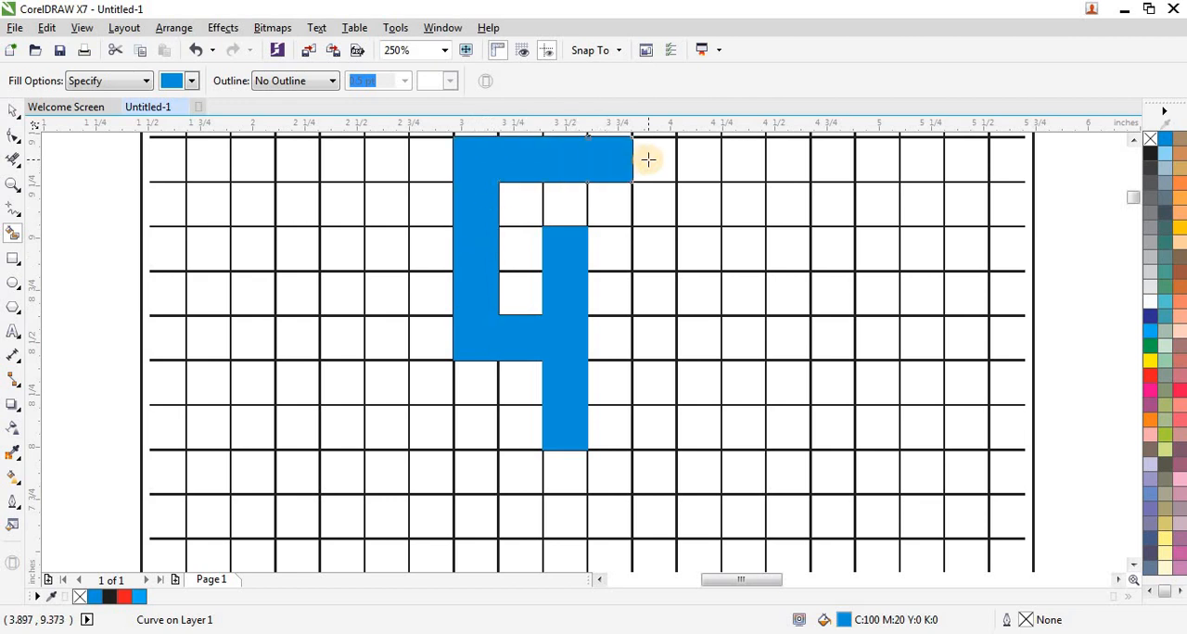
{"action": "left_click", "coordinate": [649, 162]}
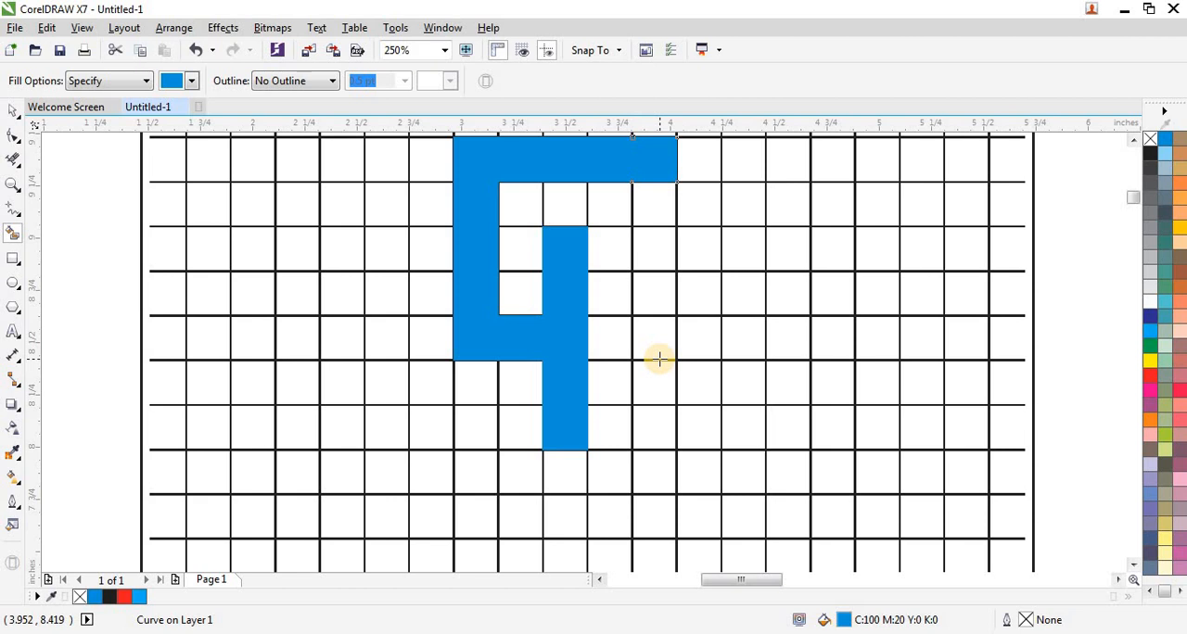
Smart-fill a blue lower hook from the column's middle cell: two cells right, four down and four left.
{"action": "left_click", "coordinate": [605, 340]}
{"action": "left_click", "coordinate": [646, 336]}
{"action": "left_click", "coordinate": [654, 380]}
{"action": "left_click", "coordinate": [659, 426]}
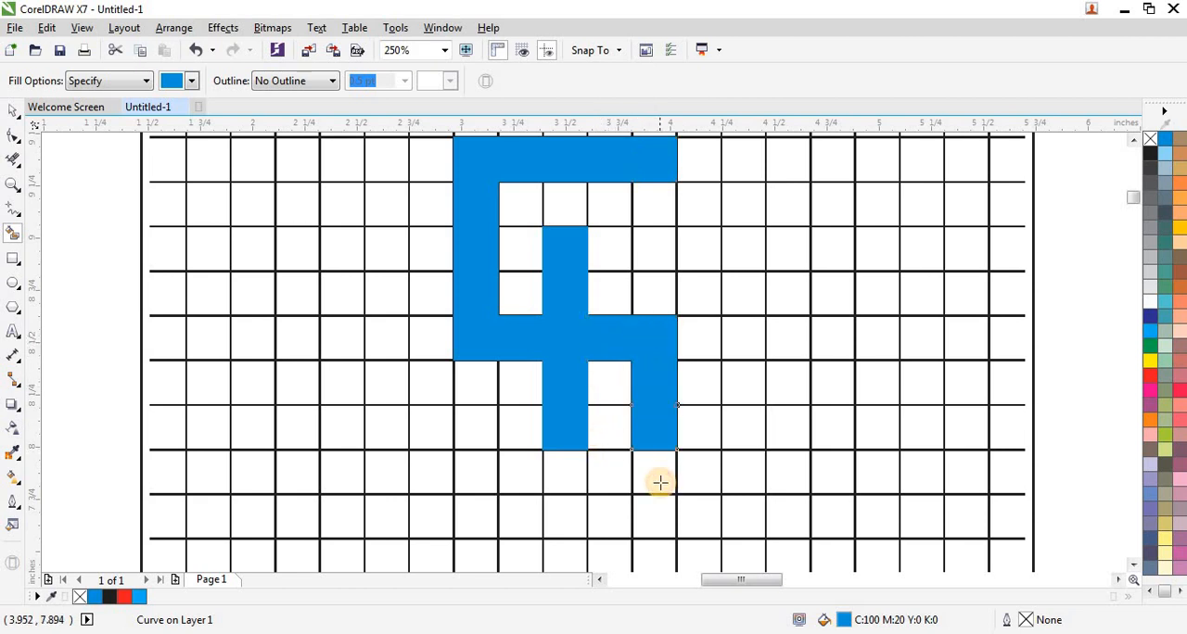
{"action": "left_click", "coordinate": [658, 473]}
{"action": "left_click", "coordinate": [655, 516]}
{"action": "left_click", "coordinate": [612, 513]}
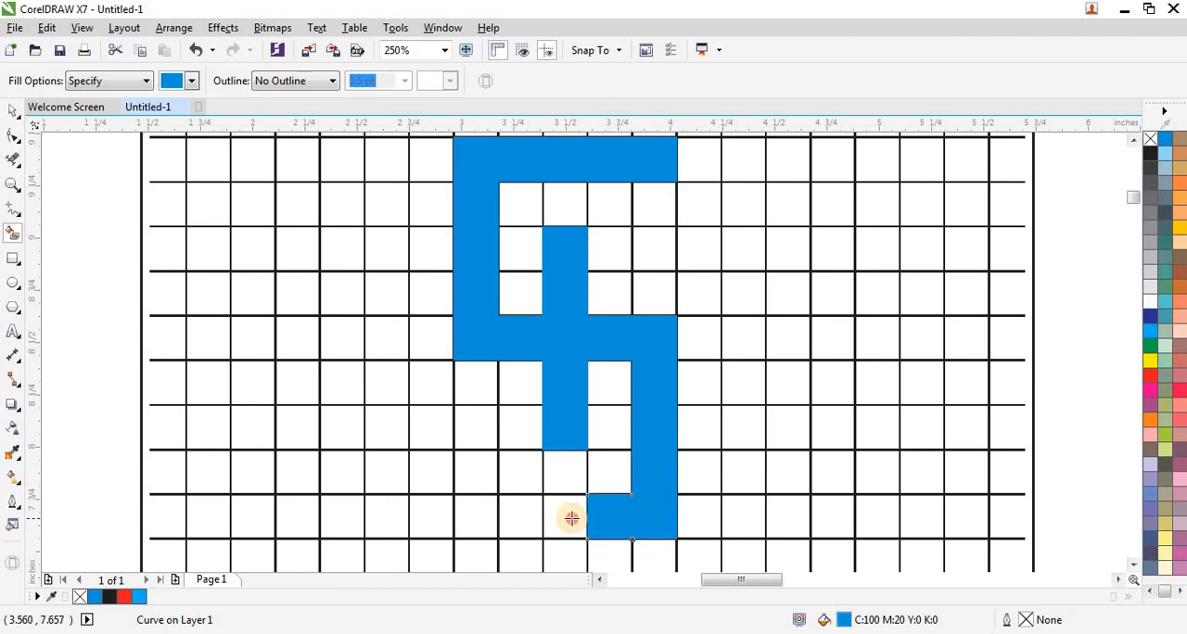
{"action": "left_click", "coordinate": [570, 515]}
{"action": "left_click", "coordinate": [521, 518]}
{"action": "left_click", "coordinate": [477, 521]}
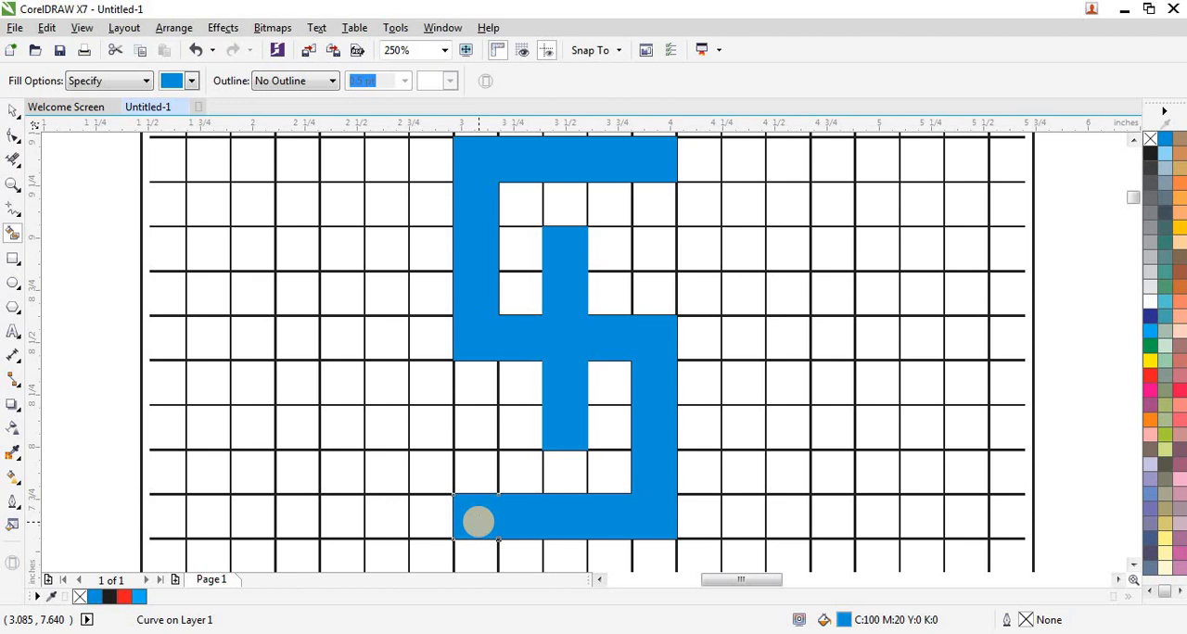
Smart-fill three cells left of the column's bottom cell and extend the lower hook's end one cell left.
{"action": "left_click", "coordinate": [501, 431]}
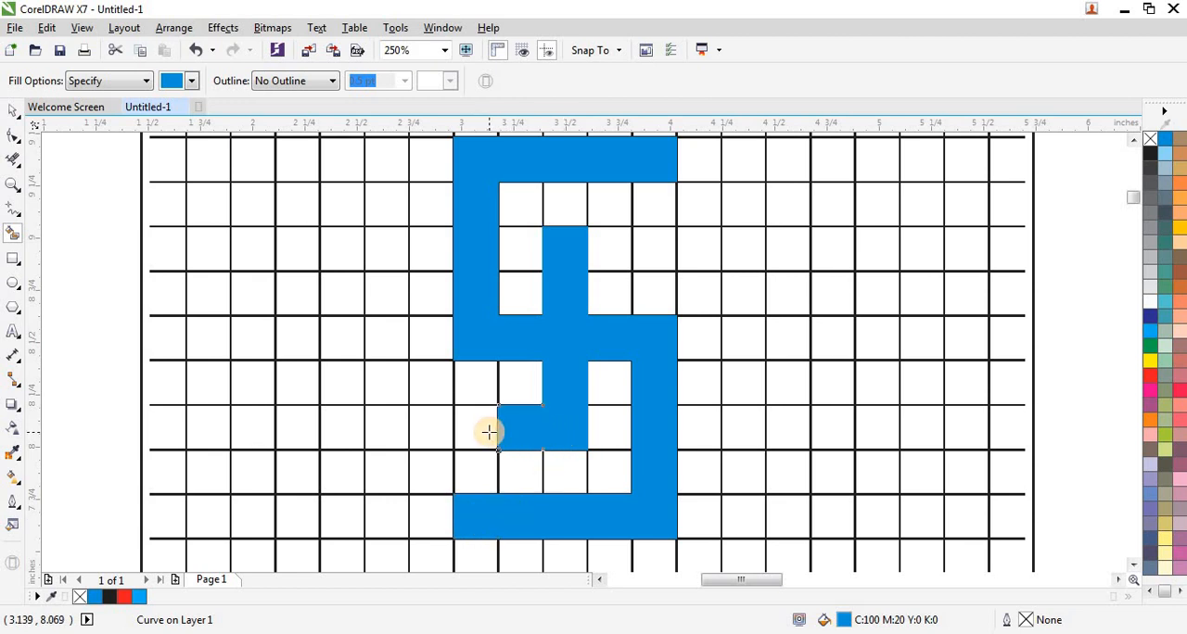
{"action": "left_click", "coordinate": [468, 429]}
{"action": "left_click", "coordinate": [446, 429]}
{"action": "left_click", "coordinate": [437, 503]}
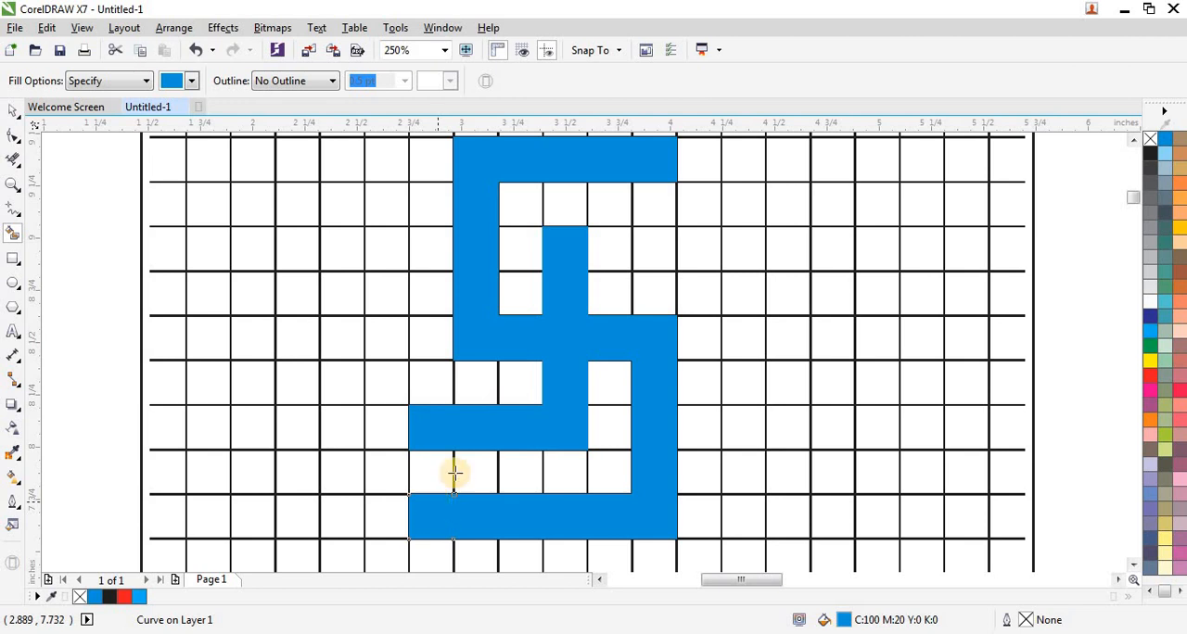
Smart-fill three cells right of the column's top cell and extend the upper hook's end one cell right.
{"action": "left_click", "coordinate": [609, 251]}
{"action": "left_click", "coordinate": [651, 246]}
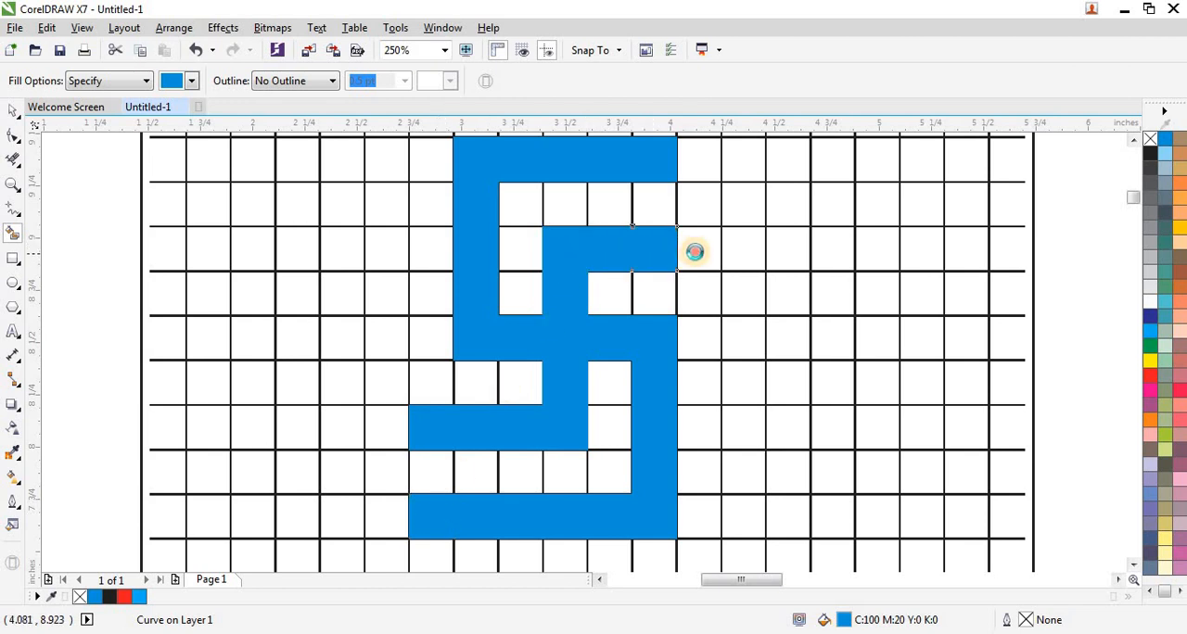
{"action": "left_click", "coordinate": [694, 250]}
{"action": "left_click", "coordinate": [702, 158]}
Smart-fill a horizontal row of seven blue cells above the motif, leaving one empty grid row between them.
{"action": "scroll", "coordinate": [502, 412], "scroll_direction": "down", "scroll_amount": 2}
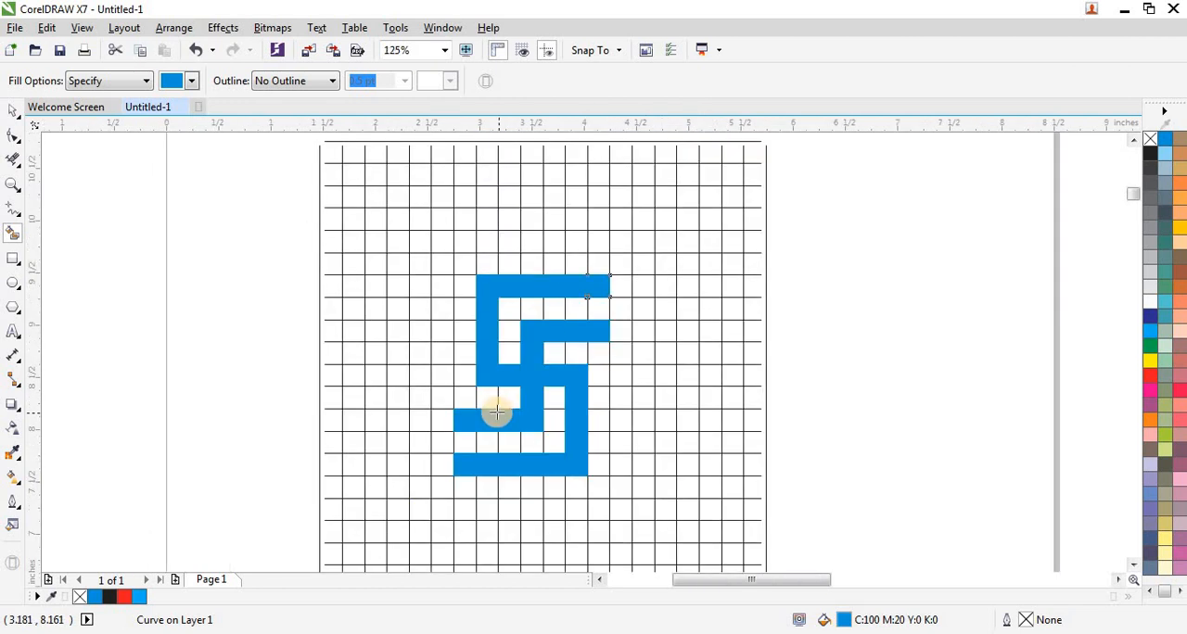
{"action": "left_click", "coordinate": [474, 246]}
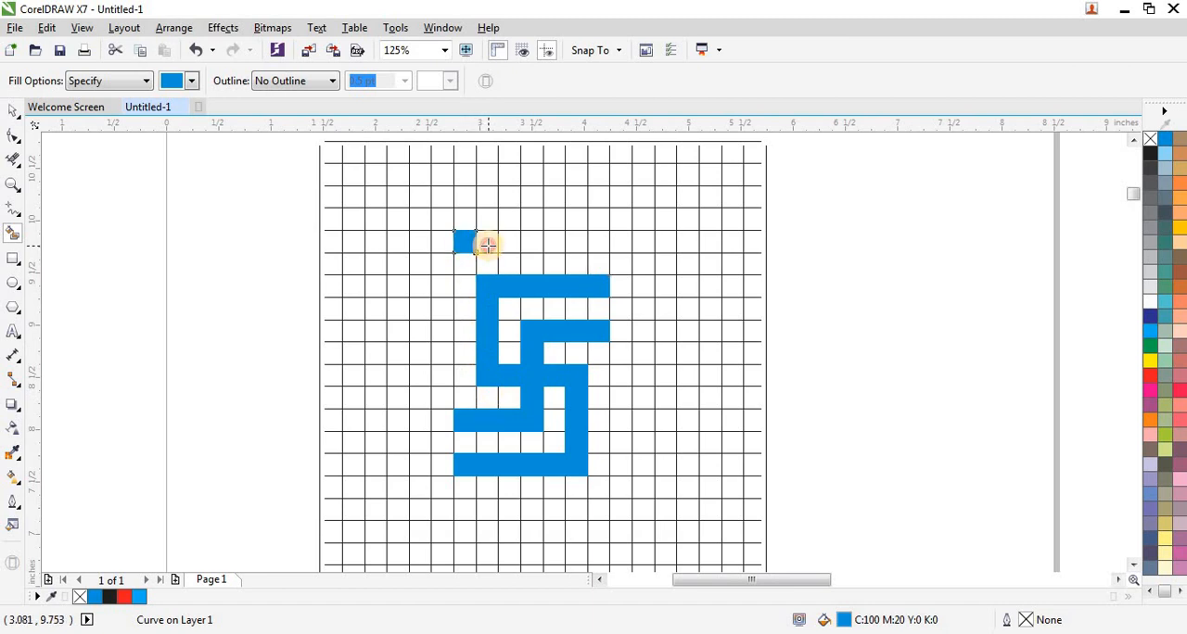
{"action": "left_click", "coordinate": [488, 247]}
{"action": "left_click", "coordinate": [511, 247]}
{"action": "left_click", "coordinate": [536, 243]}
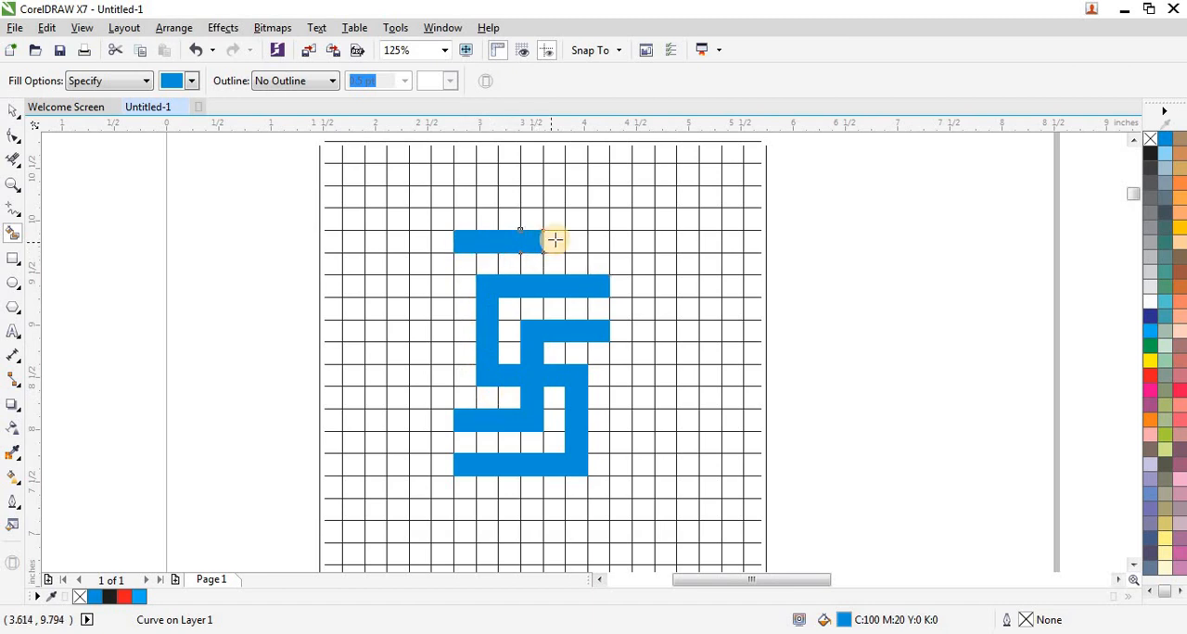
{"action": "left_click", "coordinate": [556, 243]}
{"action": "left_click", "coordinate": [581, 244]}
{"action": "left_click", "coordinate": [591, 247]}
{"action": "left_click", "coordinate": [505, 422]}
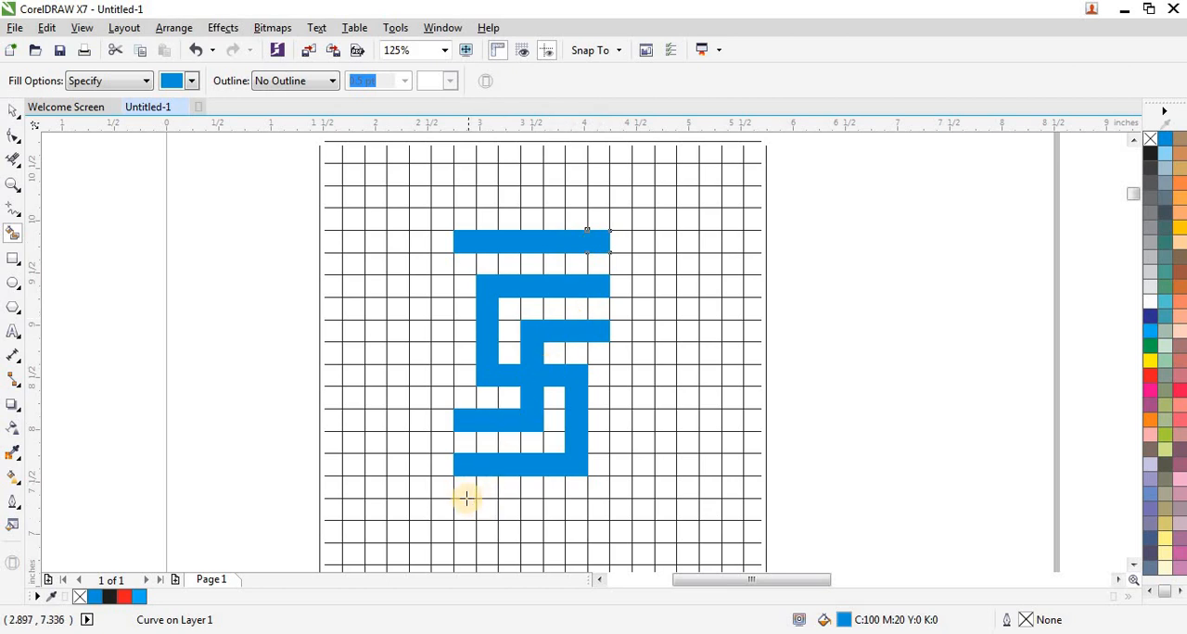
Smart-fill a matching row of seven blue cells below the motif, leaving one empty grid row between them.
{"action": "left_click", "coordinate": [468, 506]}
{"action": "left_click", "coordinate": [487, 508]}
{"action": "left_click", "coordinate": [509, 509]}
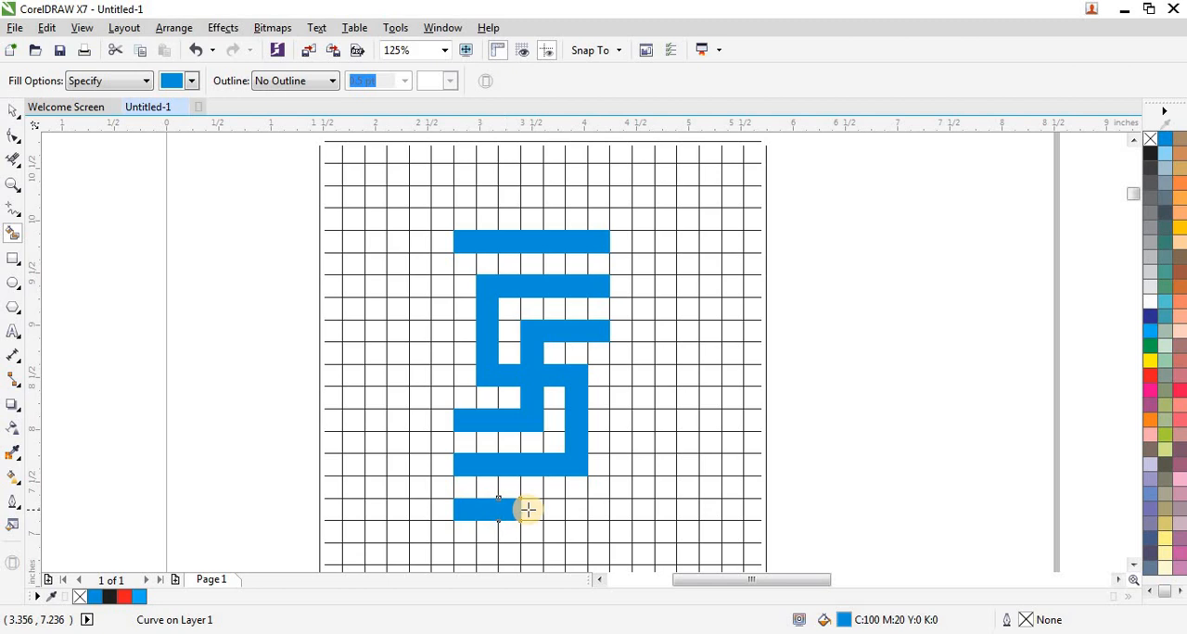
{"action": "left_click", "coordinate": [532, 509]}
{"action": "left_click", "coordinate": [549, 509]}
{"action": "left_click", "coordinate": [580, 509]}
{"action": "left_click", "coordinate": [597, 508]}
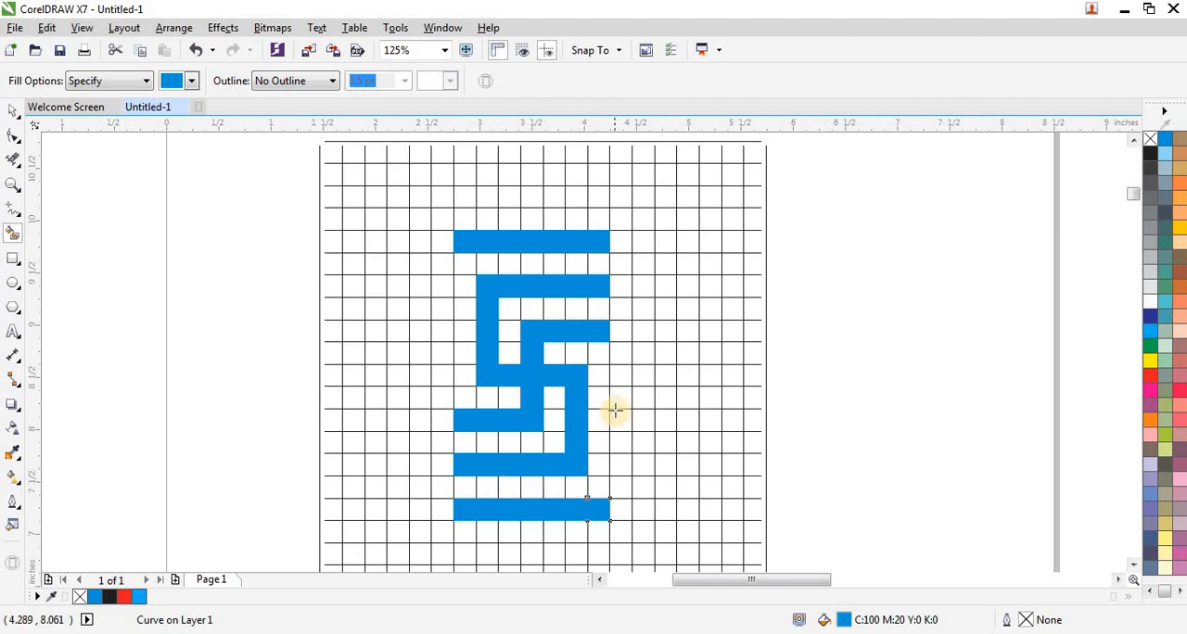
Select all blue cells and move them off the grid to just right of the vertical guide line below it.
{"action": "scroll", "coordinate": [615, 410], "scroll_direction": "down", "scroll_amount": 1}
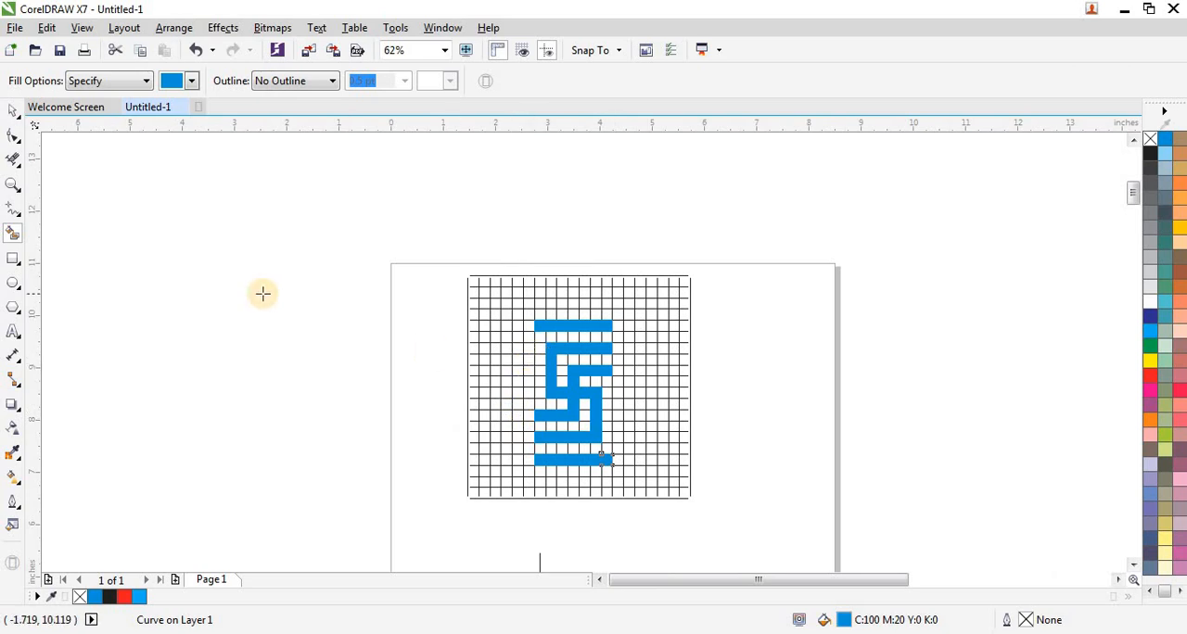
{"action": "left_click", "coordinate": [13, 110]}
{"action": "left_click_drag", "start_coordinate": [299, 287], "coordinate": [630, 469]}
{"action": "scroll", "coordinate": [544, 241], "scroll_direction": "down", "scroll_amount": 1}
{"action": "left_click_drag", "start_coordinate": [572, 308], "coordinate": [566, 446]}
{"action": "scroll", "coordinate": [565, 446], "scroll_direction": "up", "scroll_amount": 1}
{"action": "scroll", "coordinate": [566, 446], "scroll_direction": "up", "scroll_amount": 1}
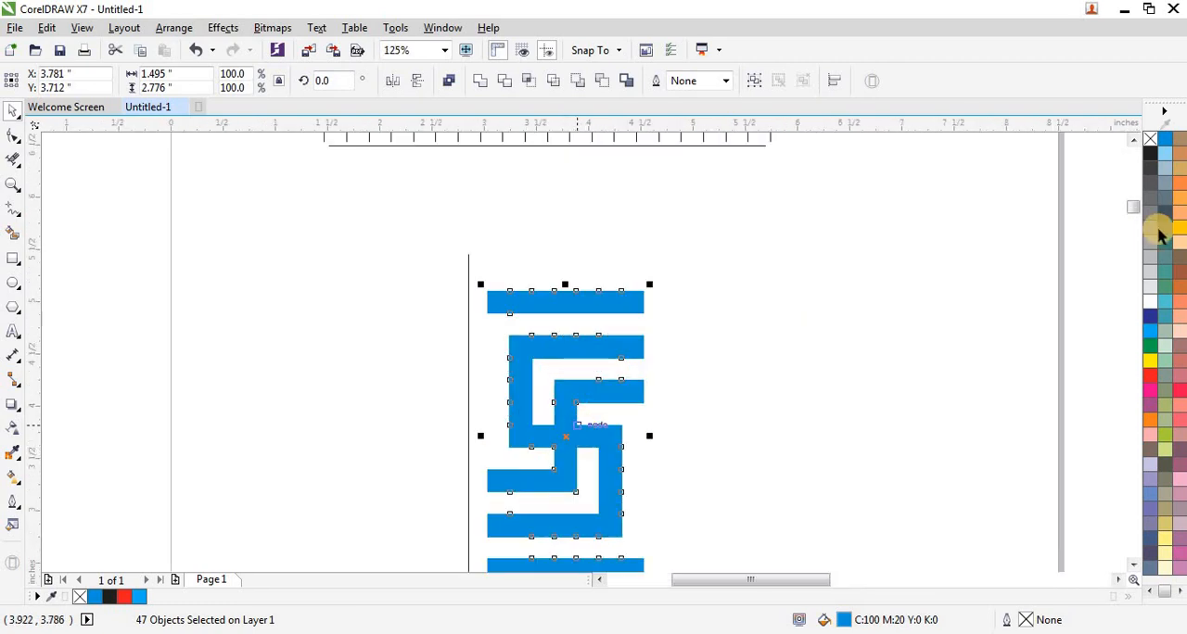
Remove the fill from the moved cells, give them a black outline and deselect them.
{"action": "left_click", "coordinate": [1149, 139]}
{"action": "right_click", "coordinate": [1150, 153]}
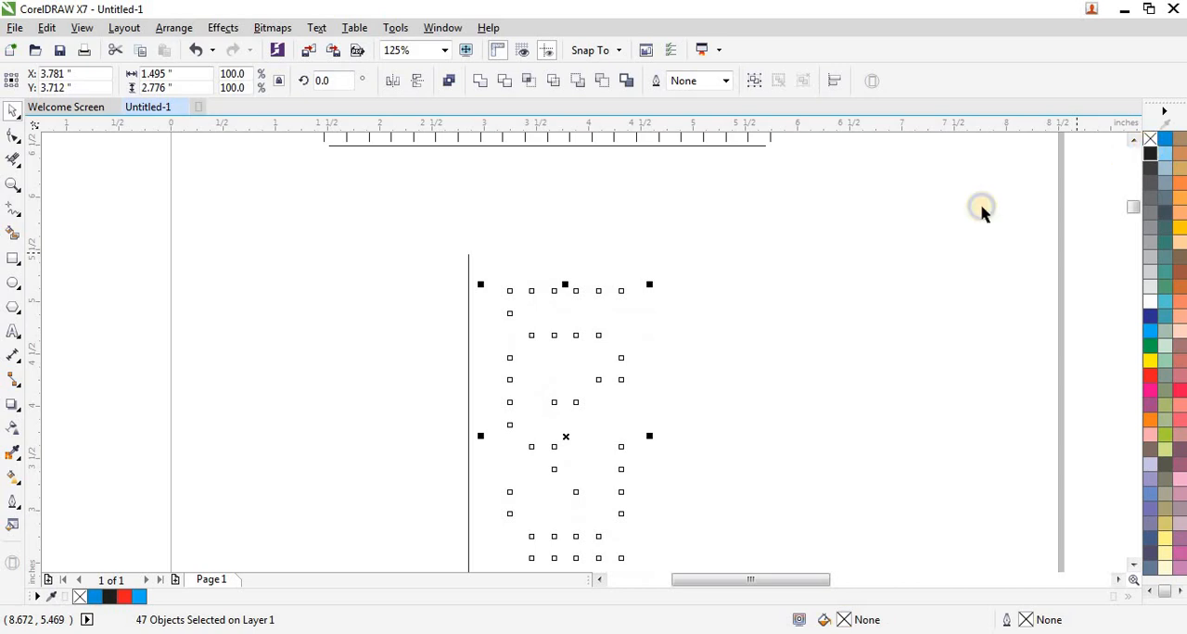
{"action": "left_click", "coordinate": [523, 247]}
Center the vertical guide line horizontally on the leftmost cell of the motif's top row.
{"action": "scroll", "coordinate": [495, 302], "scroll_direction": "up", "scroll_amount": 1}
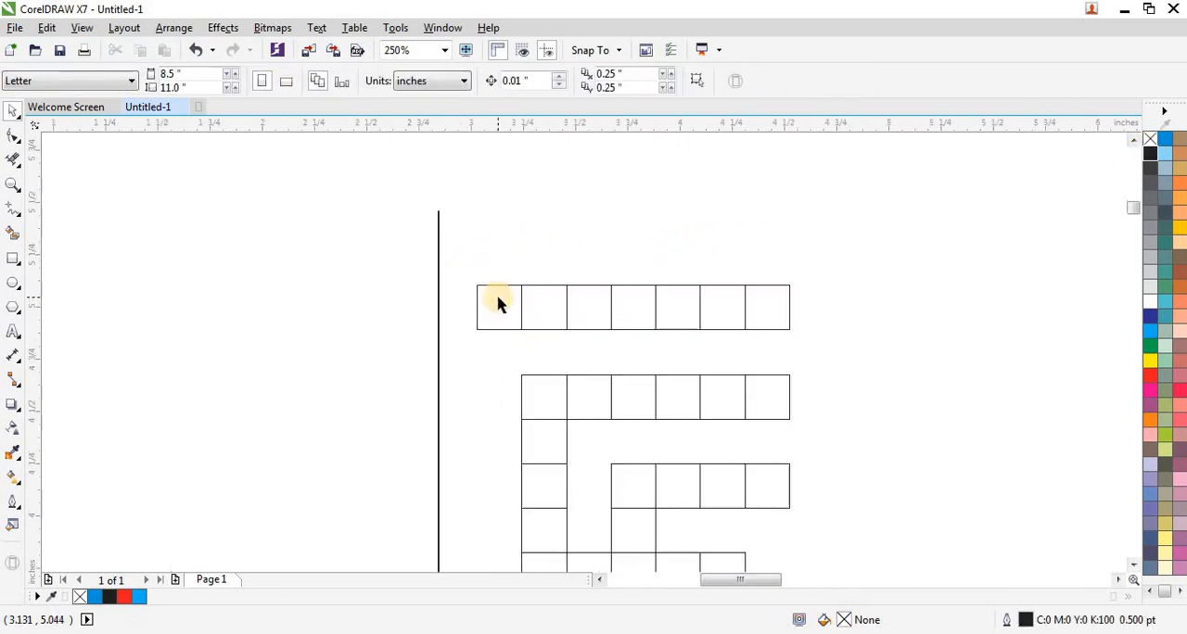
{"action": "left_click", "coordinate": [439, 295]}
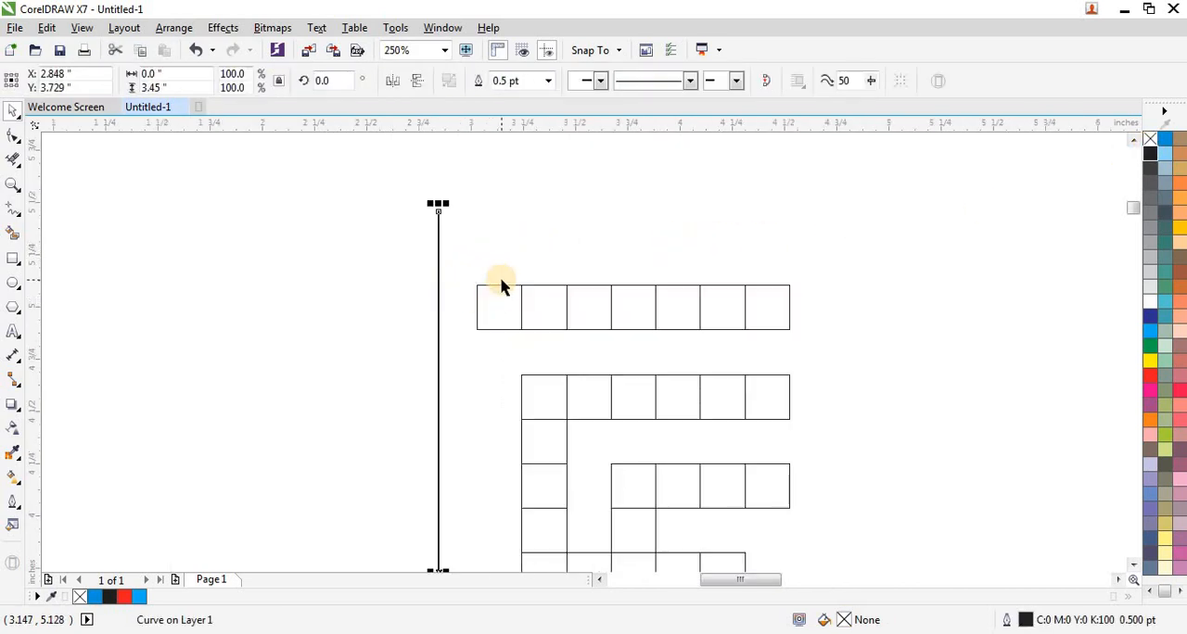
{"action": "left_click", "coordinate": [499, 290], "text": "shift"}
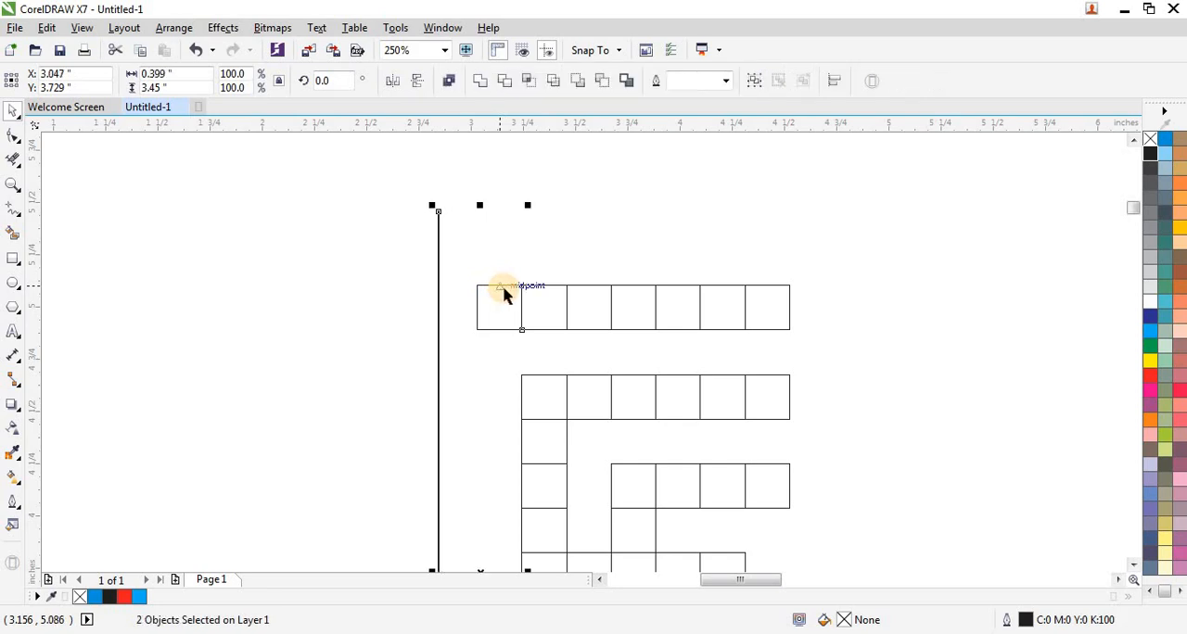
{"action": "key", "text": "c"}
{"action": "scroll", "coordinate": [431, 213], "scroll_direction": "down", "scroll_amount": 1}
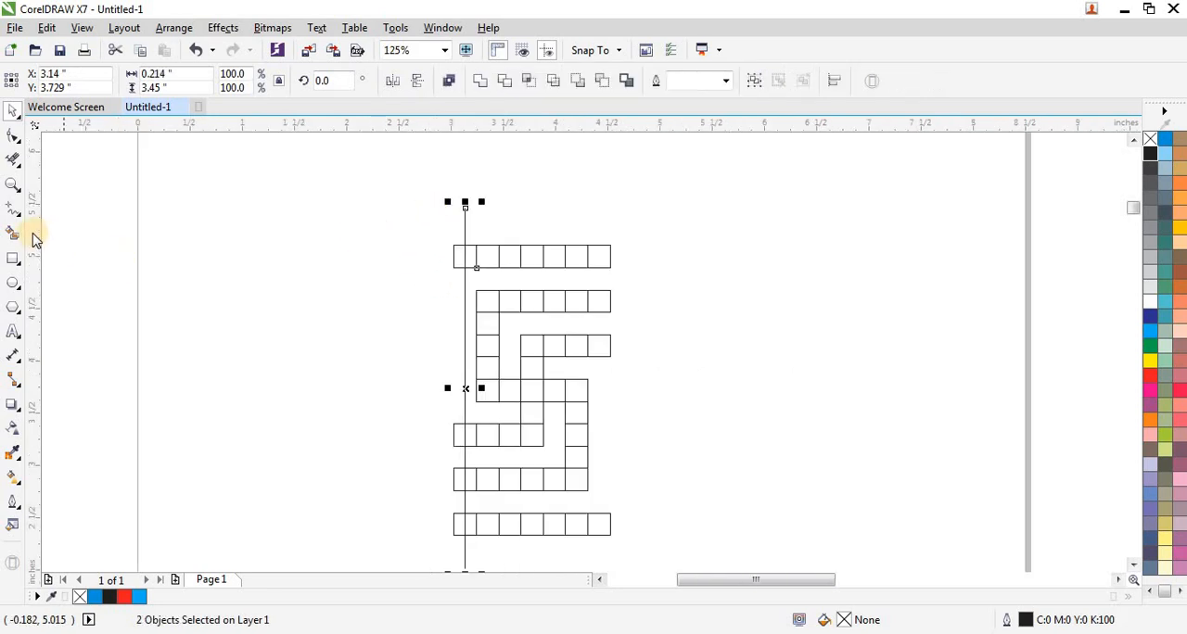
Delete all cell segments that stick out to the left of the guide line with the Virtual Segment Delete tool.
{"action": "left_click", "coordinate": [13, 160]}
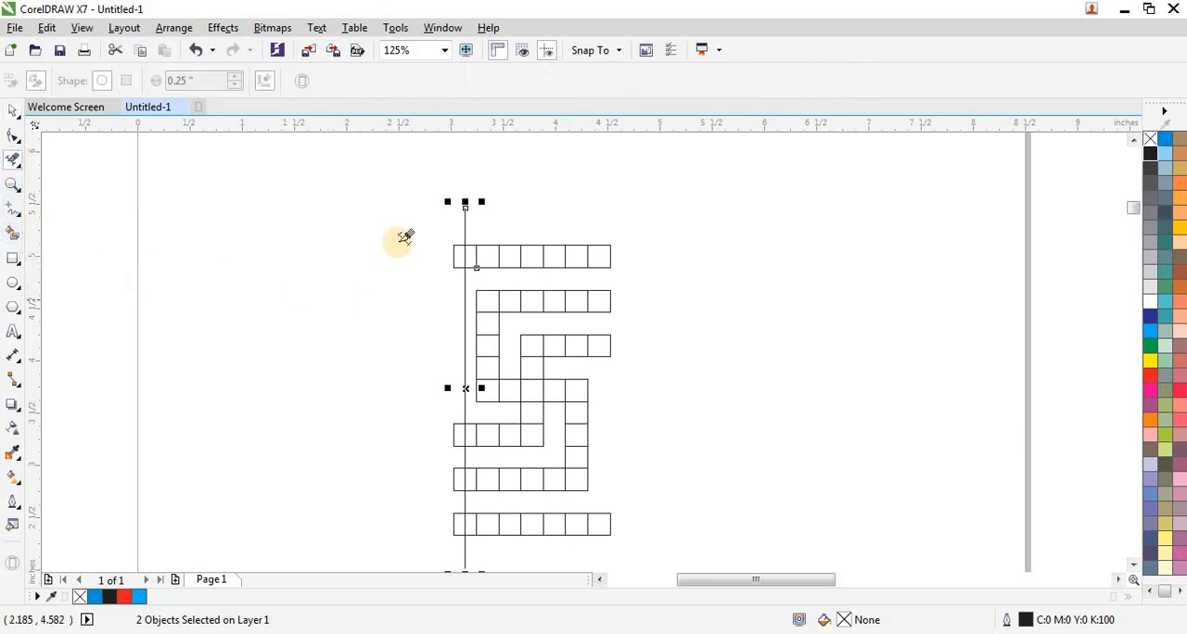
{"action": "left_click_drag", "start_coordinate": [399, 241], "coordinate": [457, 523]}
{"action": "left_click_drag", "start_coordinate": [423, 420], "coordinate": [457, 545]}
{"action": "left_click_drag", "start_coordinate": [408, 241], "coordinate": [458, 283]}
{"action": "key", "text": "Delete"}
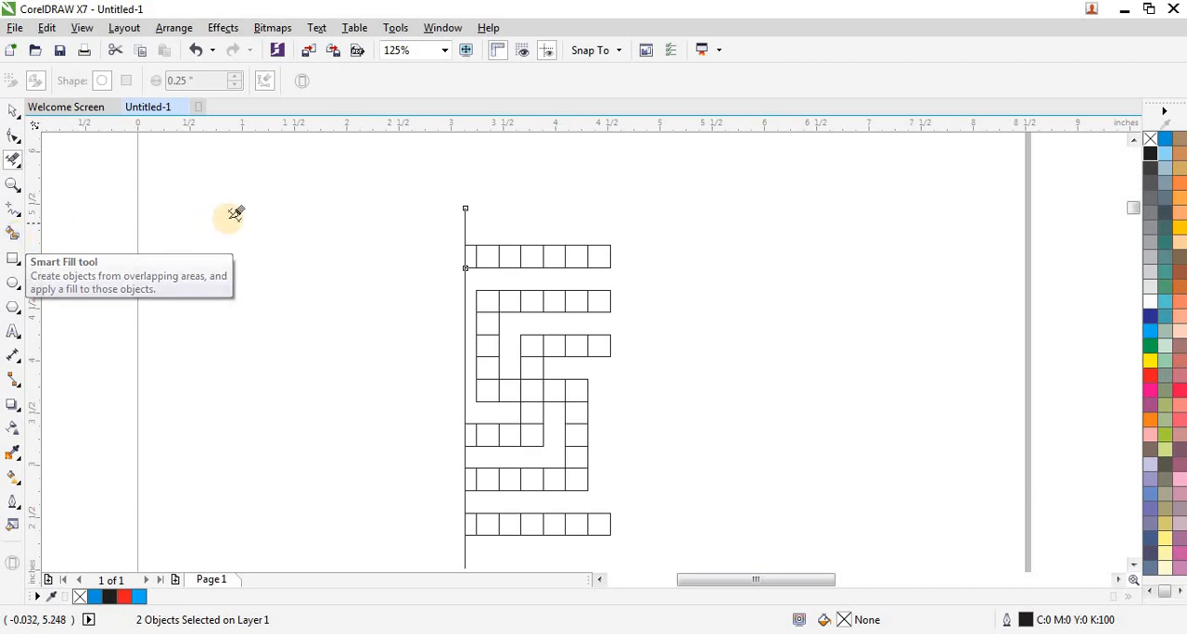
Copy the guide line to the motif's right side and center the copy on the top row's last cell.
{"action": "left_click", "coordinate": [14, 117]}
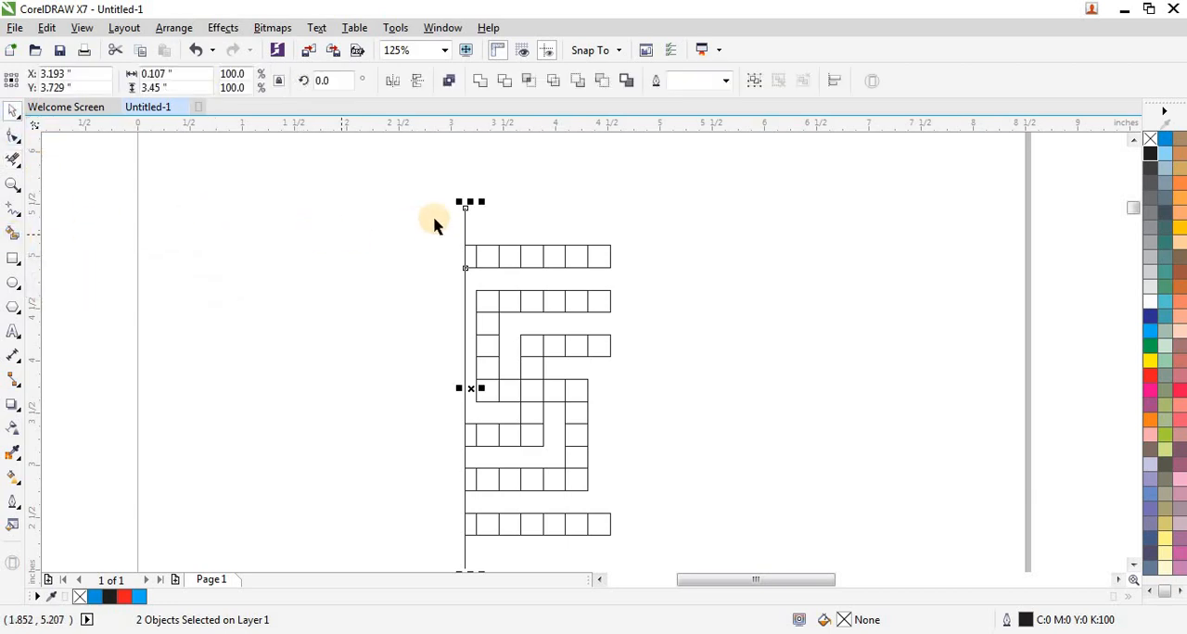
{"action": "left_click", "coordinate": [456, 404]}
{"action": "left_click_drag", "start_coordinate": [463, 399], "coordinate": [650, 373]}
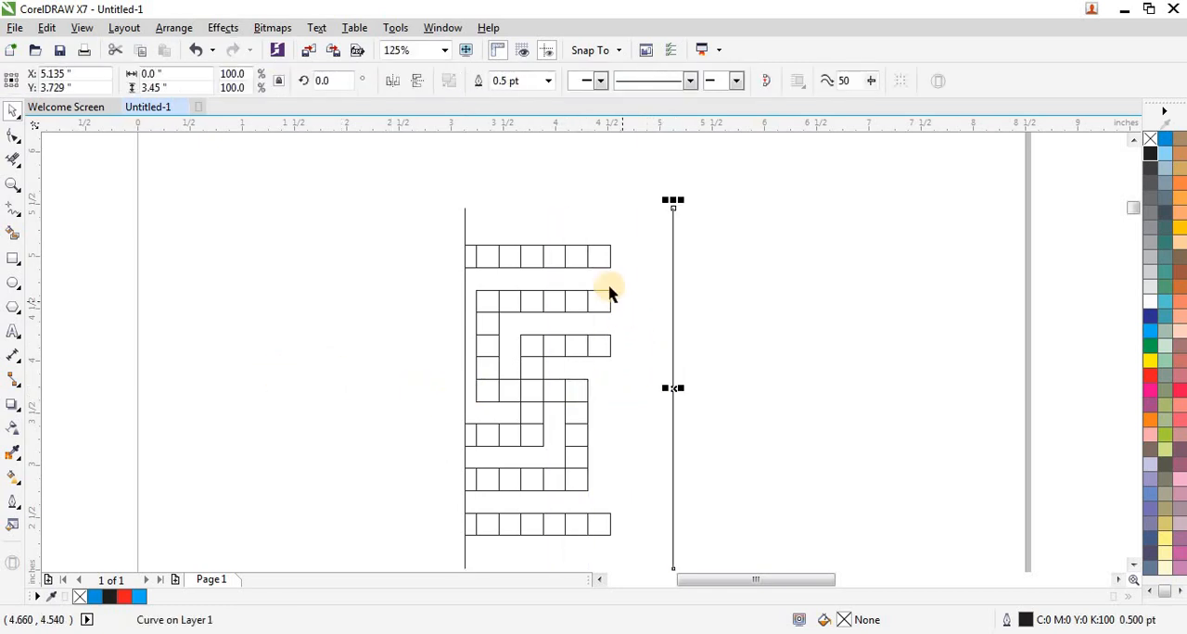
{"action": "left_click", "coordinate": [600, 268], "text": "shift"}
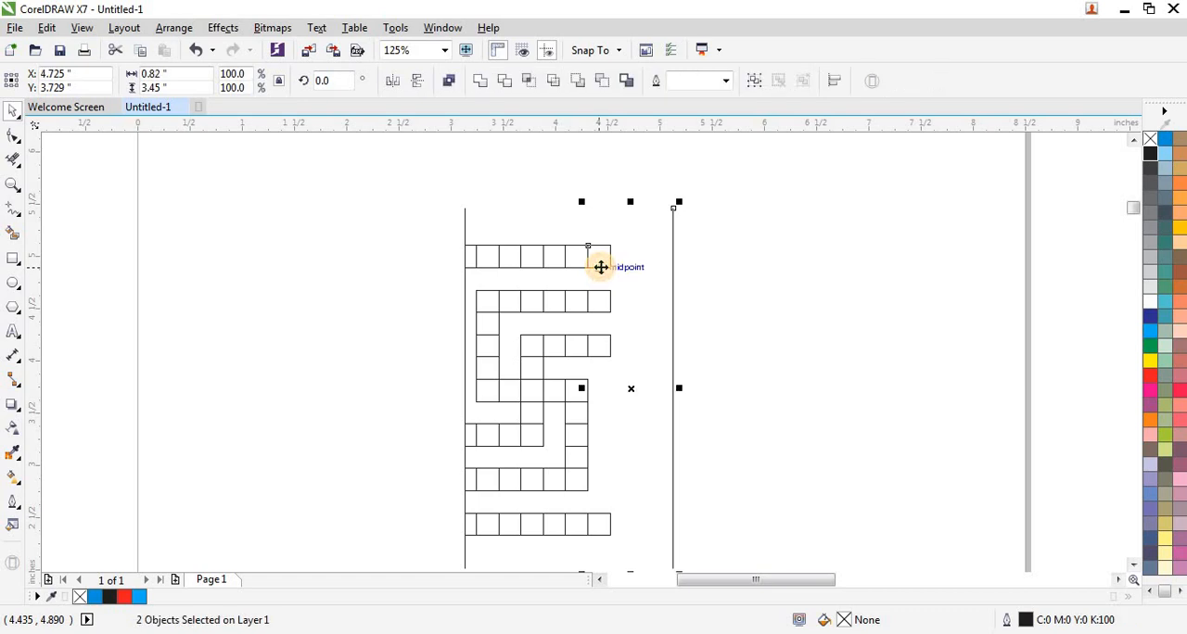
{"action": "key", "text": "c"}
{"action": "left_click", "coordinate": [443, 312]}
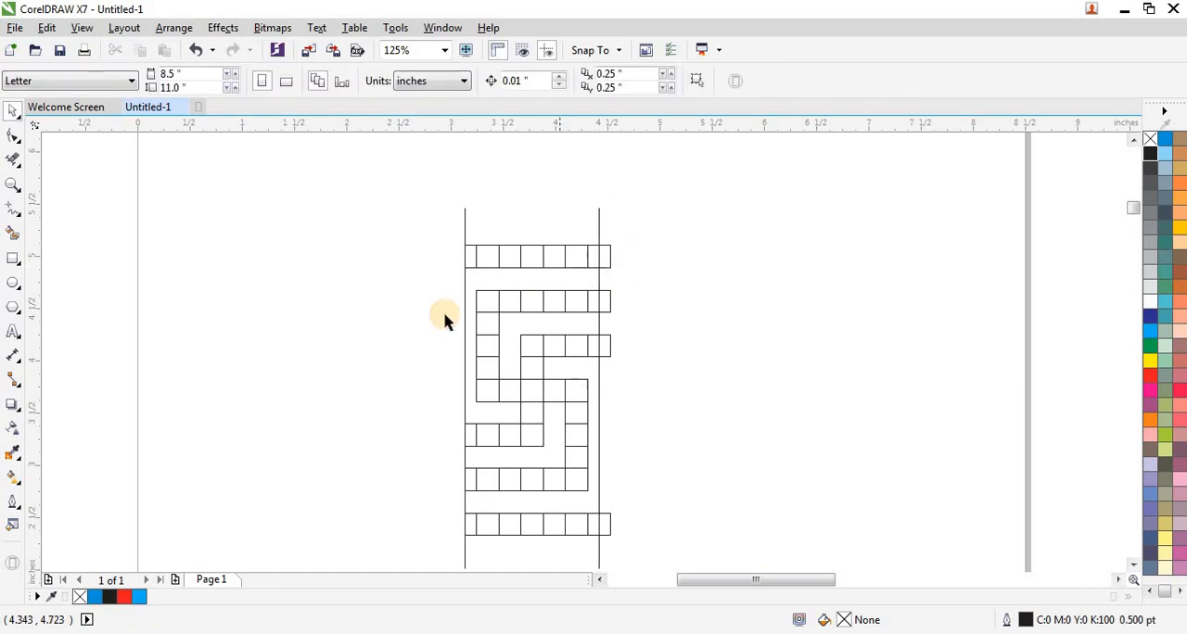
Delete all cell segments that stick out to the right of the second guide line with the Virtual Segment Delete tool.
{"action": "left_click", "coordinate": [15, 165]}
{"action": "left_click_drag", "start_coordinate": [634, 243], "coordinate": [610, 358]}
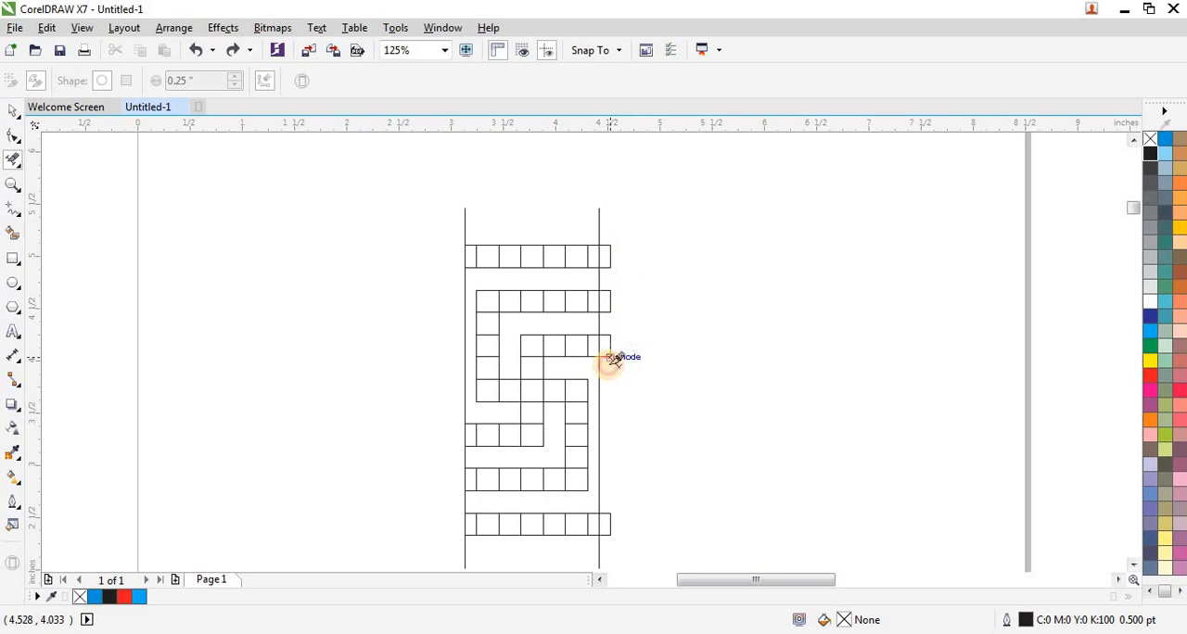
{"action": "left_click_drag", "start_coordinate": [656, 231], "coordinate": [557, 461]}
{"action": "scroll", "coordinate": [547, 320], "scroll_direction": "down", "scroll_amount": 1}
{"action": "scroll", "coordinate": [574, 416], "scroll_direction": "up", "scroll_amount": 1}
{"action": "scroll", "coordinate": [614, 402], "scroll_direction": "up", "scroll_amount": 1}
{"action": "scroll", "coordinate": [556, 461], "scroll_direction": "down", "scroll_amount": 1}
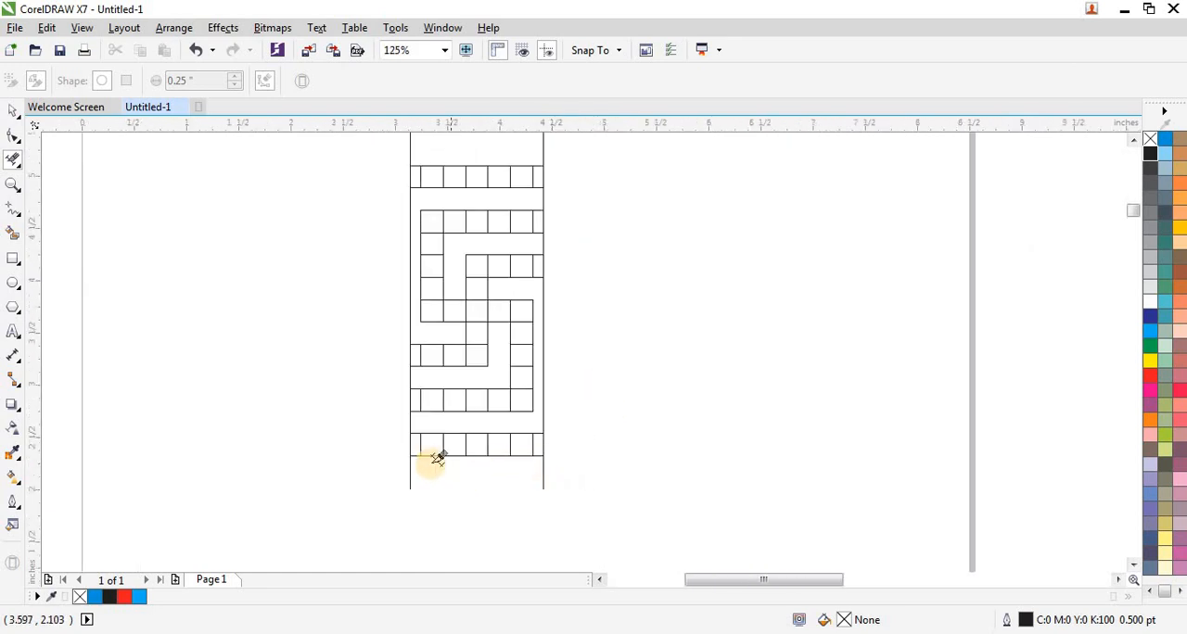
{"action": "left_click", "coordinate": [13, 113]}
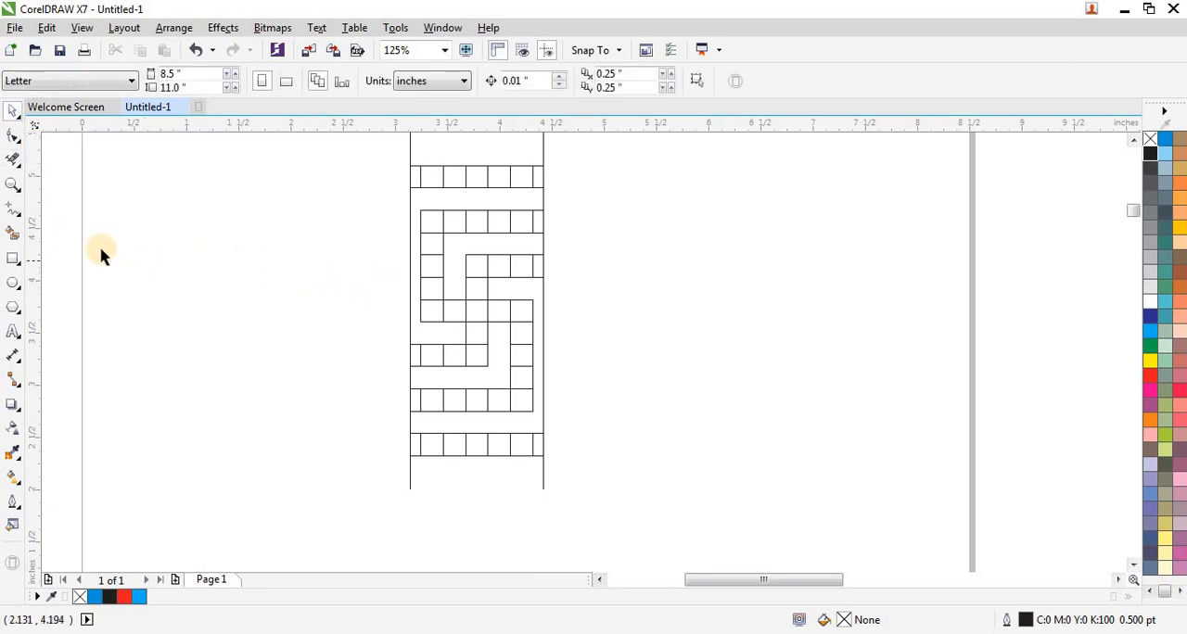
Smart-fill the trimmed half cells along both guide lines in blue with no outline, at every open row end of the motif.
{"action": "left_click", "coordinate": [13, 233]}
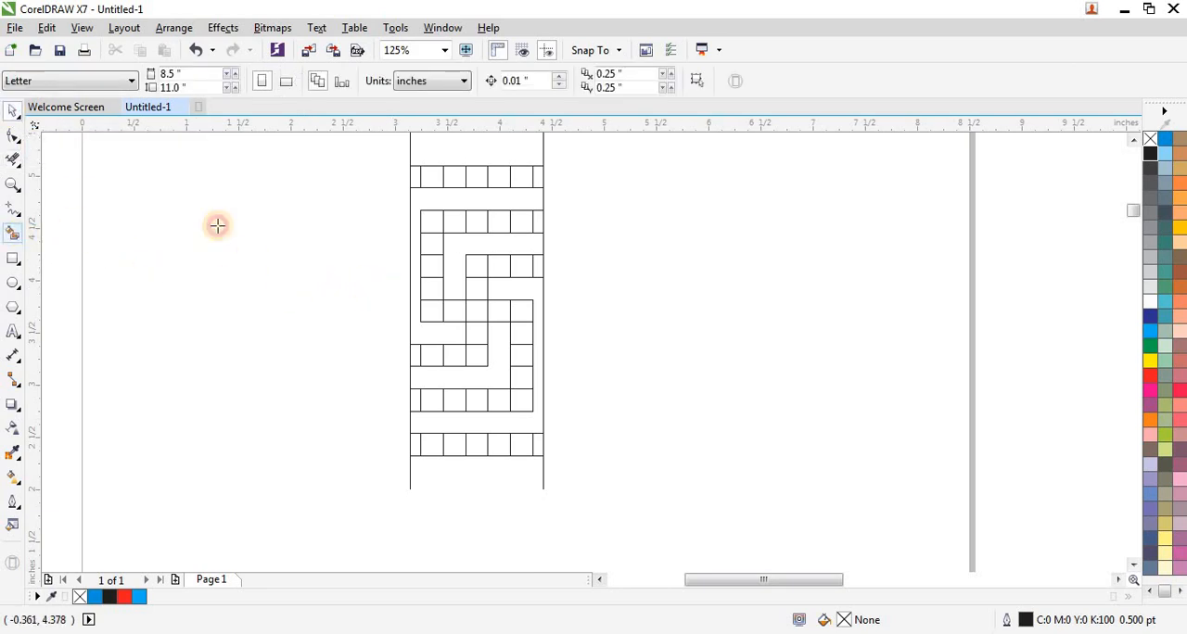
{"action": "left_click", "coordinate": [416, 177]}
{"action": "left_click", "coordinate": [539, 177]}
{"action": "left_click", "coordinate": [537, 223]}
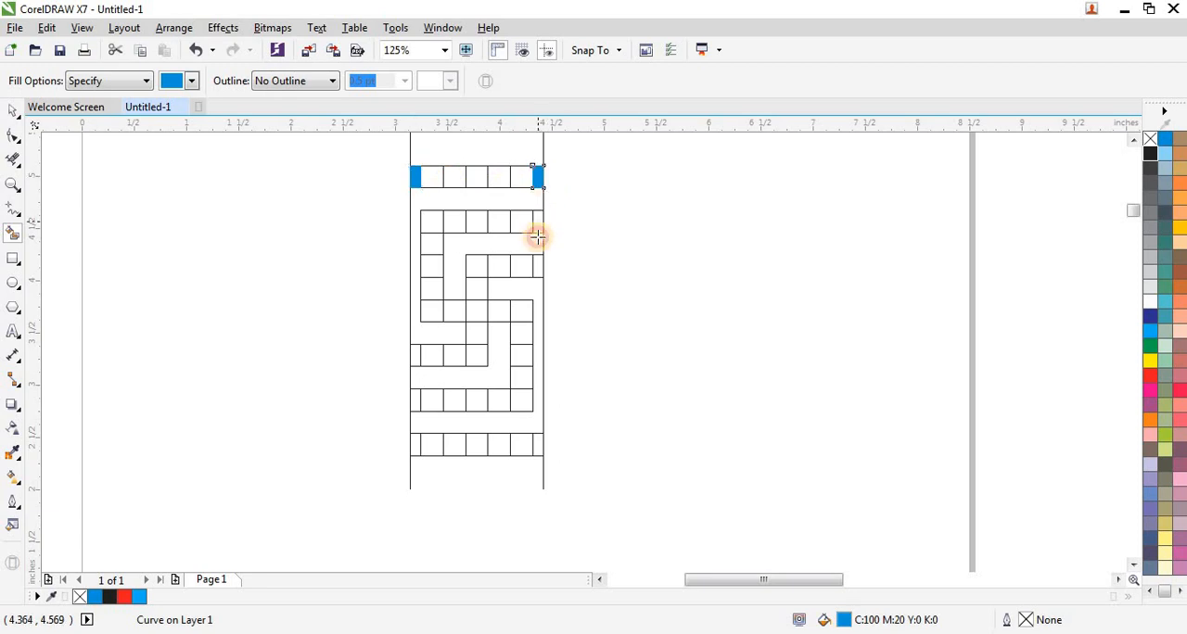
{"action": "left_click", "coordinate": [538, 266]}
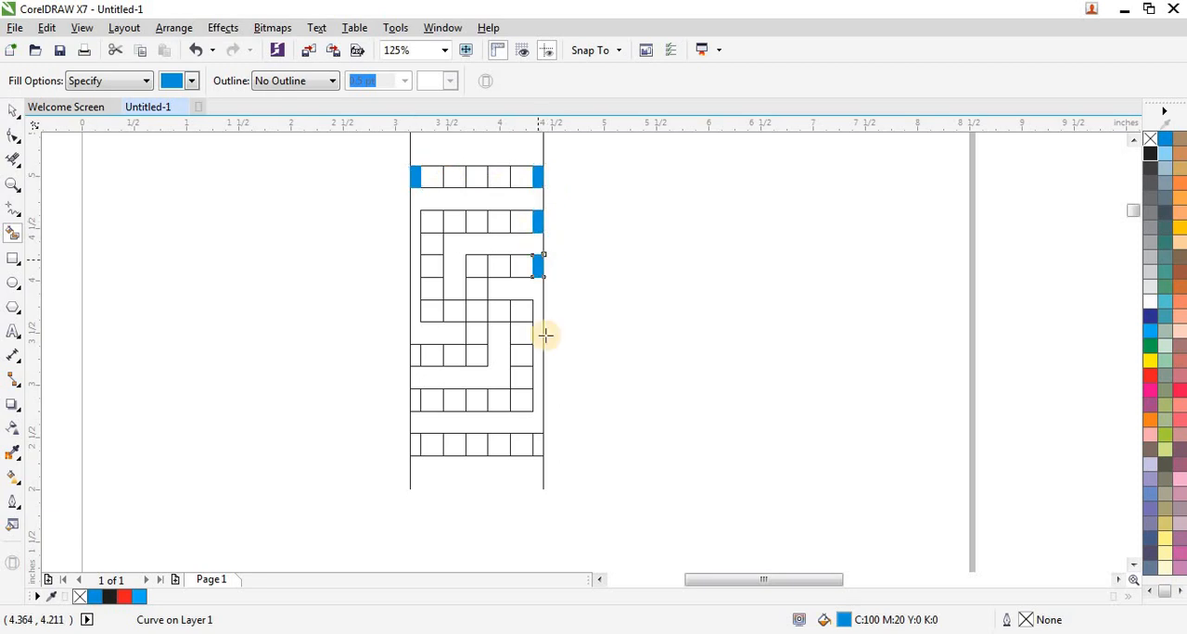
{"action": "left_click", "coordinate": [538, 442]}
{"action": "left_click", "coordinate": [416, 442]}
{"action": "left_click", "coordinate": [414, 400]}
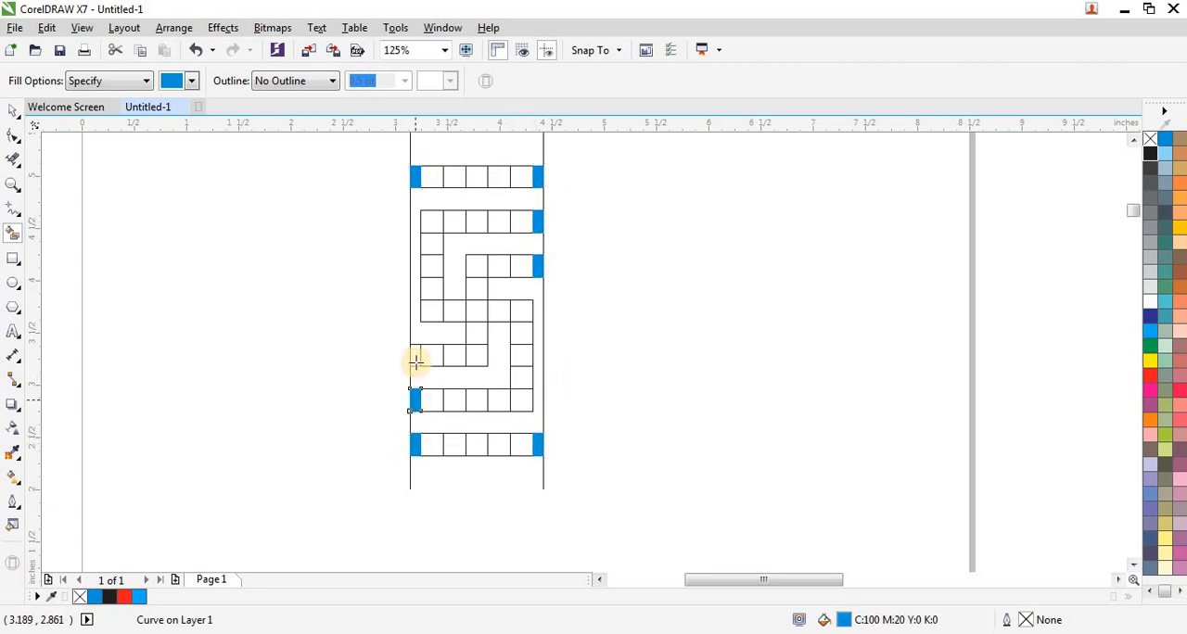
{"action": "left_click", "coordinate": [414, 360]}
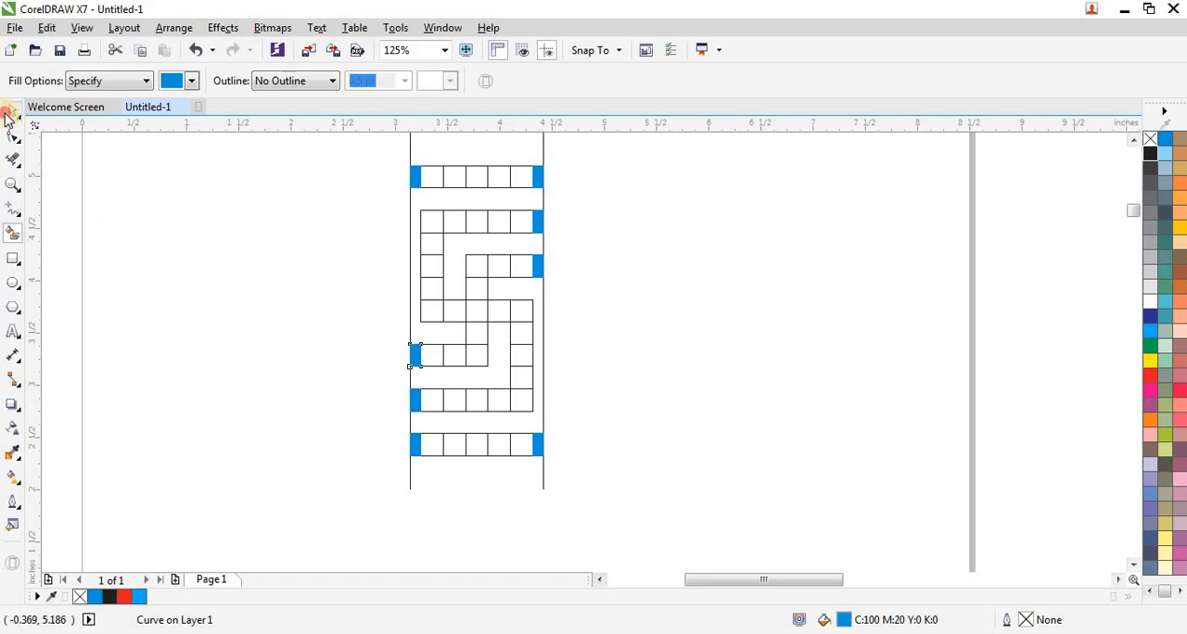
Select the whole motif without the two guide lines and move it off the page, above the start of the blue border.
{"action": "left_click", "coordinate": [13, 111]}
{"action": "left_click", "coordinate": [250, 234]}
{"action": "scroll", "coordinate": [250, 234], "scroll_direction": "down", "scroll_amount": 2}
{"action": "left_click_drag", "start_coordinate": [316, 196], "coordinate": [436, 358]}
{"action": "left_click_drag", "start_coordinate": [371, 281], "coordinate": [471, 290]}
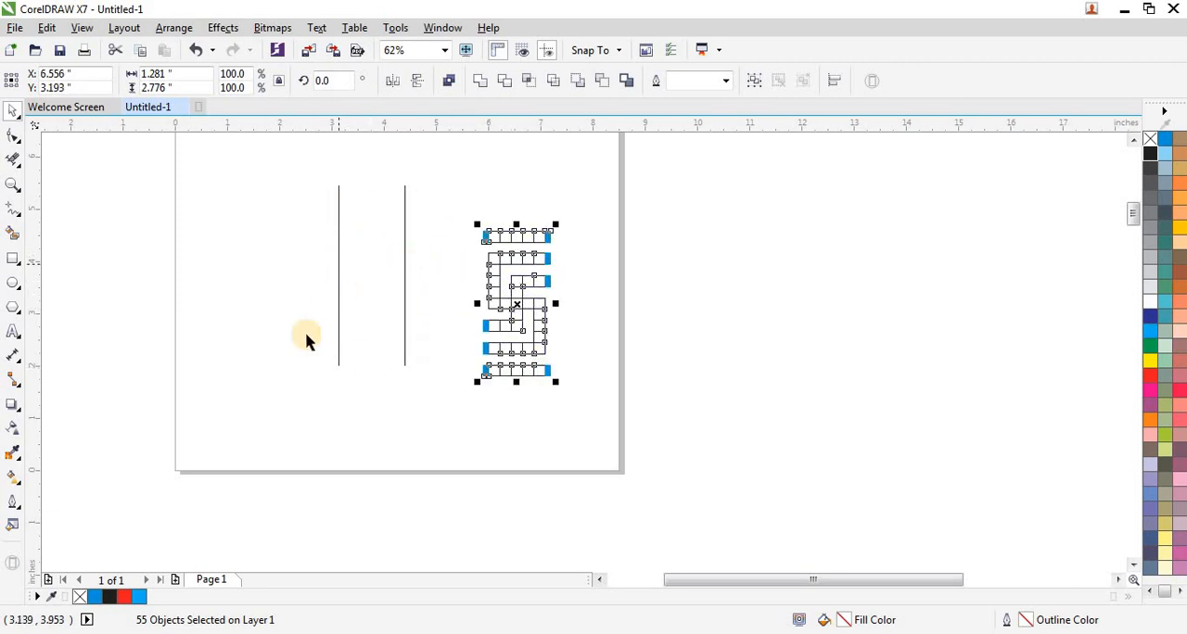
{"action": "scroll", "coordinate": [323, 371], "scroll_direction": "down", "scroll_amount": 2}
{"action": "scroll", "coordinate": [358, 371], "scroll_direction": "down", "scroll_amount": 2}
{"action": "scroll", "coordinate": [368, 361], "scroll_direction": "down", "scroll_amount": 2}
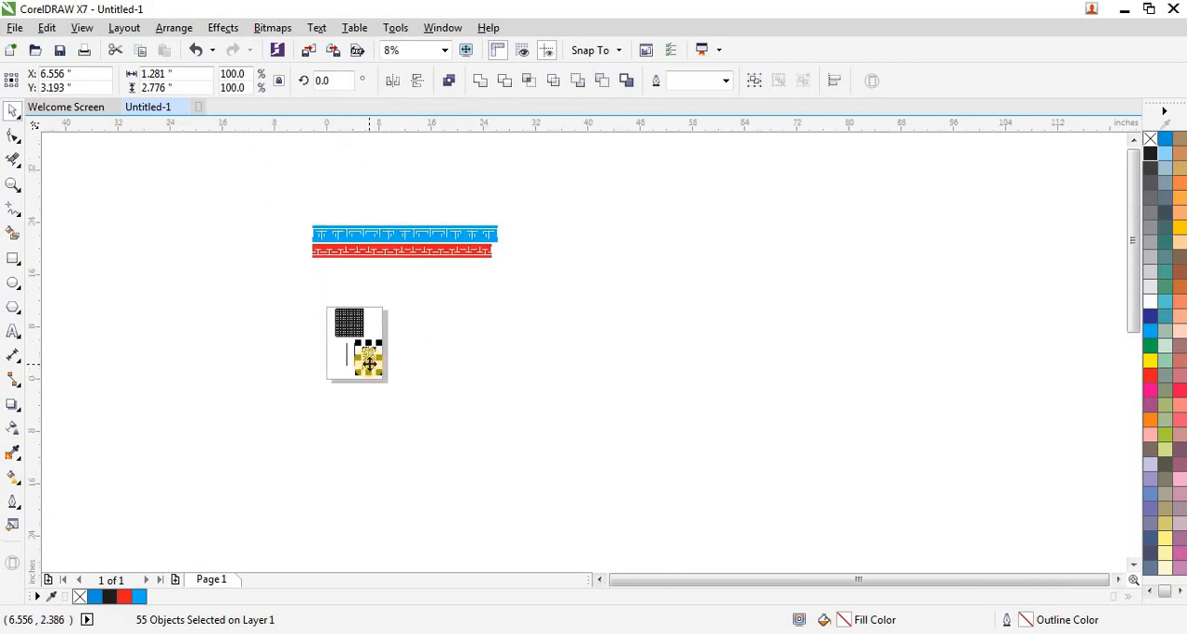
{"action": "left_click_drag", "start_coordinate": [368, 360], "coordinate": [318, 211]}
{"action": "key", "text": "shift+F2"}
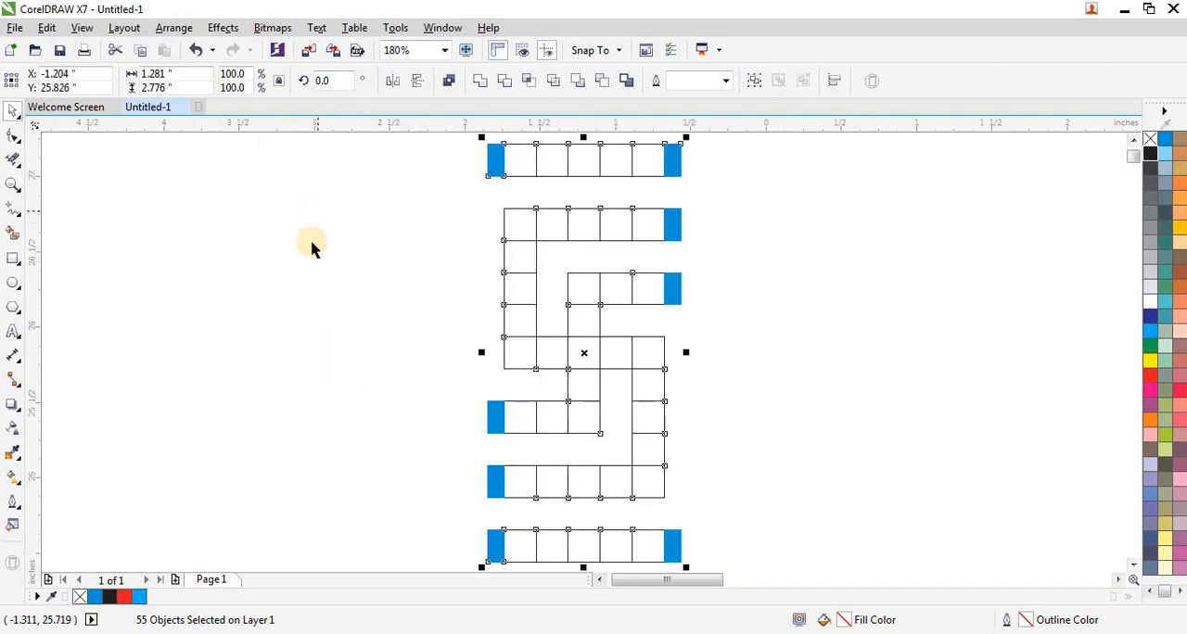
Recolour all cells of the motif purple (C:20 M:80 Y:0 K:20) and remove their outlines.
{"action": "scroll", "coordinate": [273, 276], "scroll_direction": "down", "scroll_amount": 1}
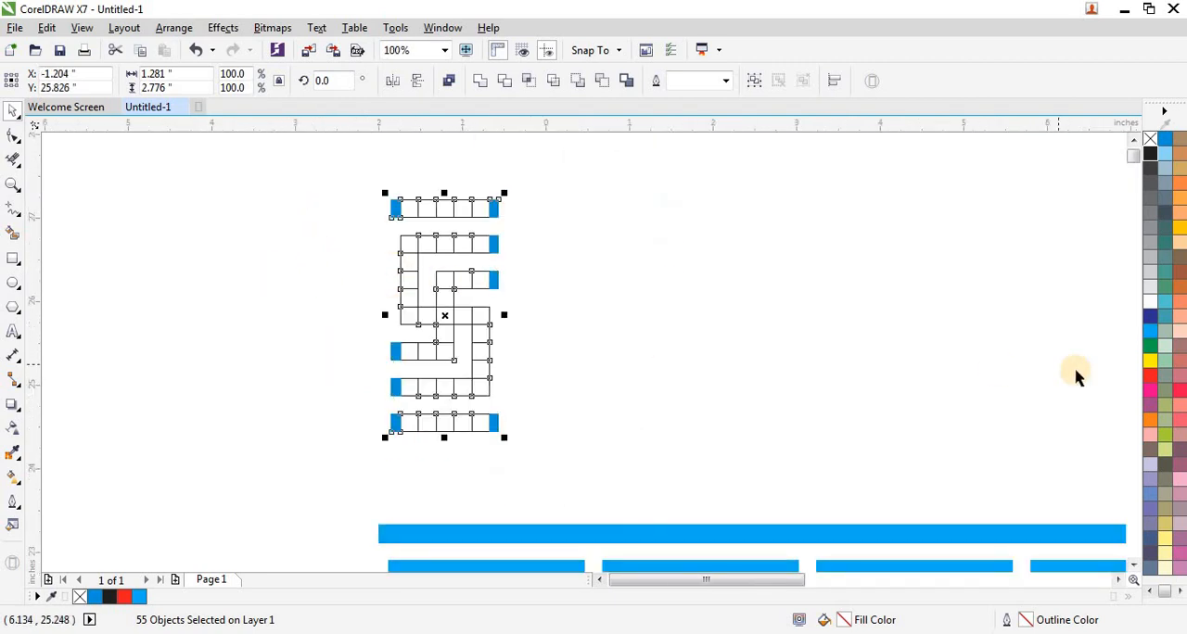
{"action": "left_click", "coordinate": [1149, 345]}
{"action": "left_click", "coordinate": [1150, 404]}
{"action": "left_click", "coordinate": [716, 256]}
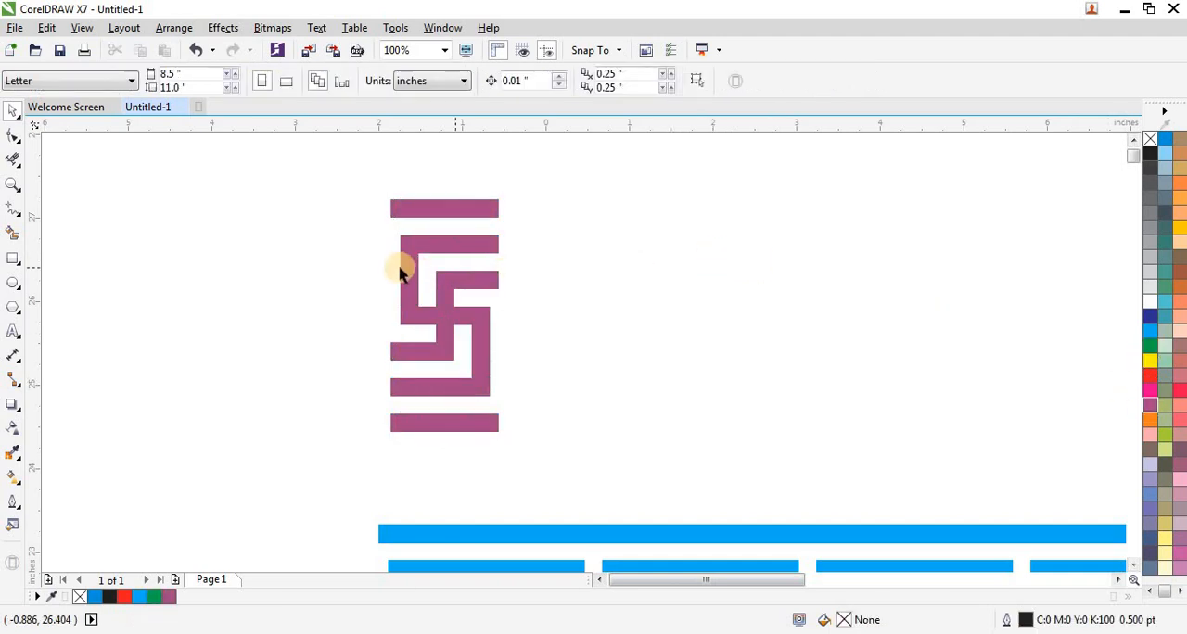
Select all the purple cells and weld them into a single curve.
{"action": "scroll", "coordinate": [399, 269], "scroll_direction": "down", "scroll_amount": 1}
{"action": "left_click_drag", "start_coordinate": [362, 203], "coordinate": [496, 334]}
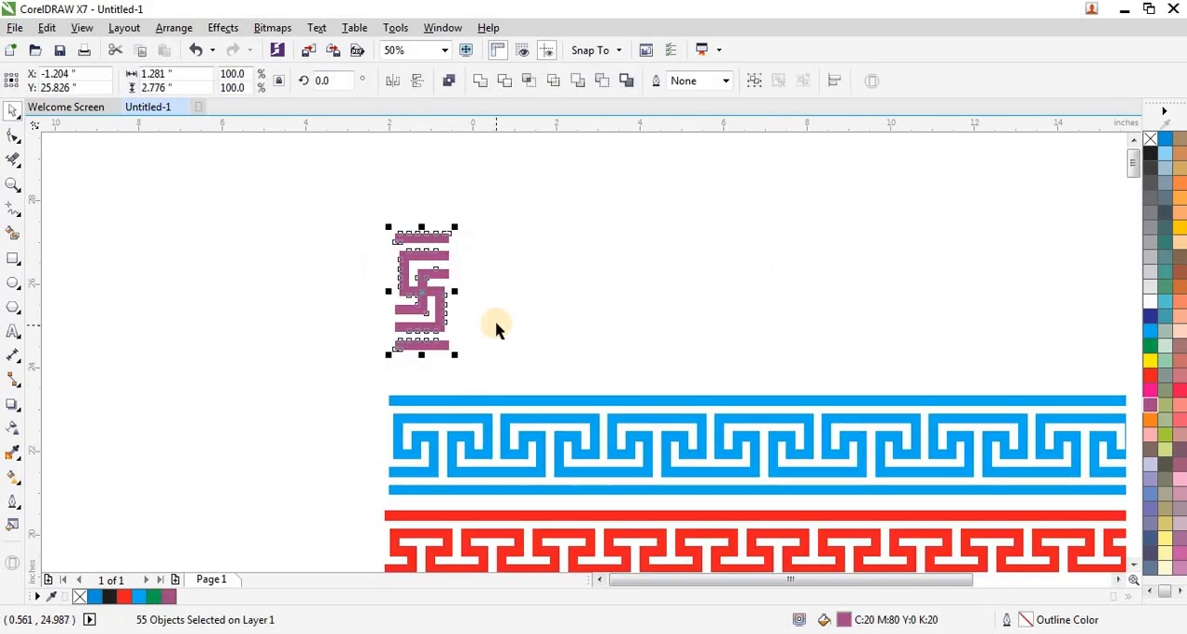
{"action": "key", "text": "shift+F2"}
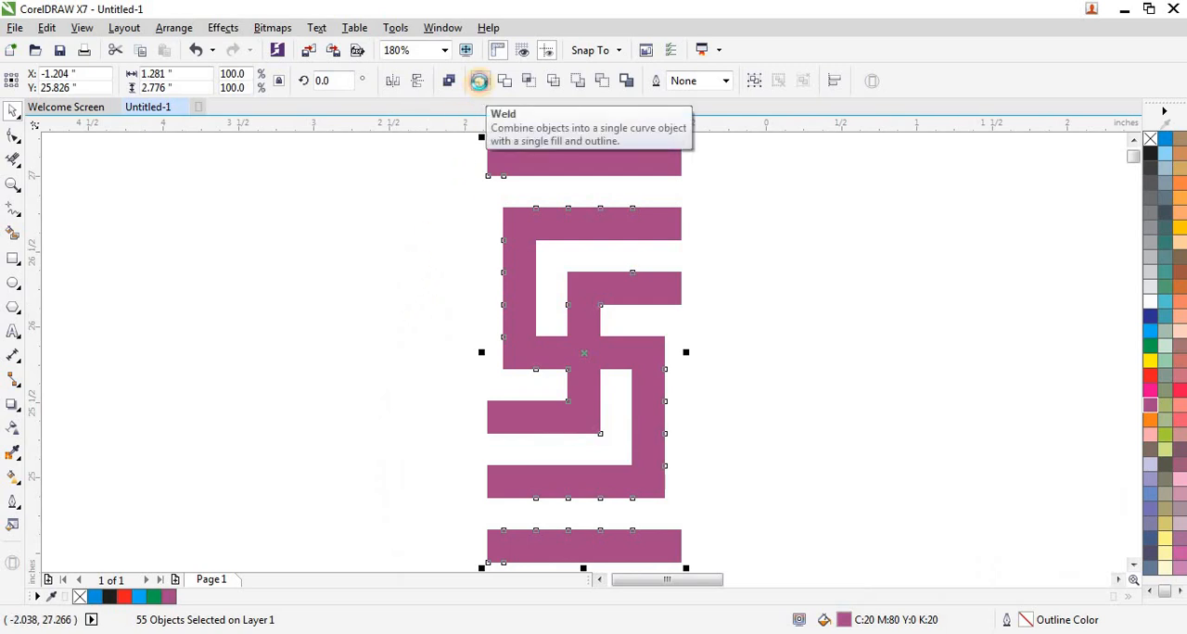
{"action": "left_click", "coordinate": [478, 82]}
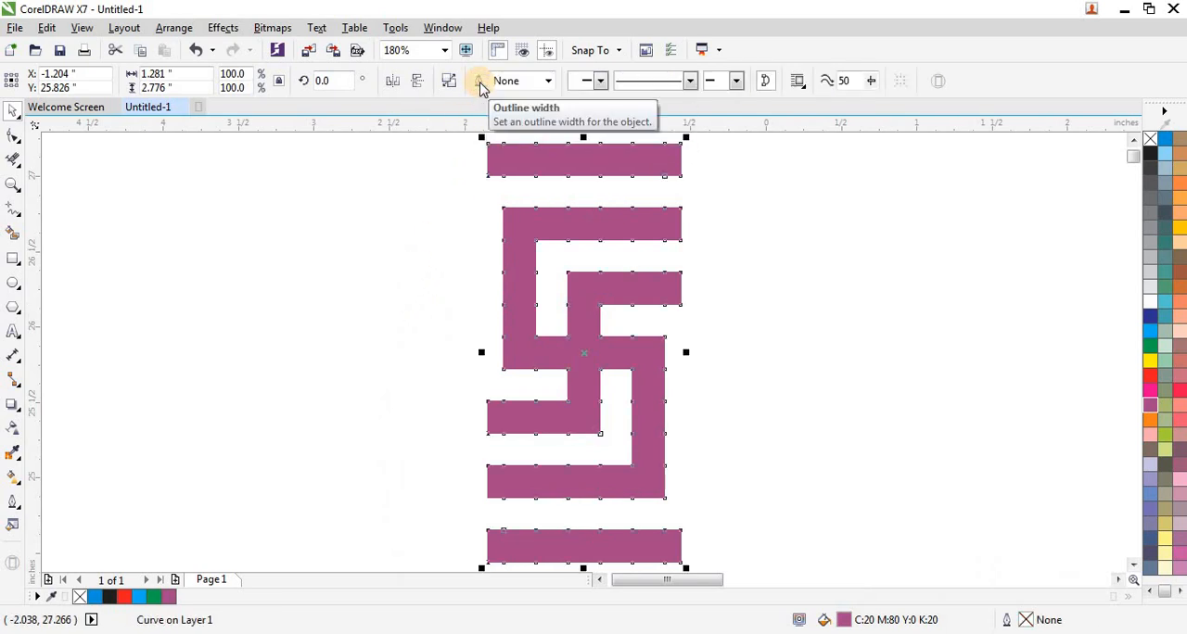
Place a horizontally mirrored copy of the welded purple motif flush against its right edge.
{"action": "scroll", "coordinate": [334, 222], "scroll_direction": "down", "scroll_amount": 3}
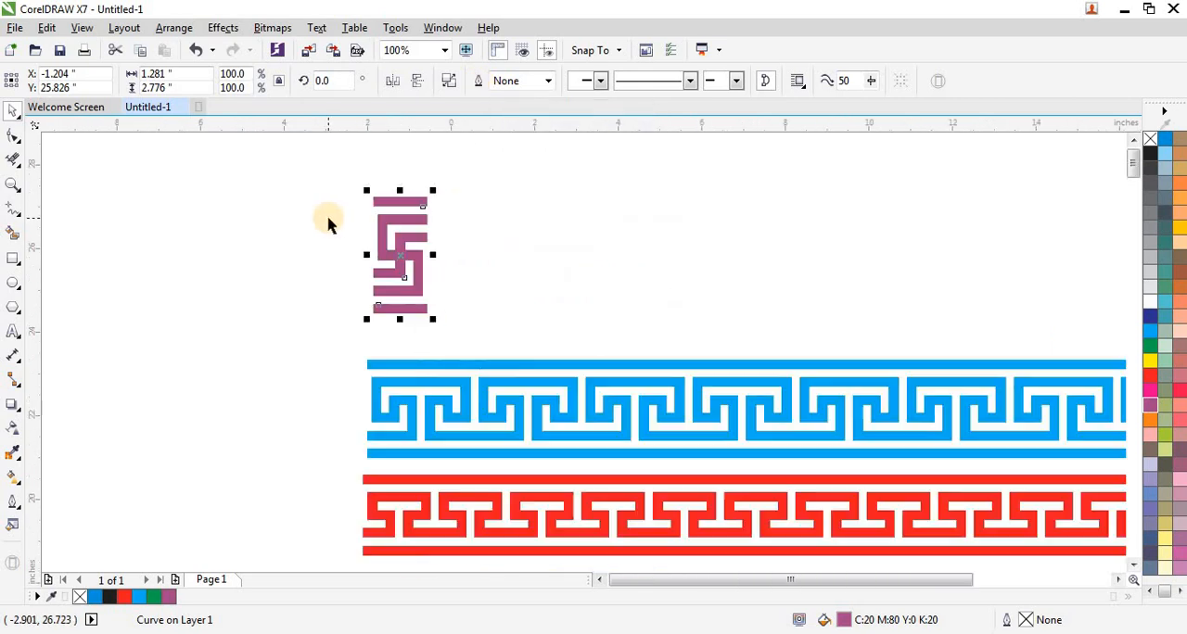
{"action": "left_click_drag", "start_coordinate": [341, 179], "coordinate": [466, 339]}
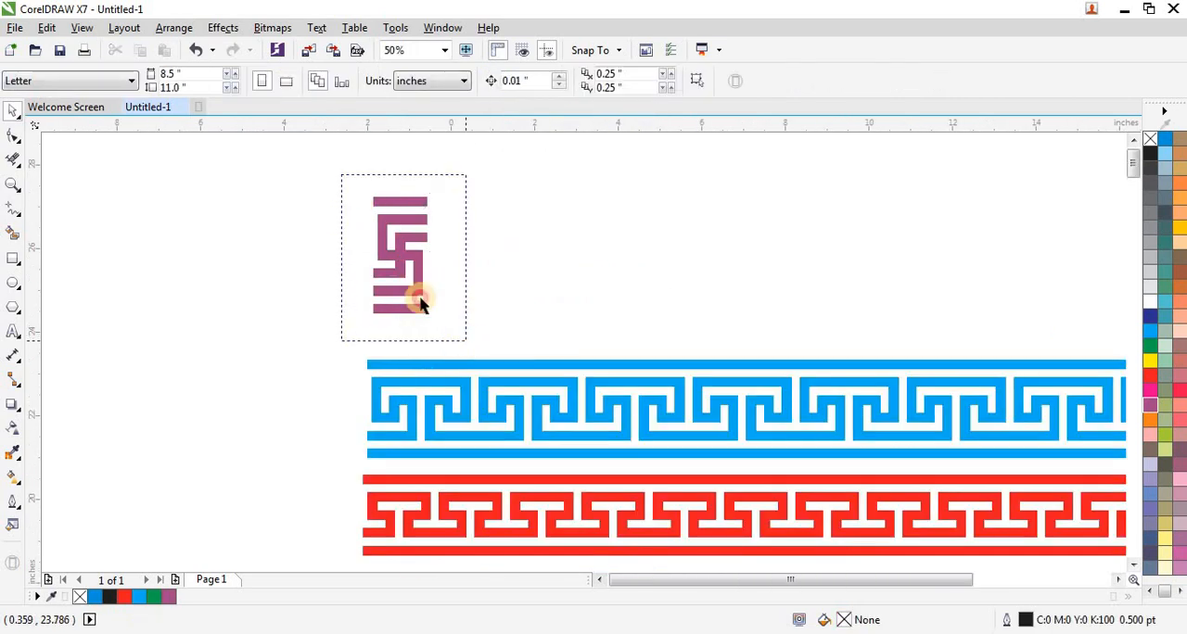
{"action": "left_click_drag", "start_coordinate": [388, 254], "coordinate": [478, 254]}
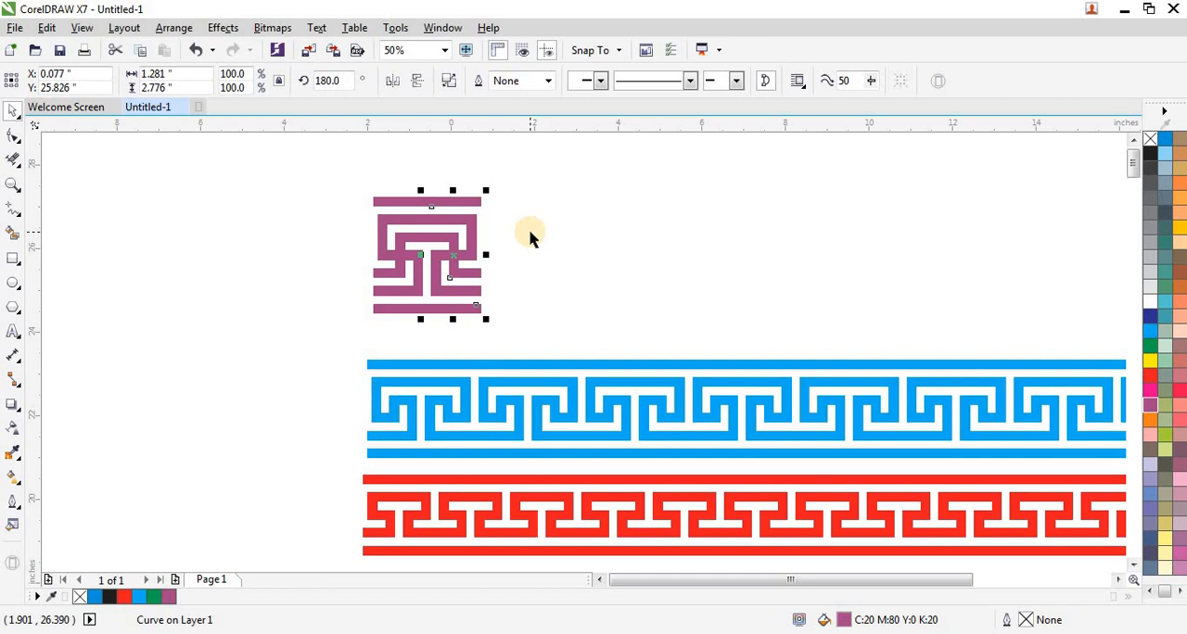
Repeat the mirrored duplication to the right until the purple border is about as long as the blue one.
{"action": "key", "text": "ctrl+r"}
{"action": "key", "text": "ctrl+r"}
{"action": "key", "text": "ctrl+r"}
{"action": "key", "text": "ctrl+r"}
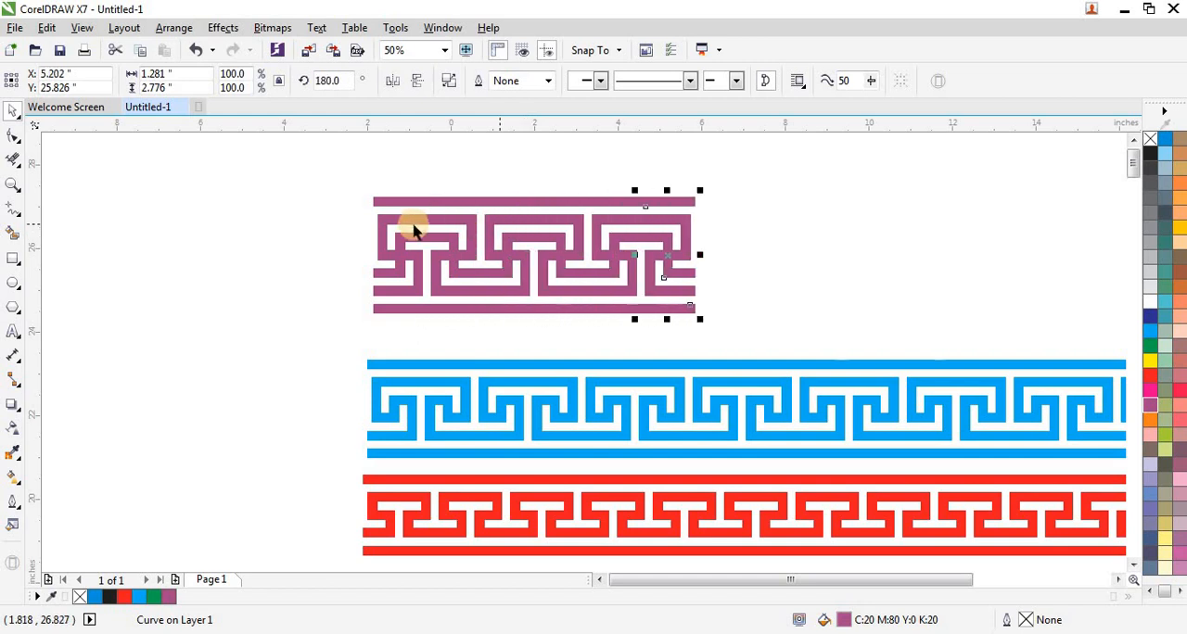
{"action": "key", "text": "ctrl+r"}
{"action": "key", "text": "ctrl+r"}
{"action": "key", "text": "ctrl+r"}
{"action": "key", "text": "ctrl+r"}
{"action": "key", "text": "ctrl+r"}
{"action": "key", "text": "ctrl+r"}
{"action": "key", "text": "ctrl+r"}
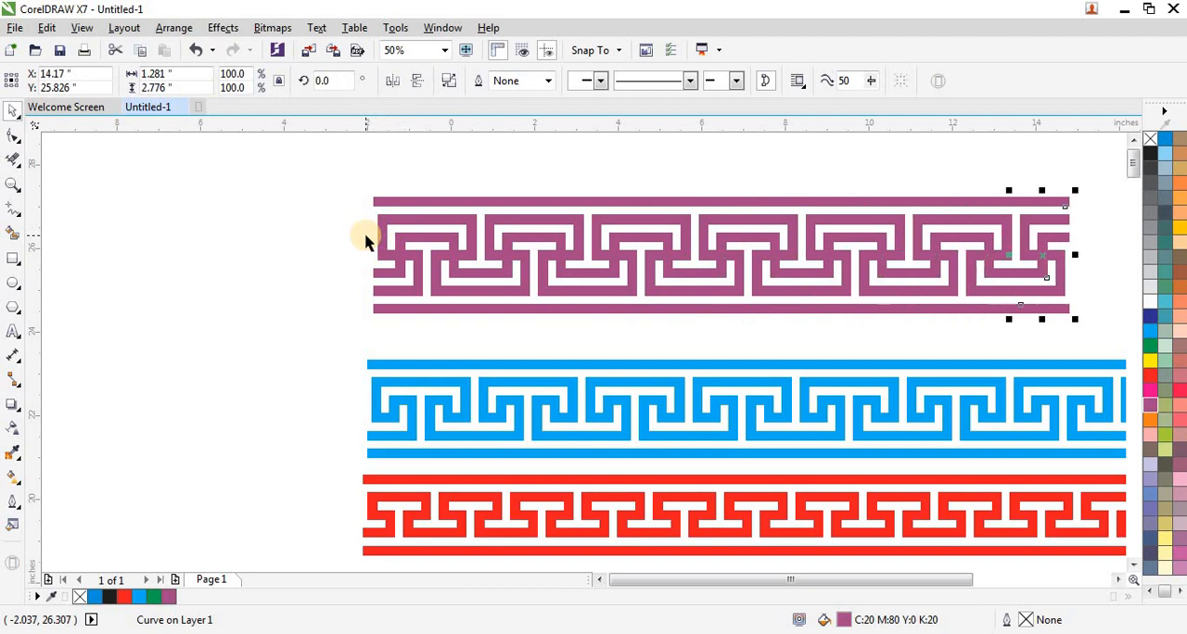
{"action": "key", "text": "ctrl+r"}
{"action": "scroll", "coordinate": [273, 252], "scroll_direction": "down", "scroll_amount": 1}
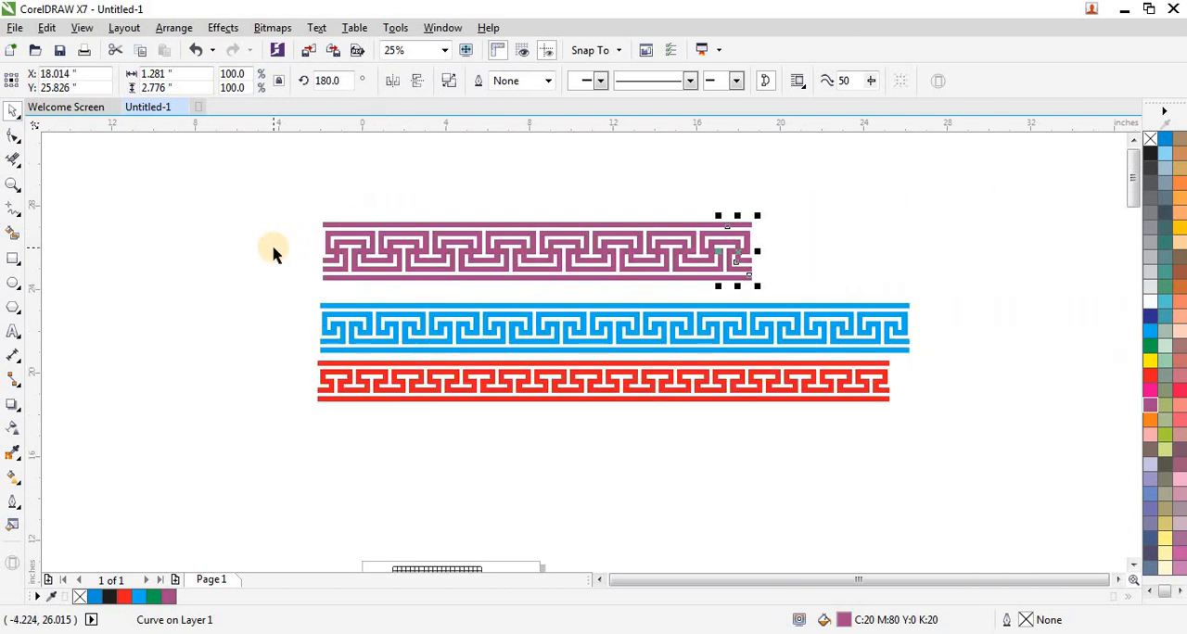
{"action": "key", "text": "ctrl+r"}
{"action": "key", "text": "ctrl+r"}
{"action": "key", "text": "ctrl+r"}
{"action": "key", "text": "ctrl+r"}
{"action": "key", "text": "ctrl+r"}
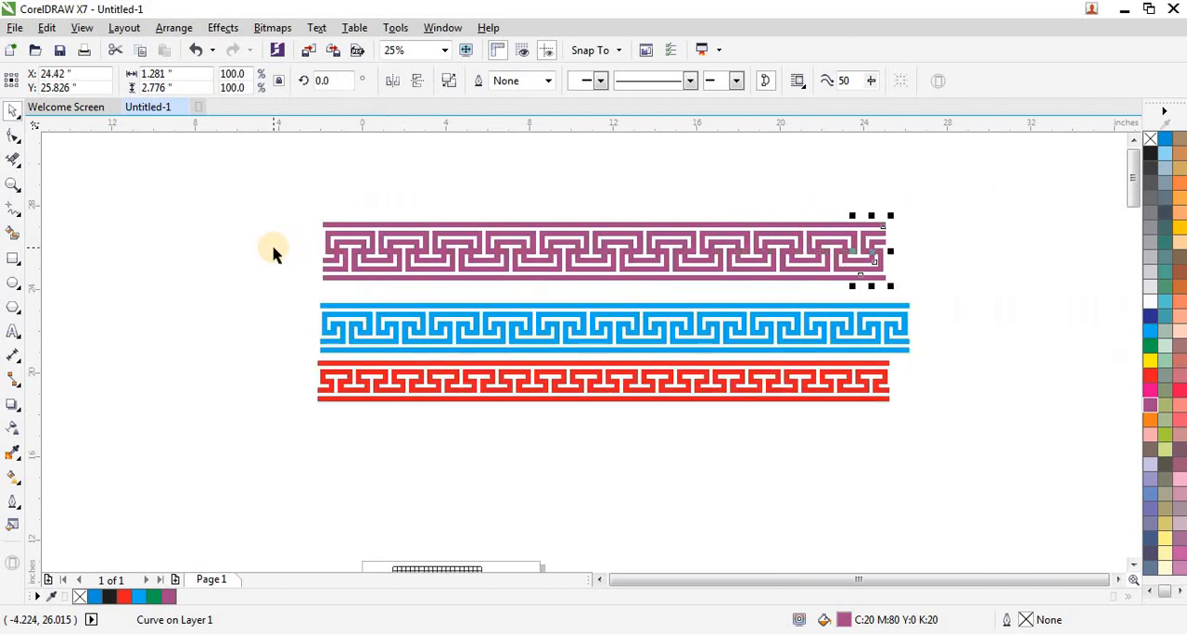
{"action": "key", "text": "ctrl+r"}
Select the complete purple border and move it down and slightly left so it sits just above the blue border.
{"action": "left_click_drag", "start_coordinate": [261, 205], "coordinate": [955, 293]}
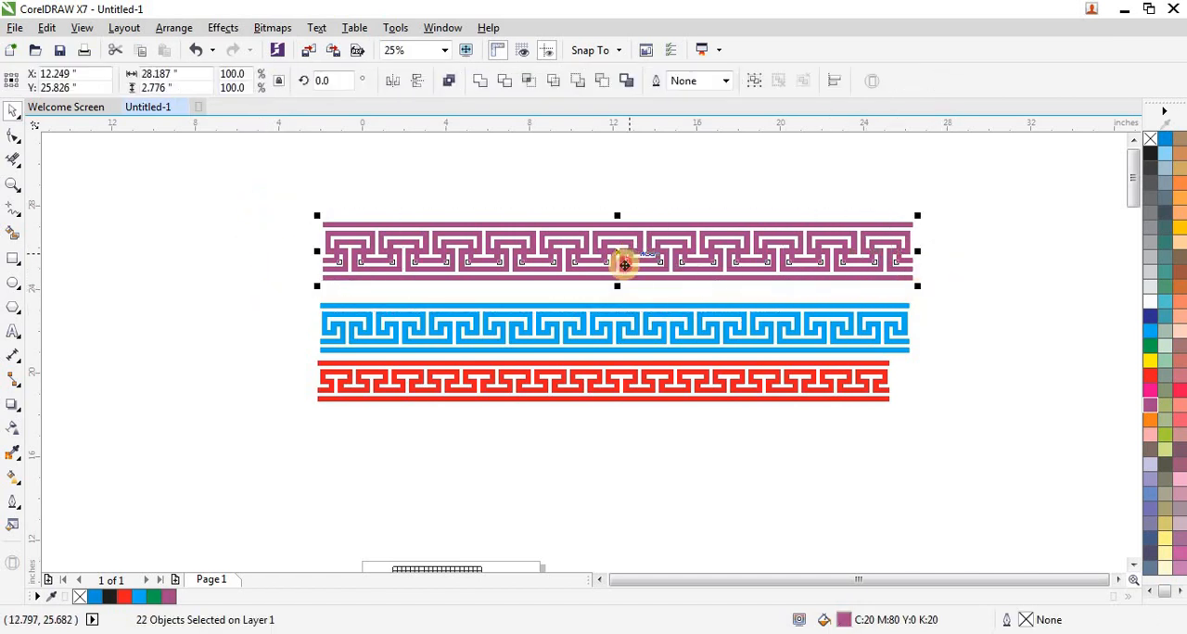
{"action": "left_click_drag", "start_coordinate": [624, 264], "coordinate": [620, 278]}
{"action": "left_click_drag", "start_coordinate": [247, 205], "coordinate": [972, 451]}
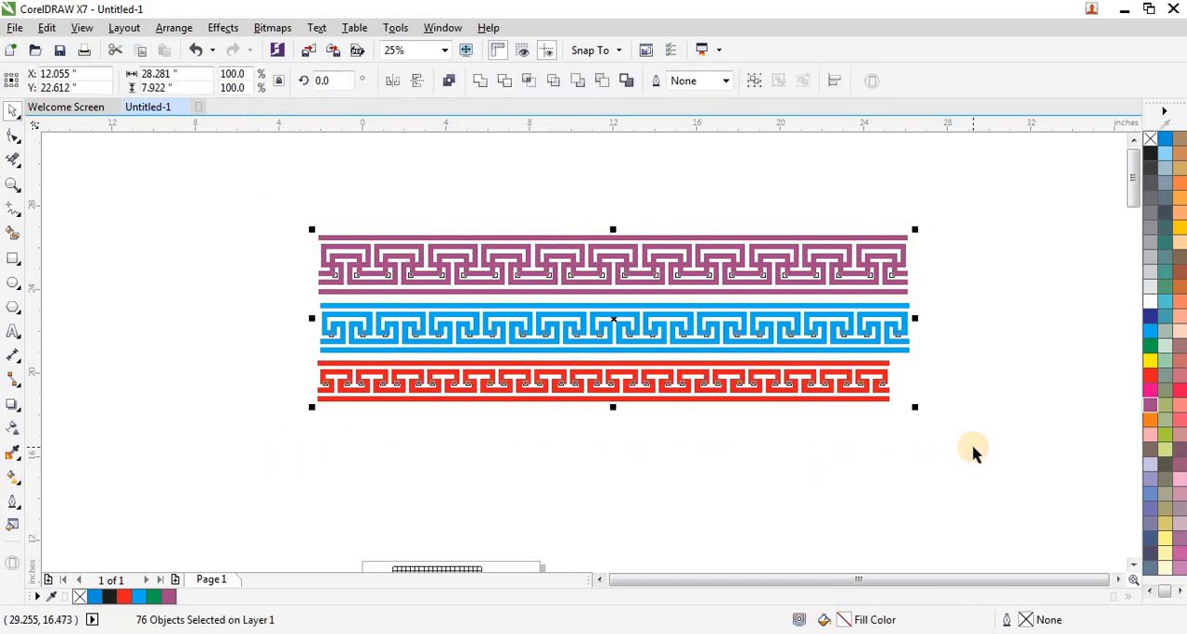
{"action": "key", "text": "shift+F2"}
{"action": "left_click", "coordinate": [649, 185]}
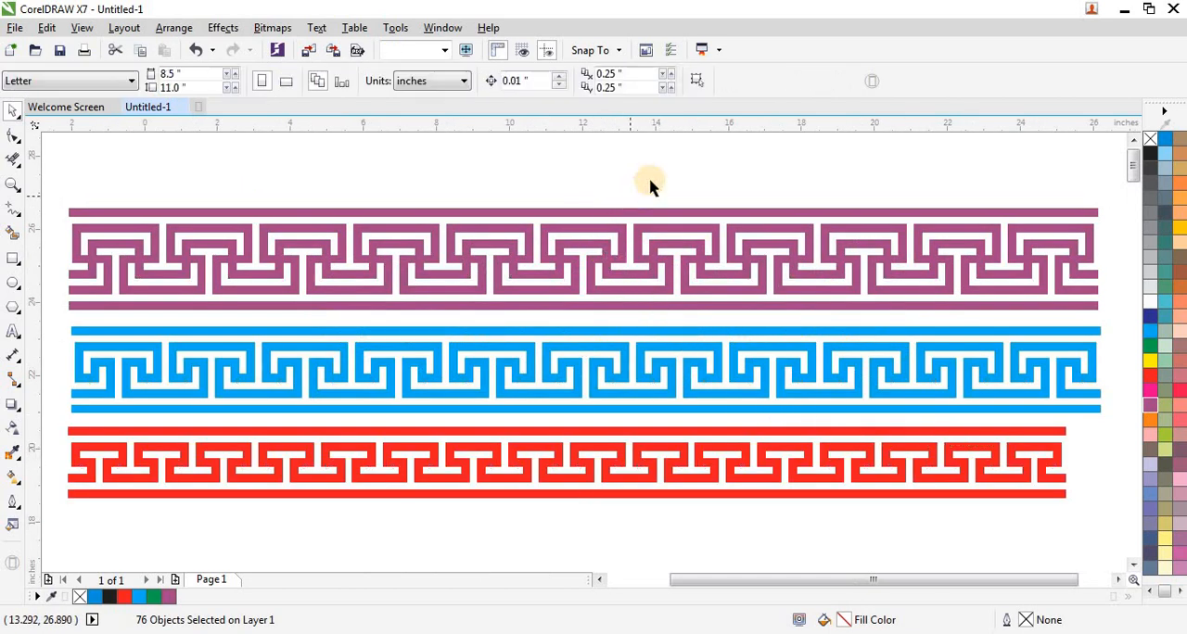